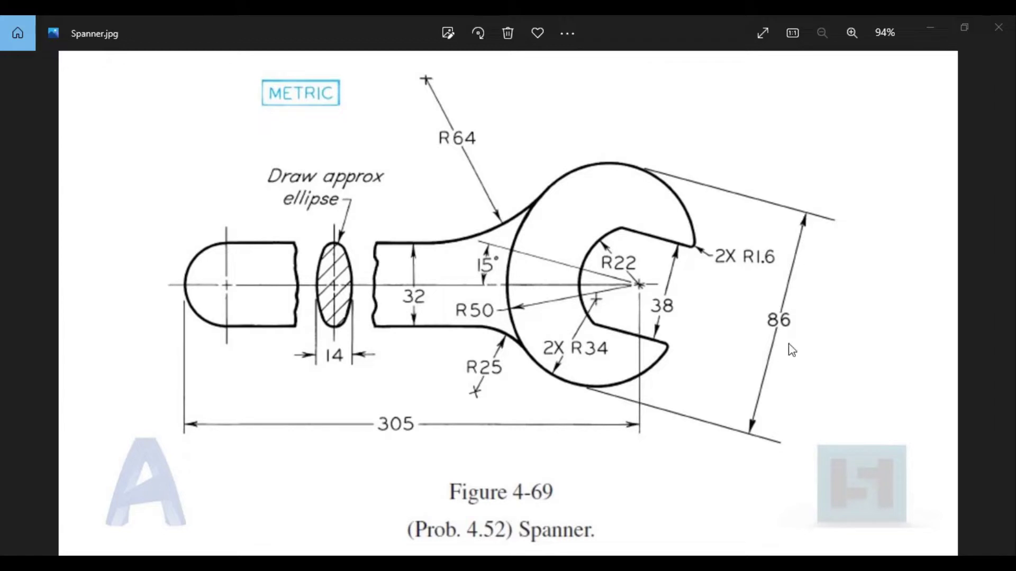
- Leave the Spanner.jpg reference in Photos and return to the empty spanner series.dwg drawing
key(alt+Tab)
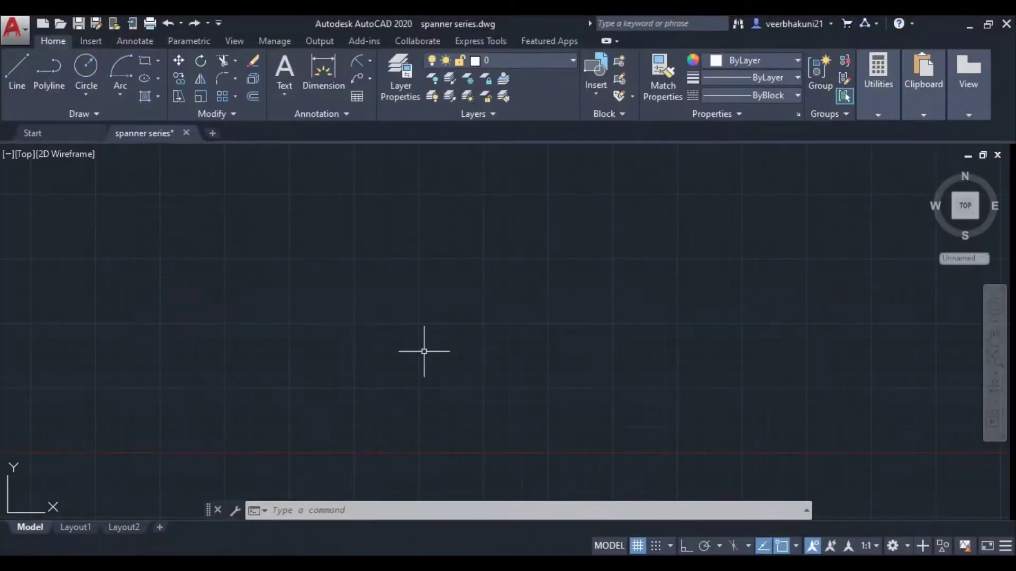
- Draw an 86-unit vertical centre line for the spanner head, then glance at the reference
text(l)
key(Return)
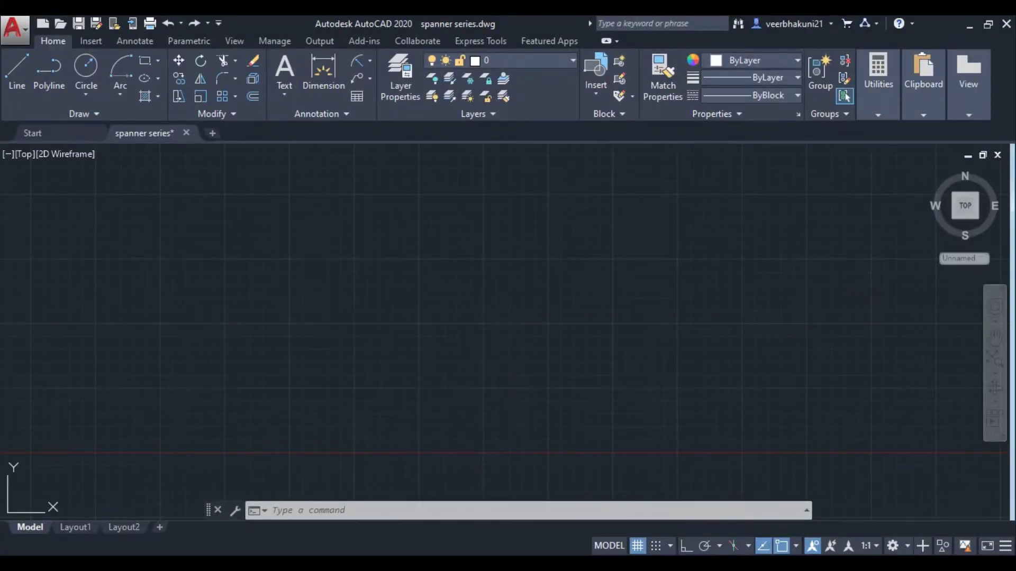
click(437, 230)
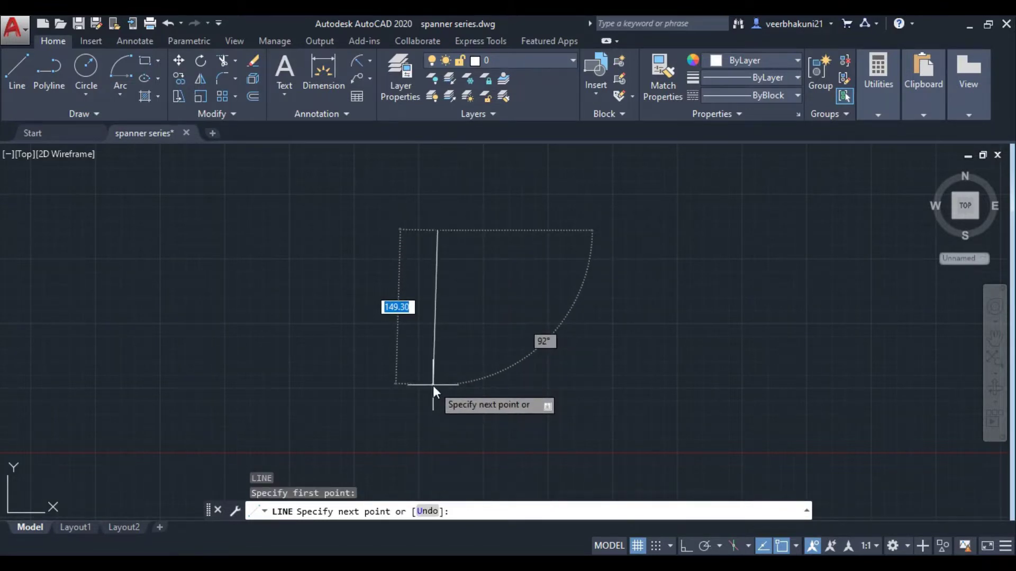
text(86)
key(Tab)
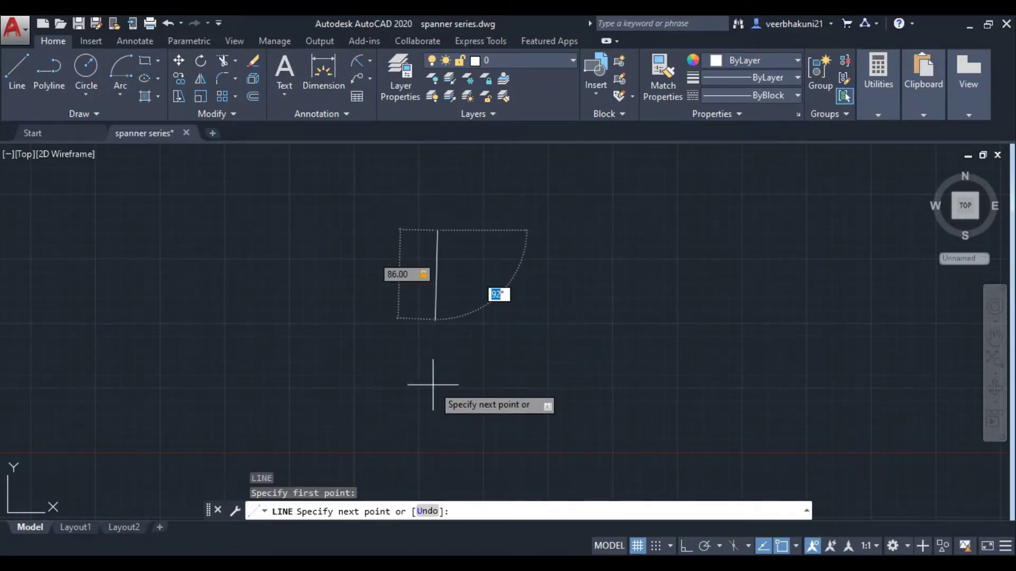
text(90)
key(Return)
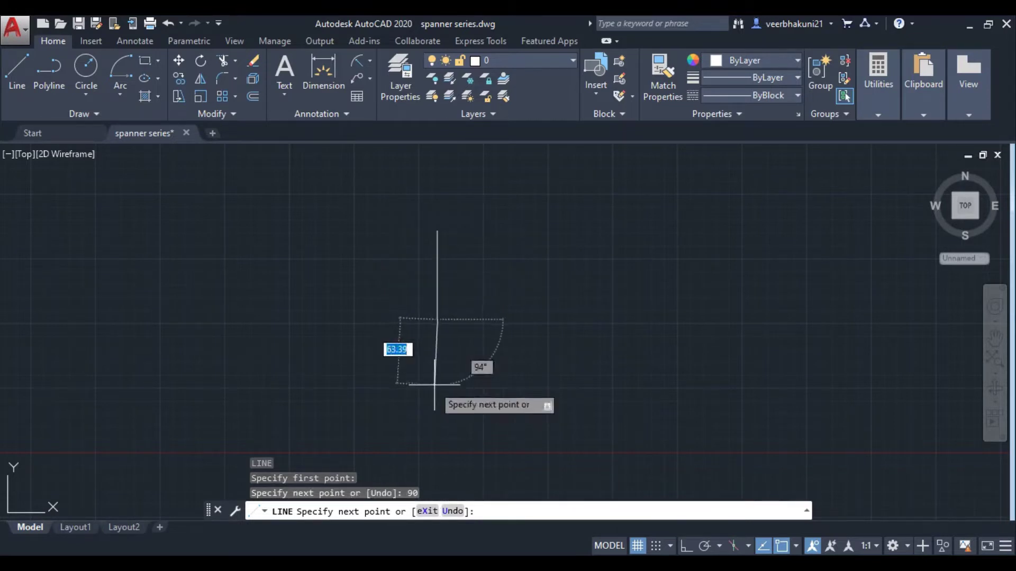
key(Escape)
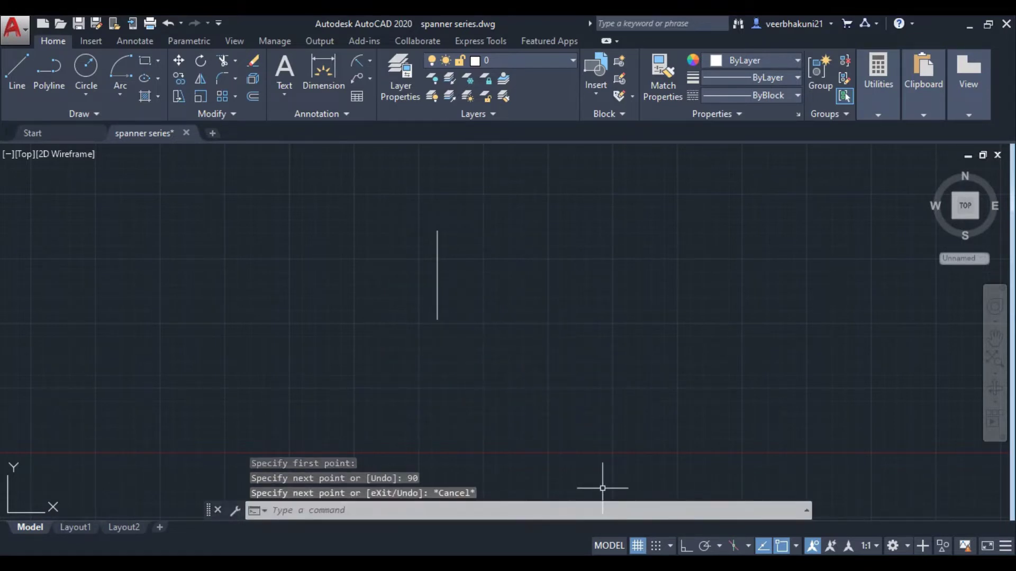
key(alt+Tab)
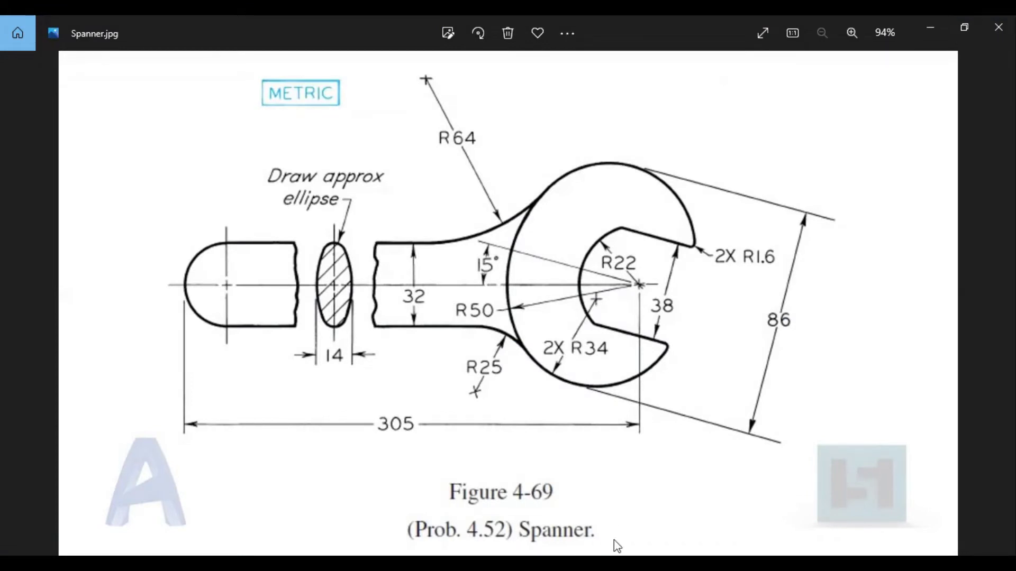
key(alt+Tab)
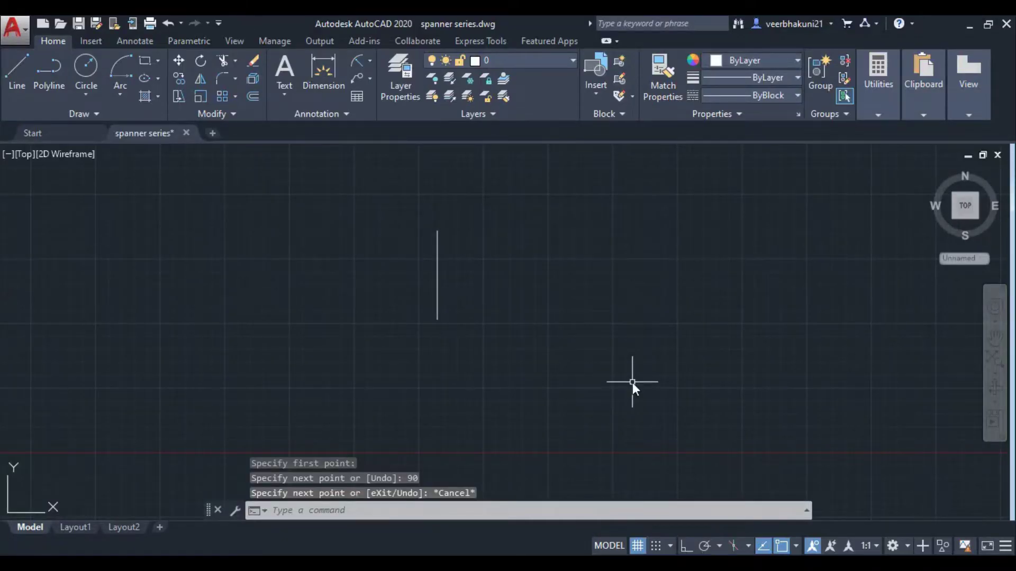
- Draw radius-34 circles centred on the lower and upper endpoints of the vertical line
text(c)
key(Return)
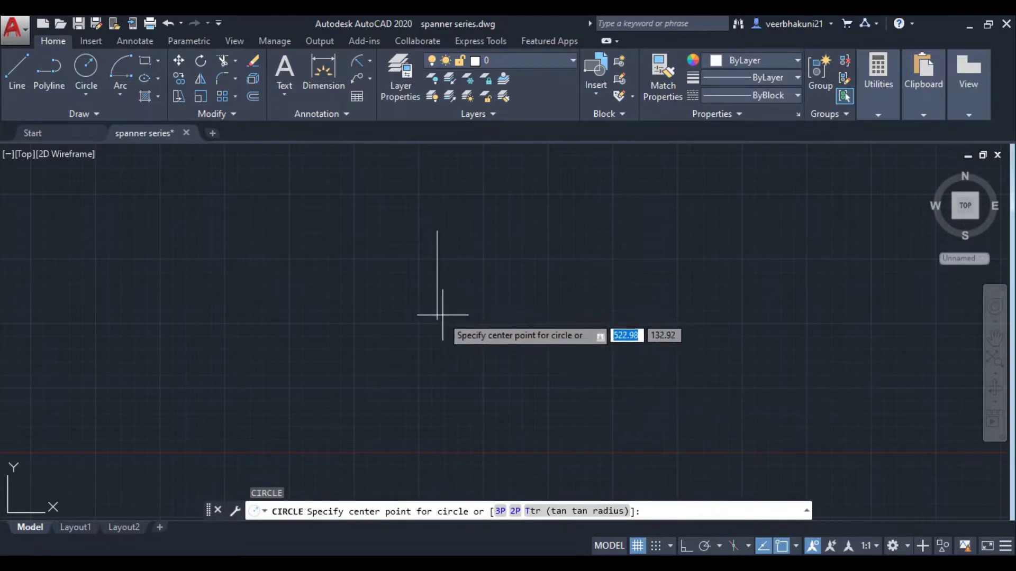
click(437, 319)
text(3)
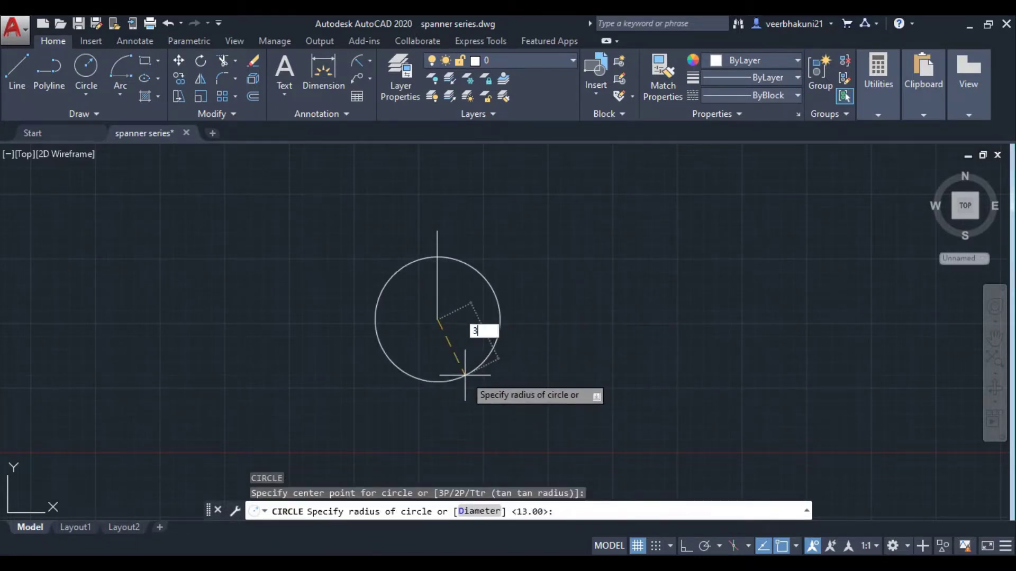
text(4)
key(Return)
key(Return)
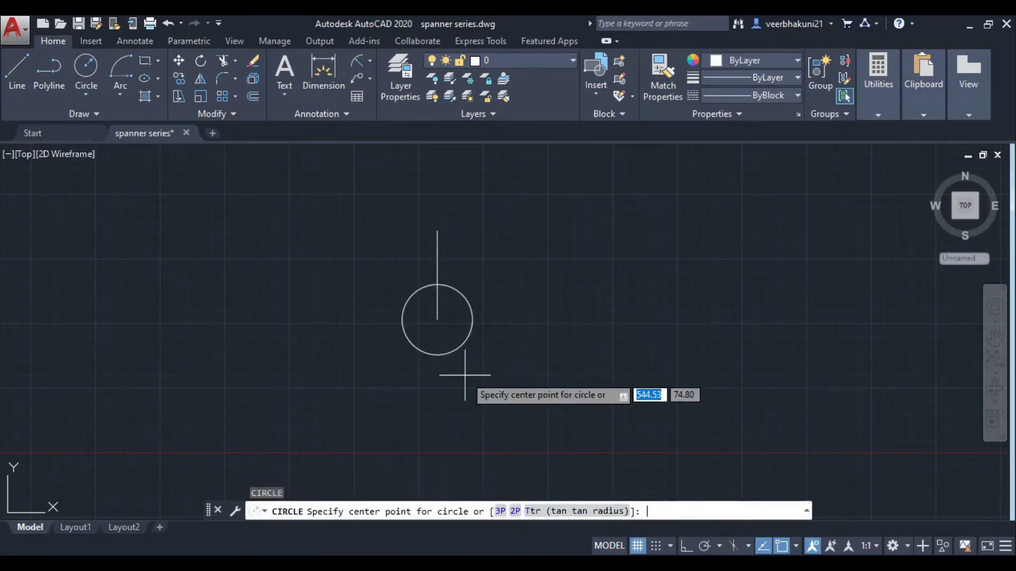
click(437, 230)
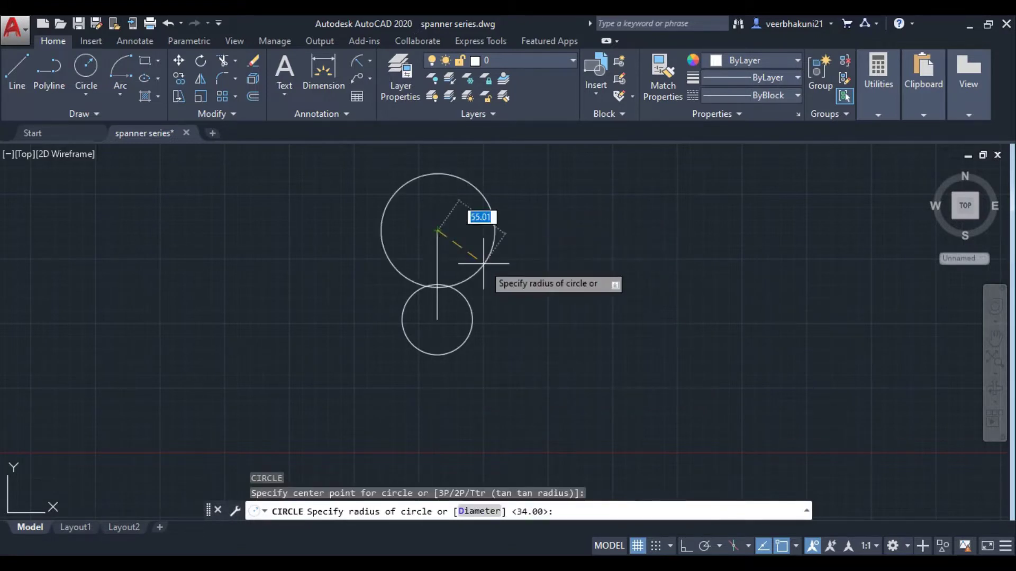
key(Return)
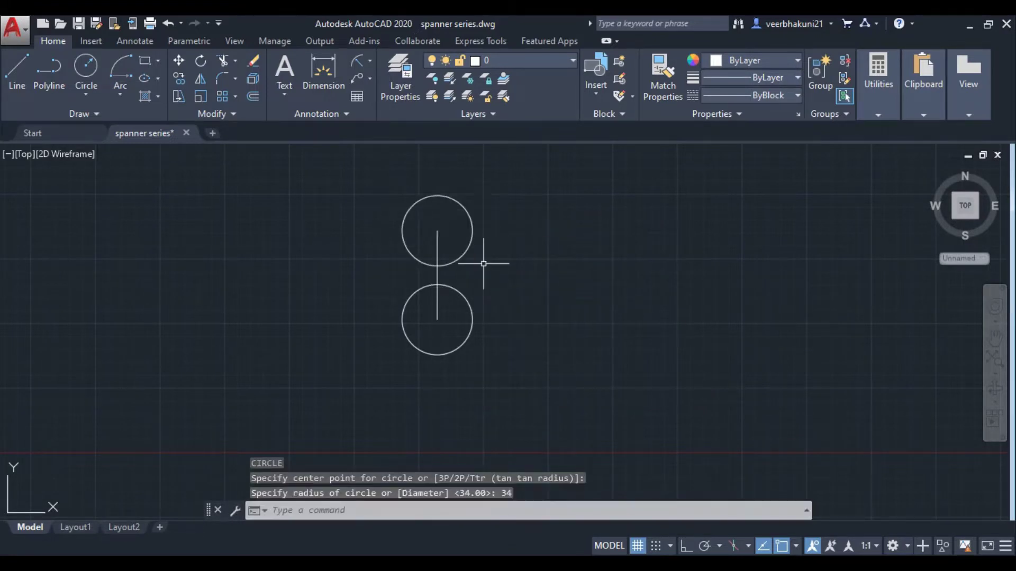
click(467, 329)
key(Escape)
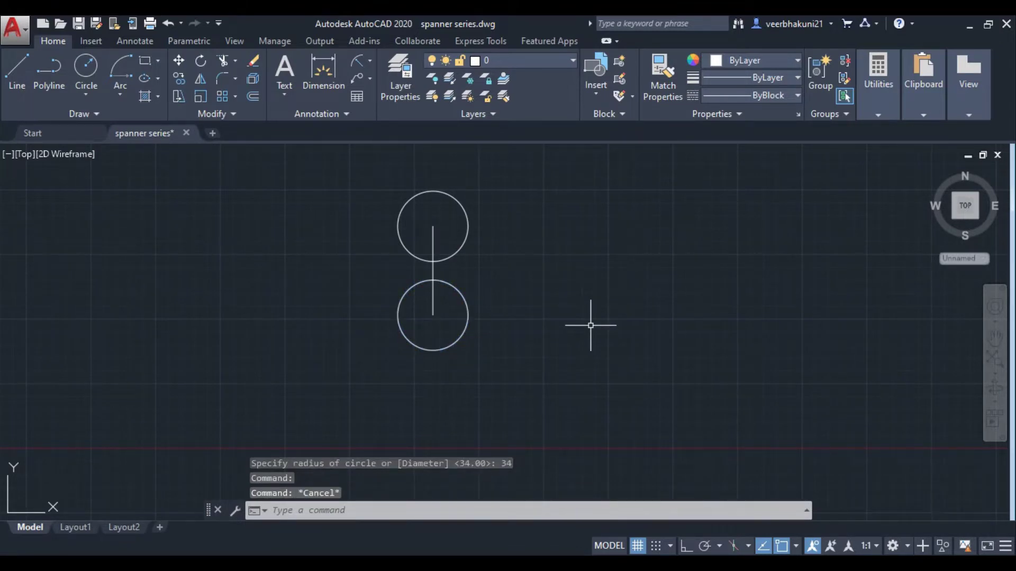
- Move the lower radius-34 circle so its bottom quadrant sits on the line's lower end
text(mov)
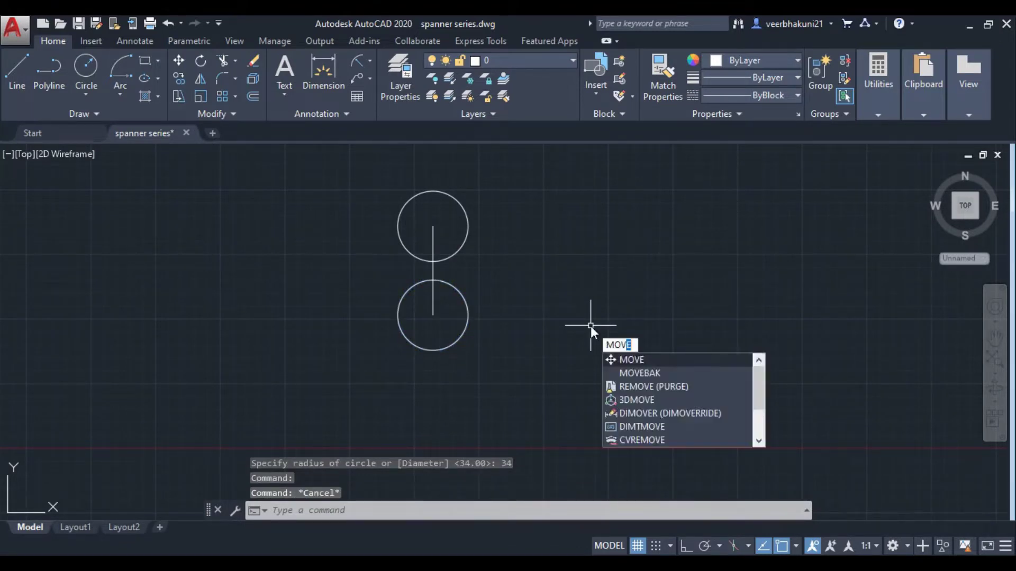
key(Return)
click(468, 313)
scroll(421, 306, up, 2)
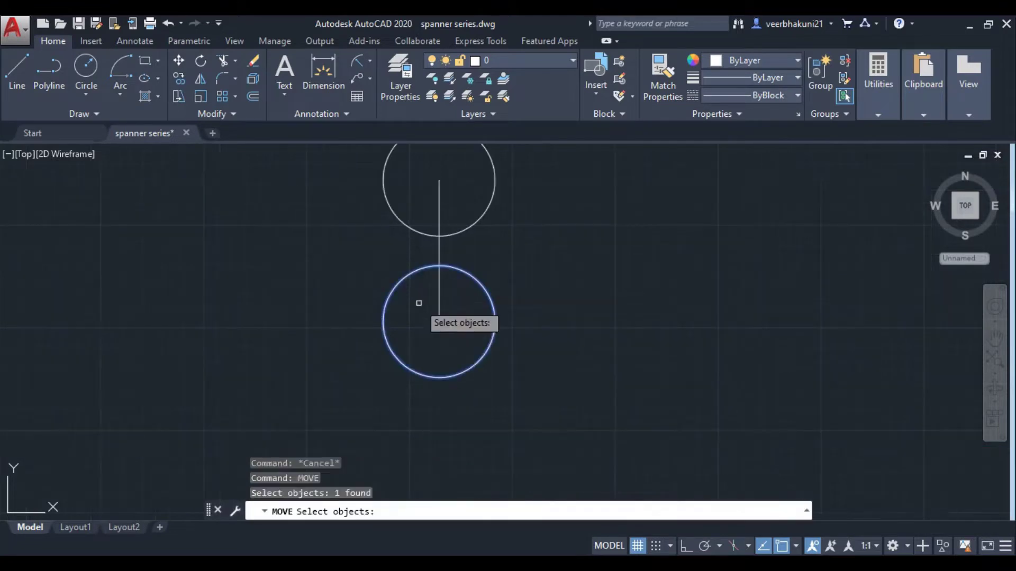
scroll(462, 356, down, 2)
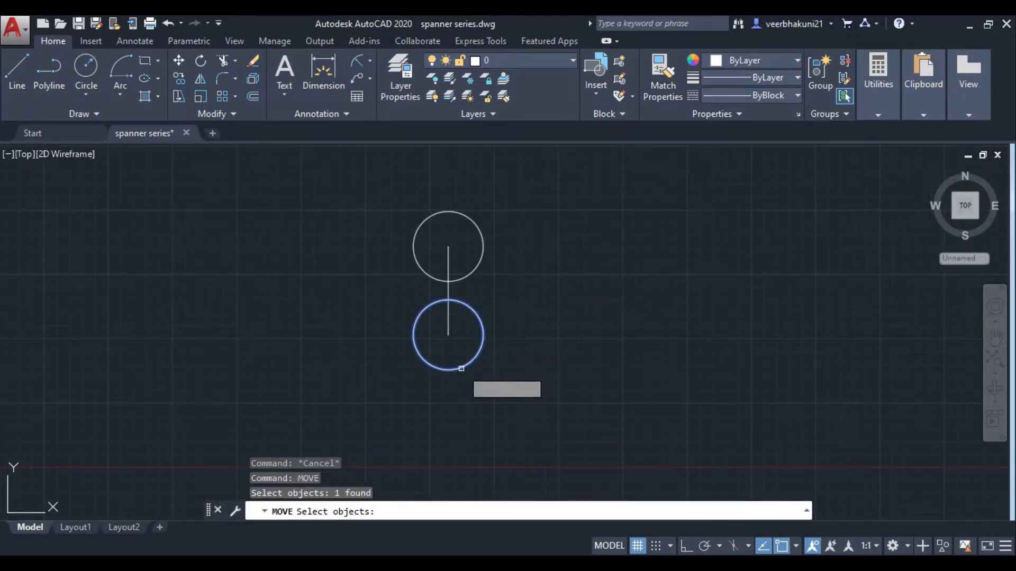
key(Return)
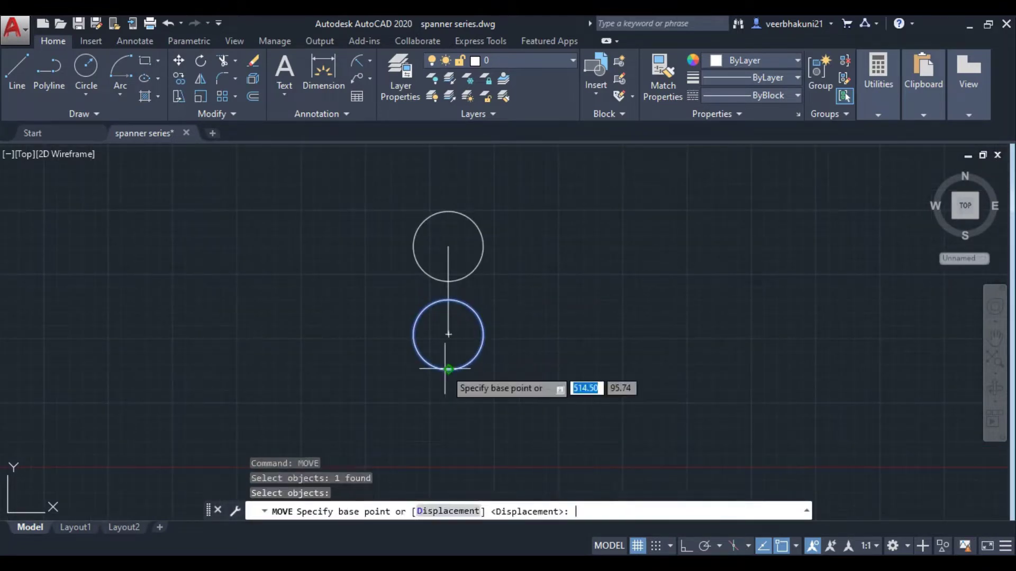
click(448, 369)
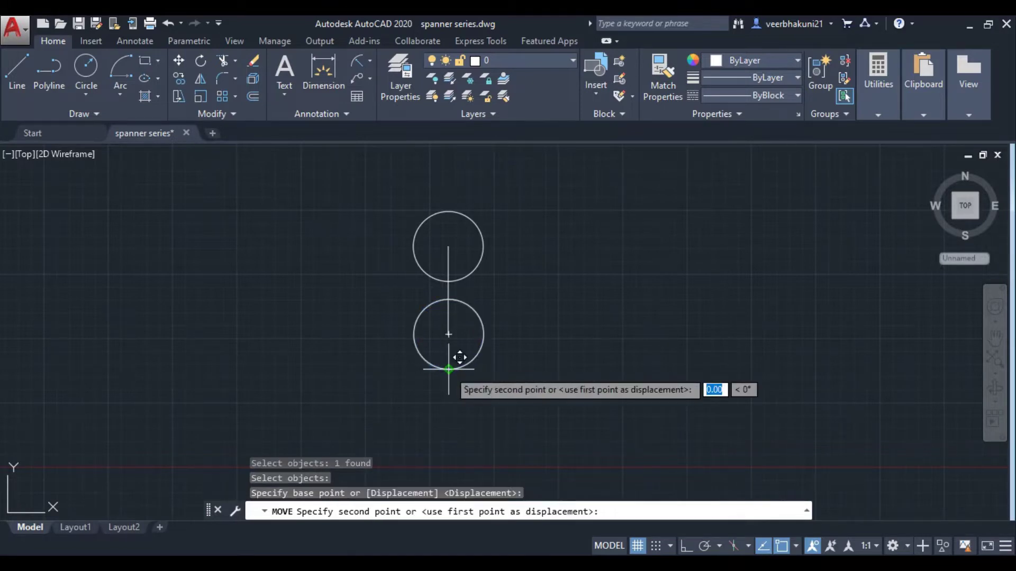
scroll(458, 333, up, 2)
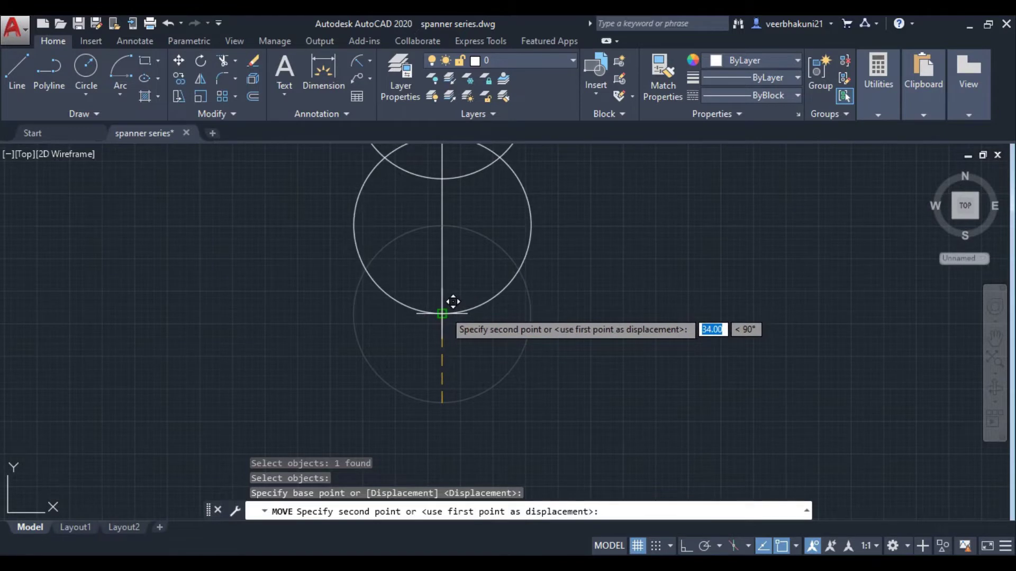
click(445, 310)
scroll(438, 318, down, 3)
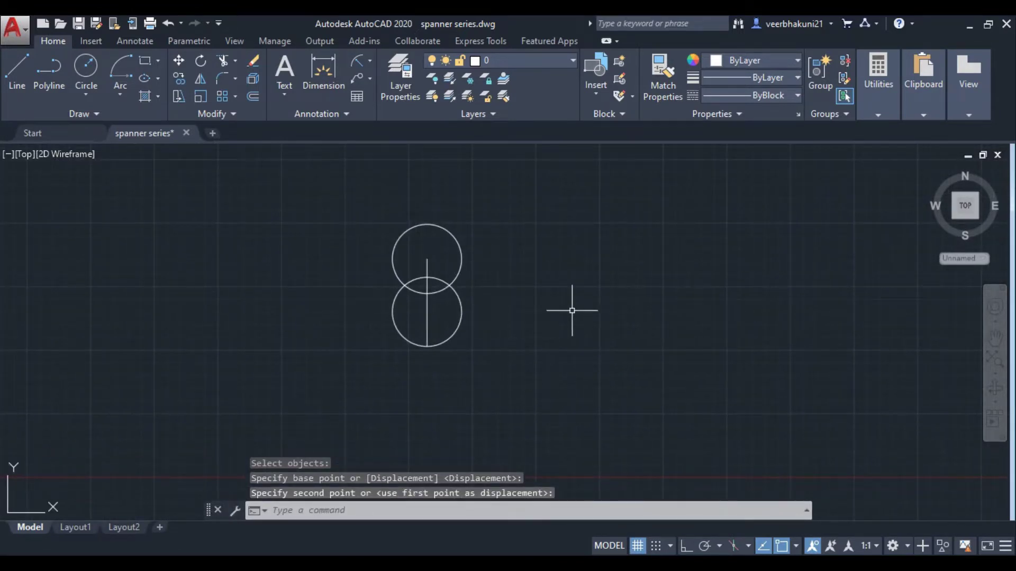
- Move the upper circle so its top quadrant sits on the line's upper end, erasing a leftover object
text(moe)
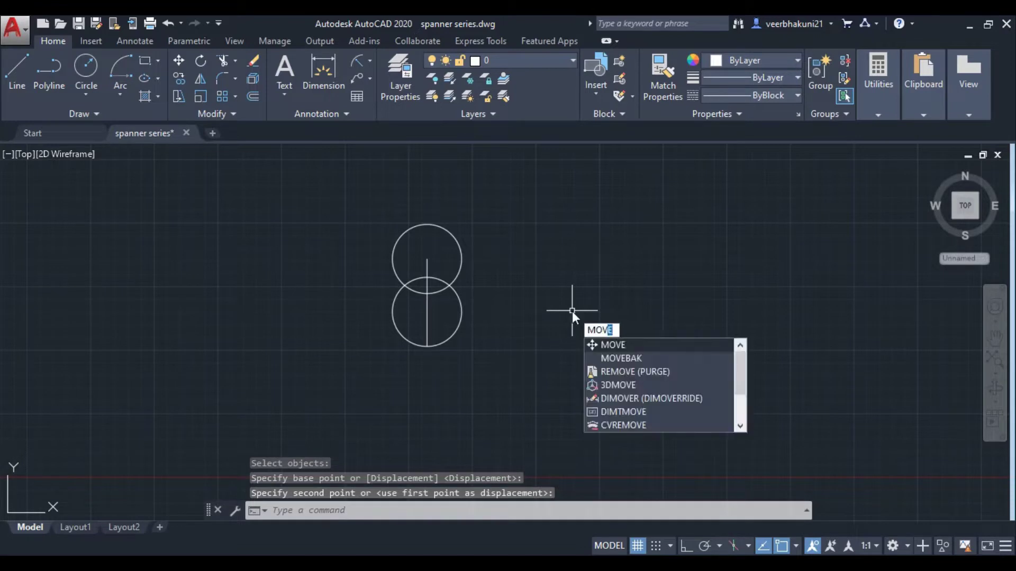
key(Return)
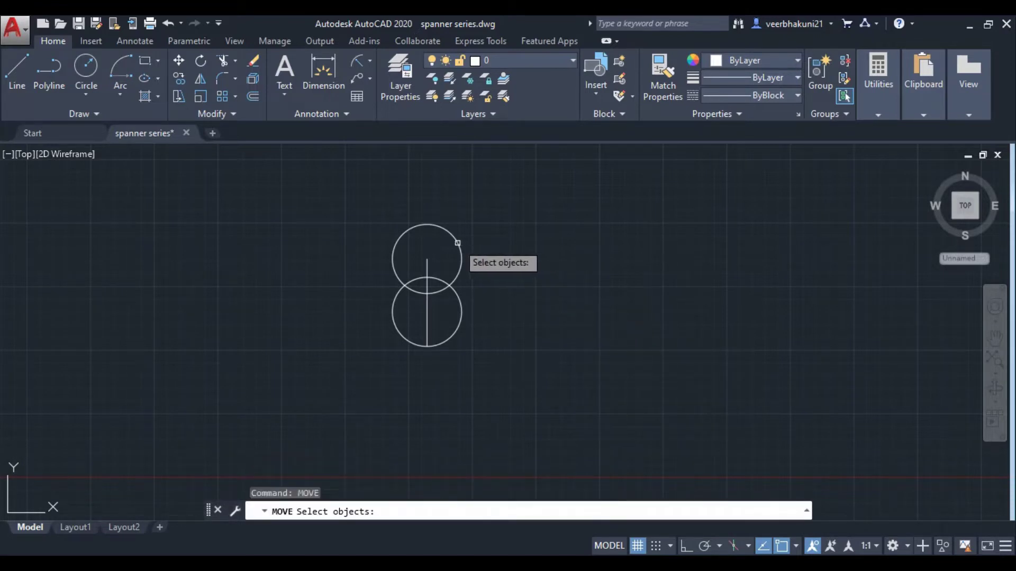
click(458, 244)
key(Return)
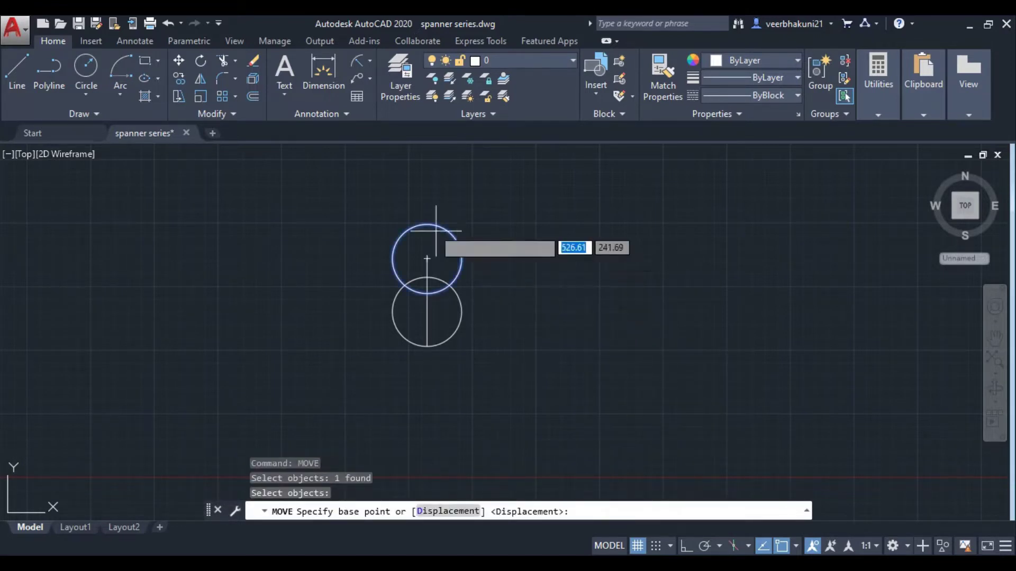
click(426, 225)
scroll(431, 239, up, 3)
scroll(429, 253, up, 3)
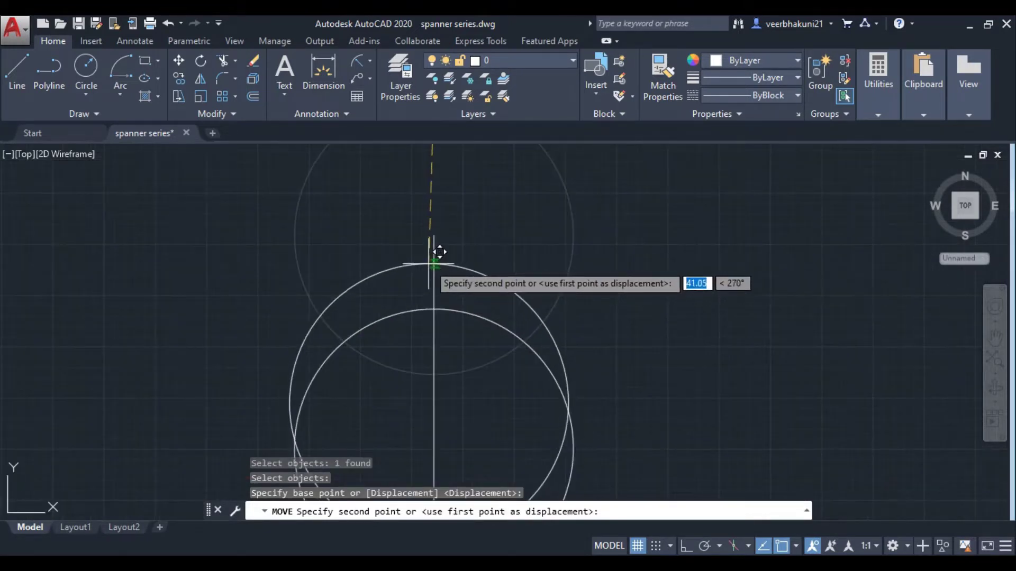
click(446, 223)
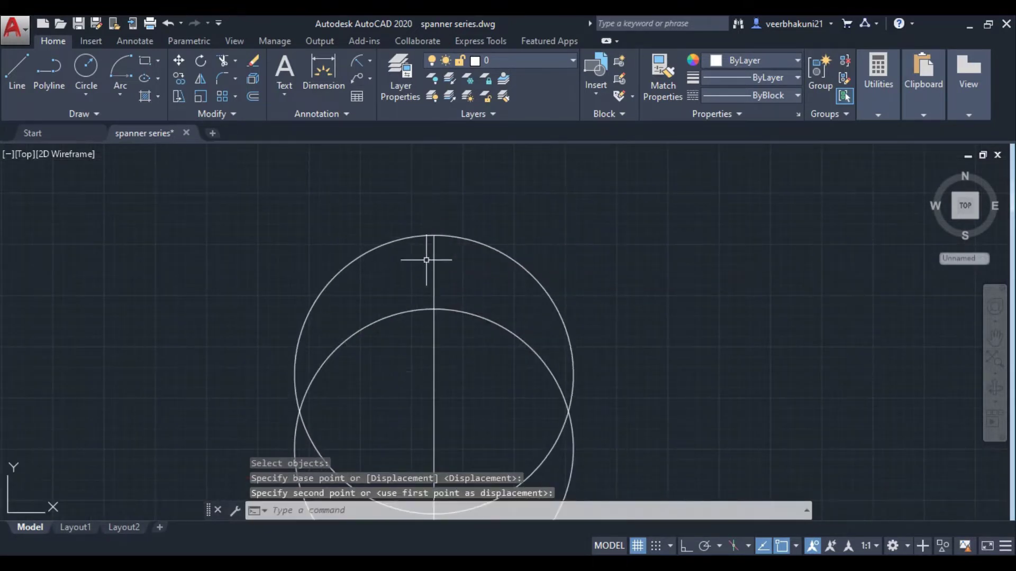
scroll(476, 275, down, 3)
scroll(531, 287, down, 1)
middle_drag(531, 287, 522, 271)
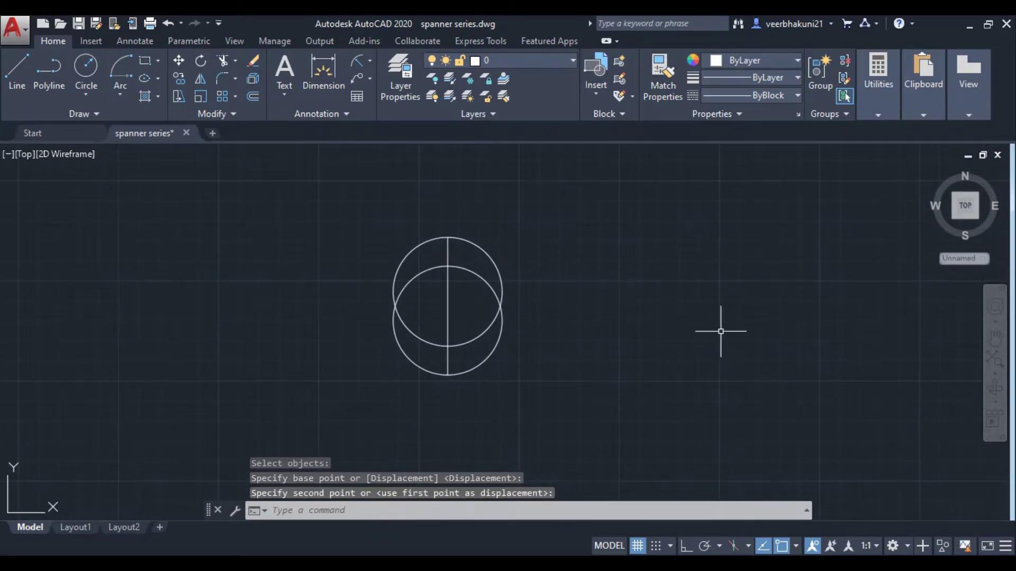
key(Delete)
key(alt+Tab)
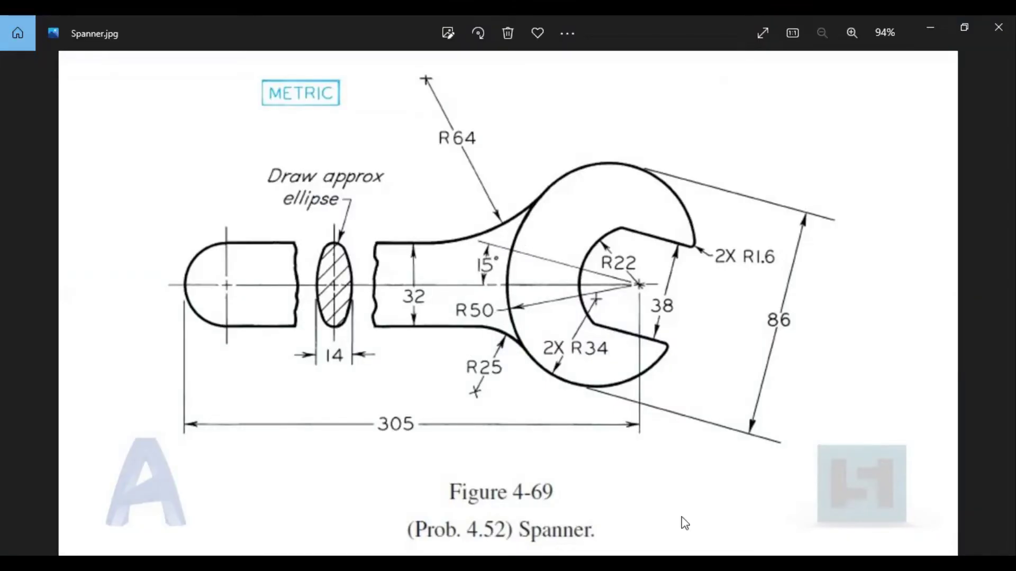
key(alt+Tab)
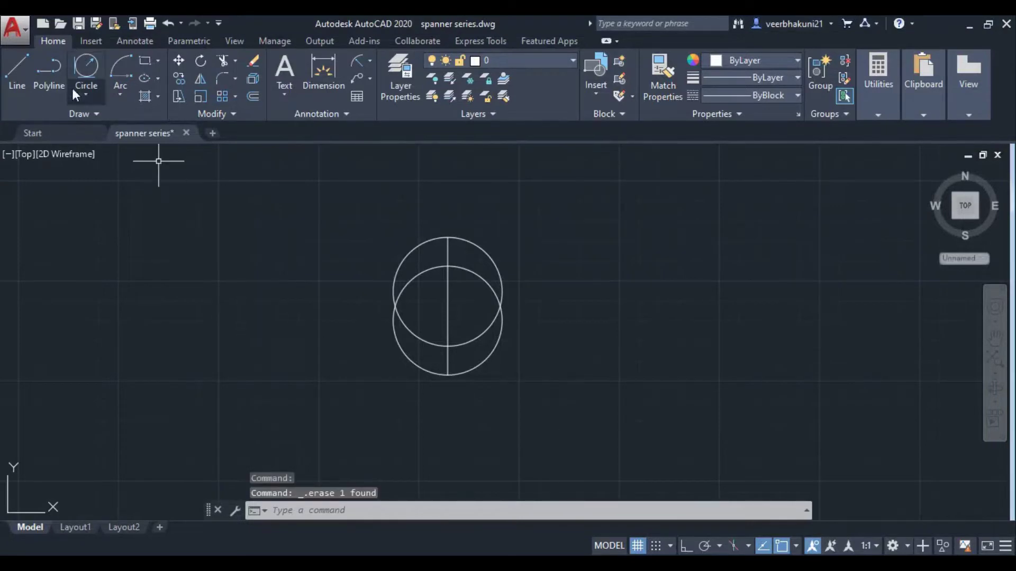
- Draw a radius-50 circle tangent to both radius-34 circles on one side
click(84, 97)
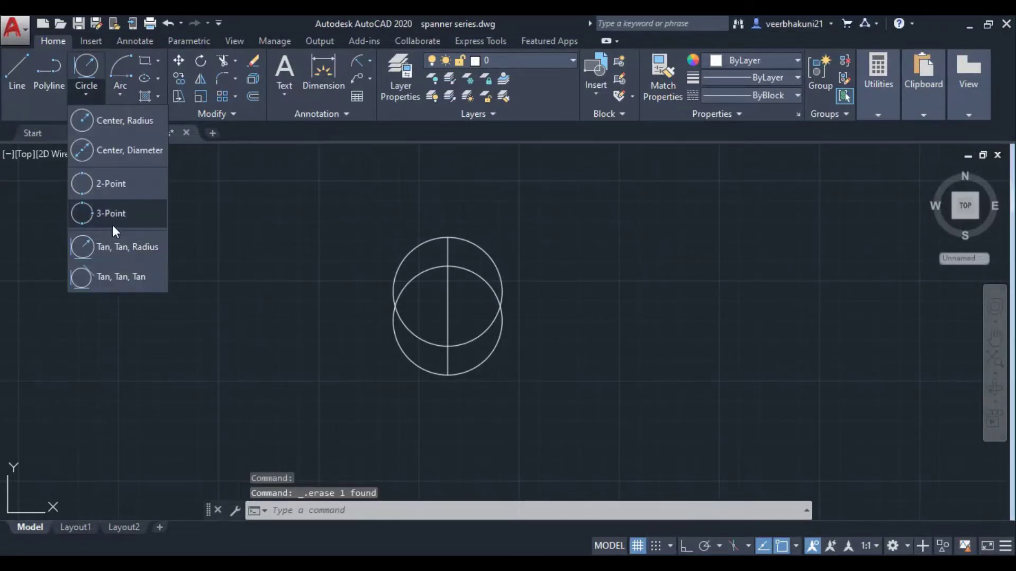
click(105, 252)
click(398, 275)
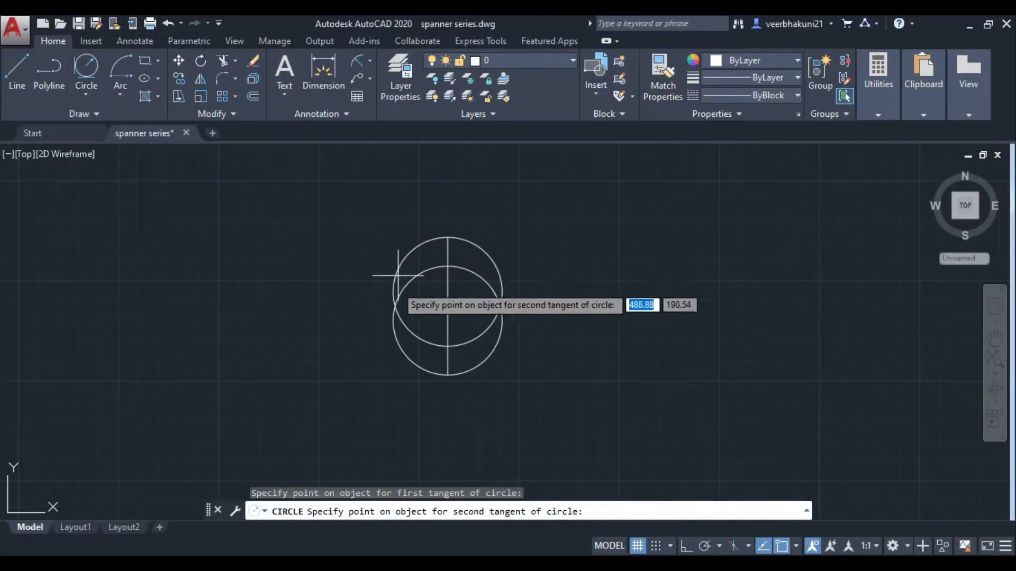
click(394, 340)
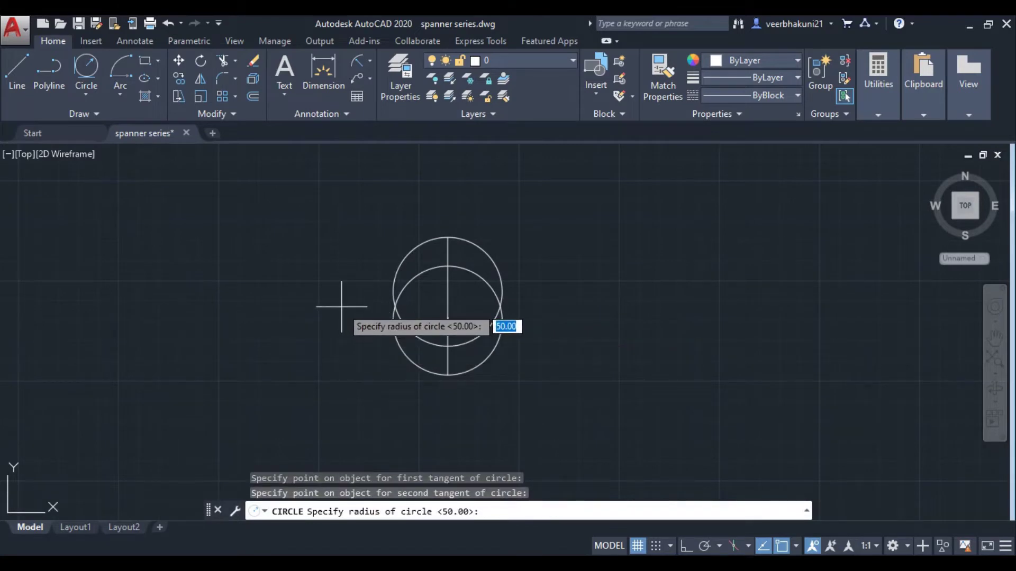
text(50)
key(Return)
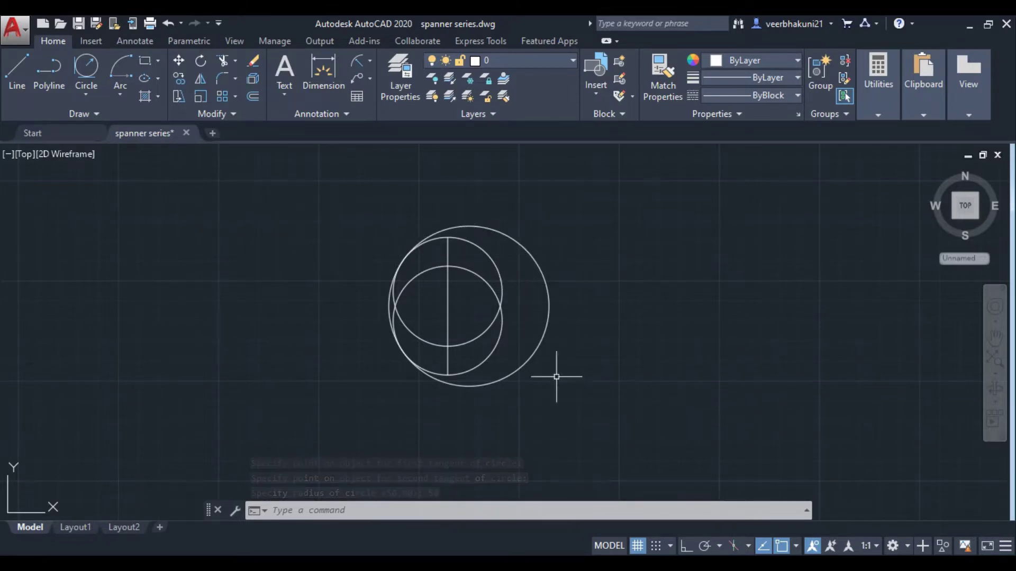
scroll(438, 354, up, 5)
scroll(392, 331, down, 4)
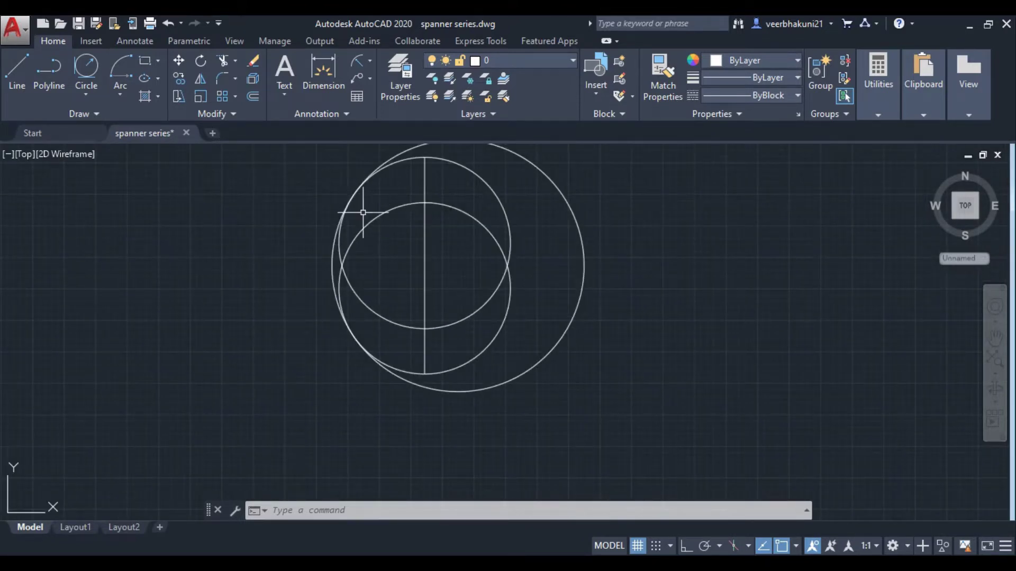
scroll(308, 329, down, 2)
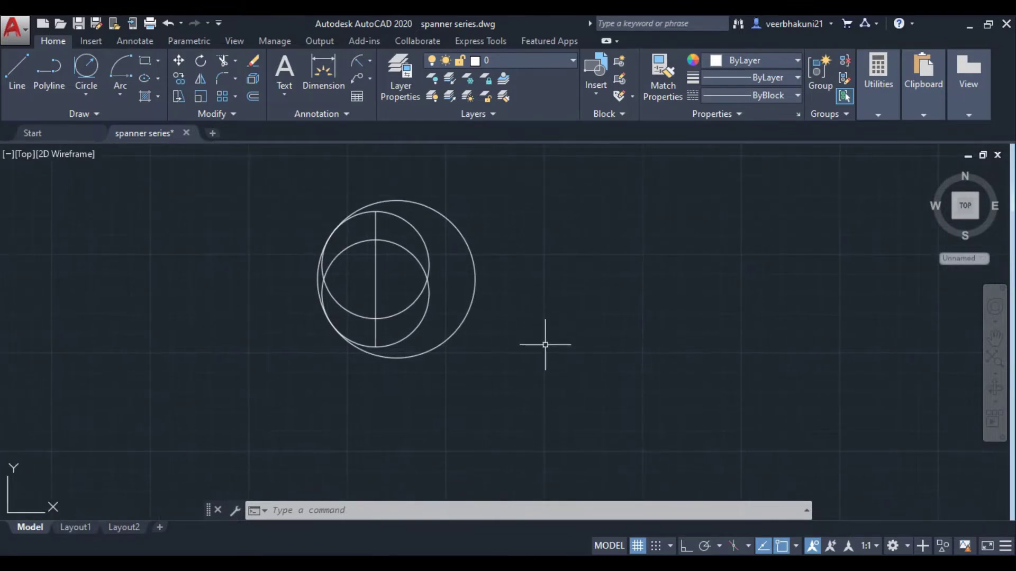
- Draw a second radius-50 tangent circle on the opposite side of the pair
click(86, 94)
click(106, 217)
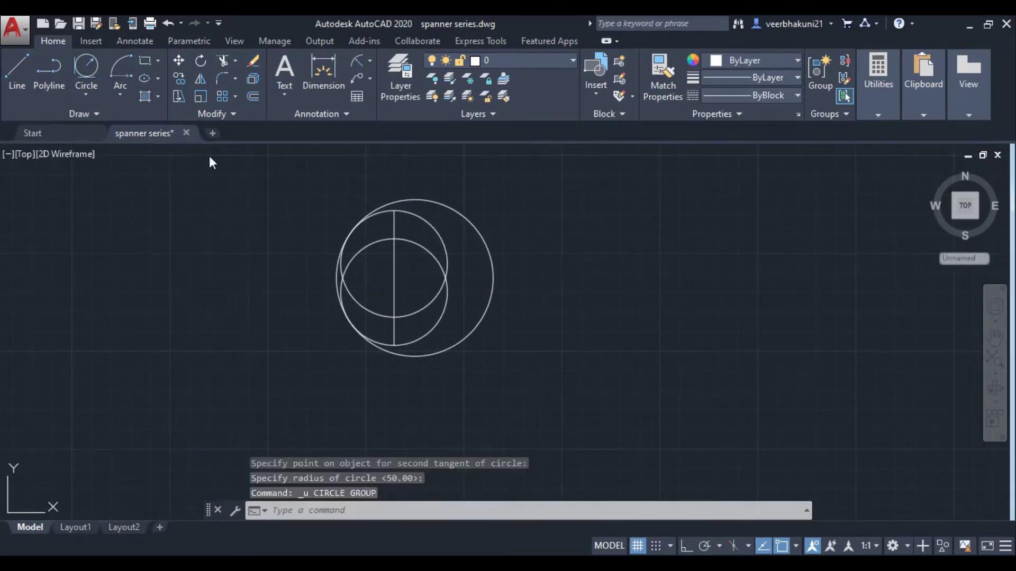
click(429, 226)
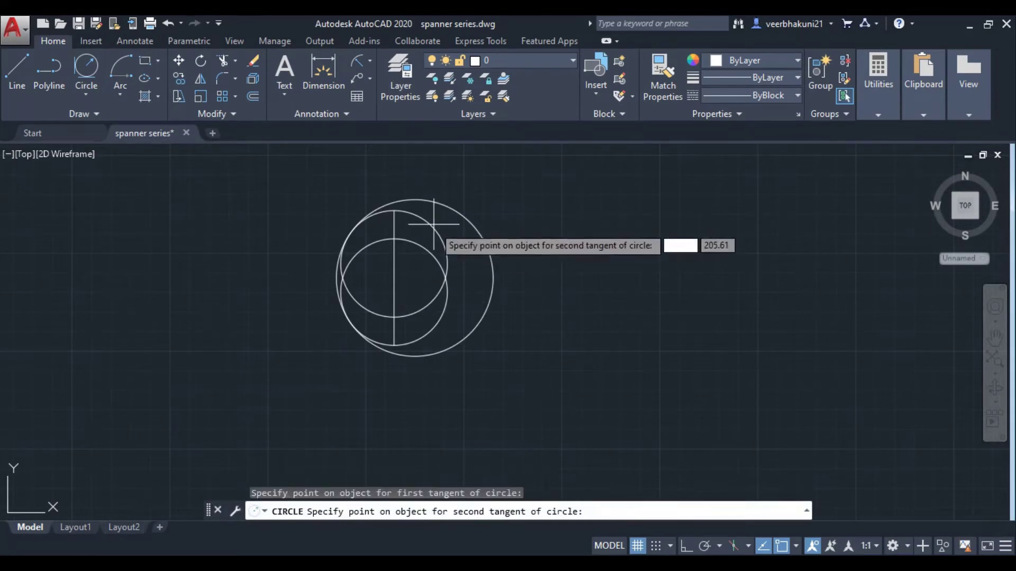
click(445, 309)
text(50)
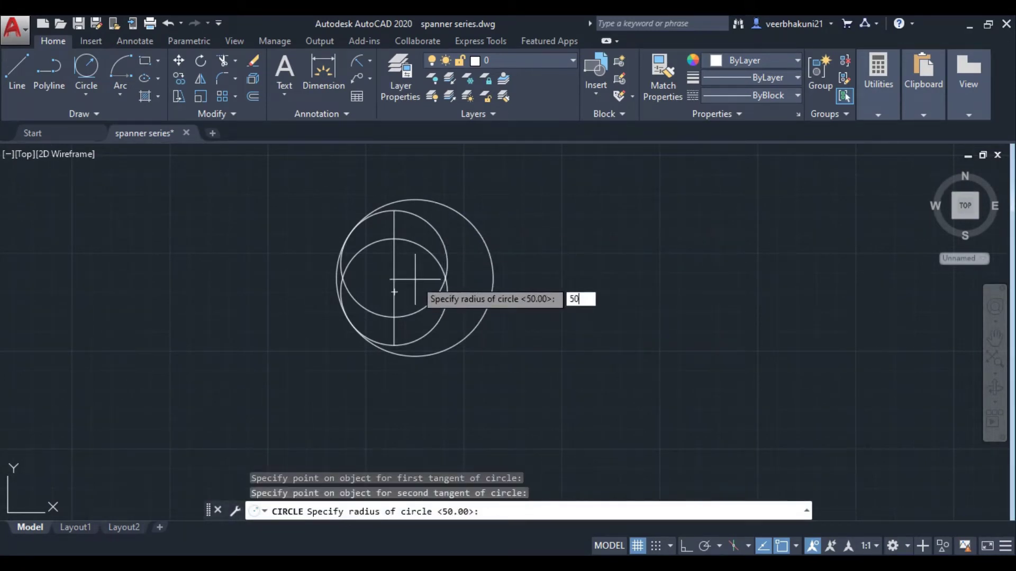
key(Return)
scroll(415, 279, up, 3)
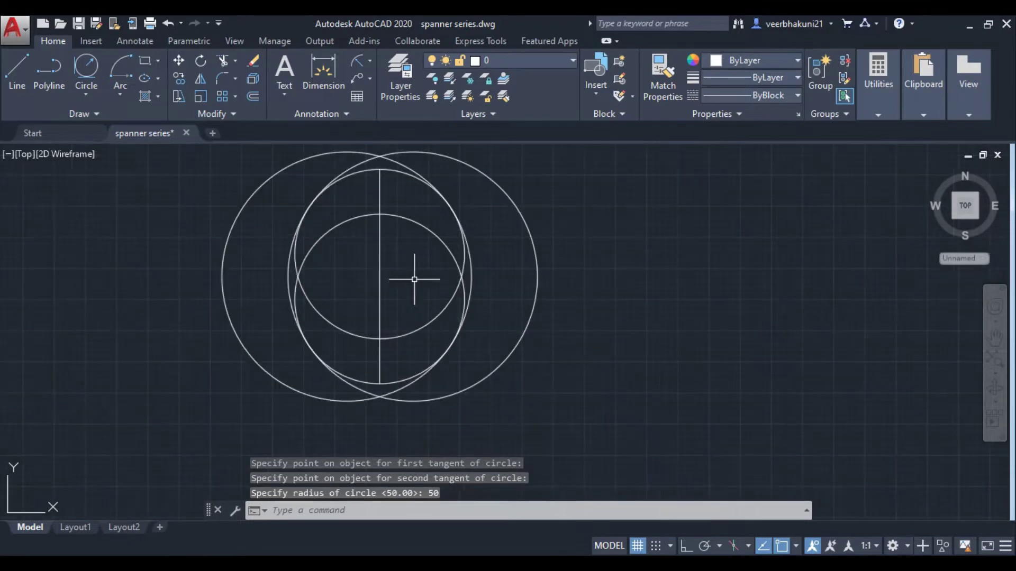
scroll(555, 344, down, 3)
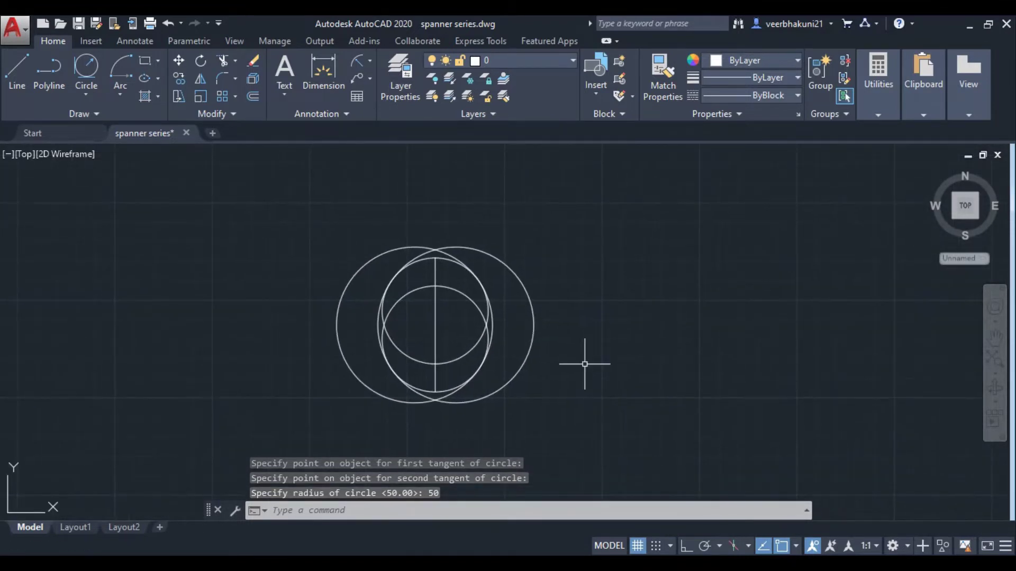
- Trim with all objects as cutting edges, removing the large circles' outer arcs
text(TRim)
key(Return)
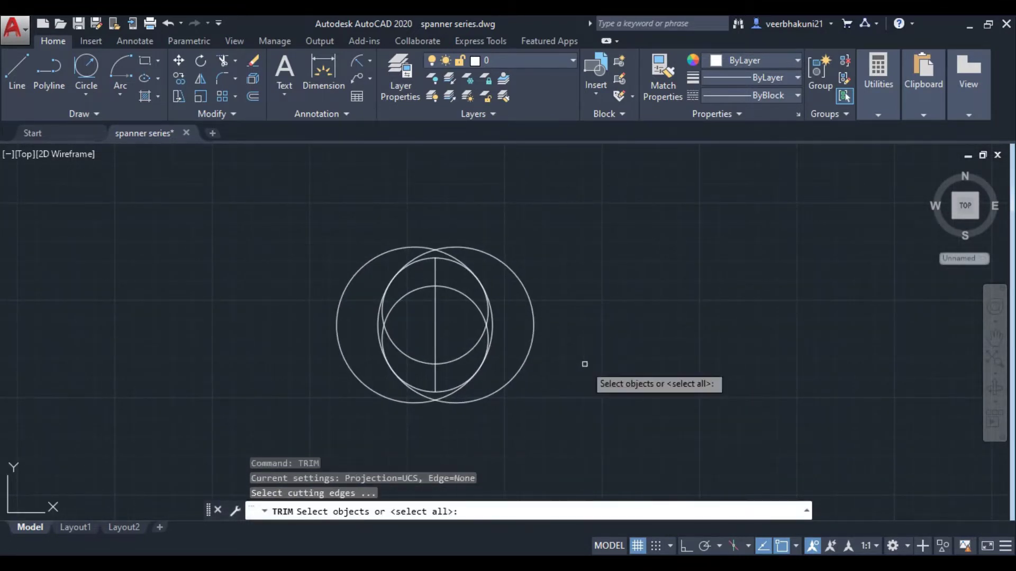
key(Return)
scroll(383, 247, up, 2)
click(399, 252)
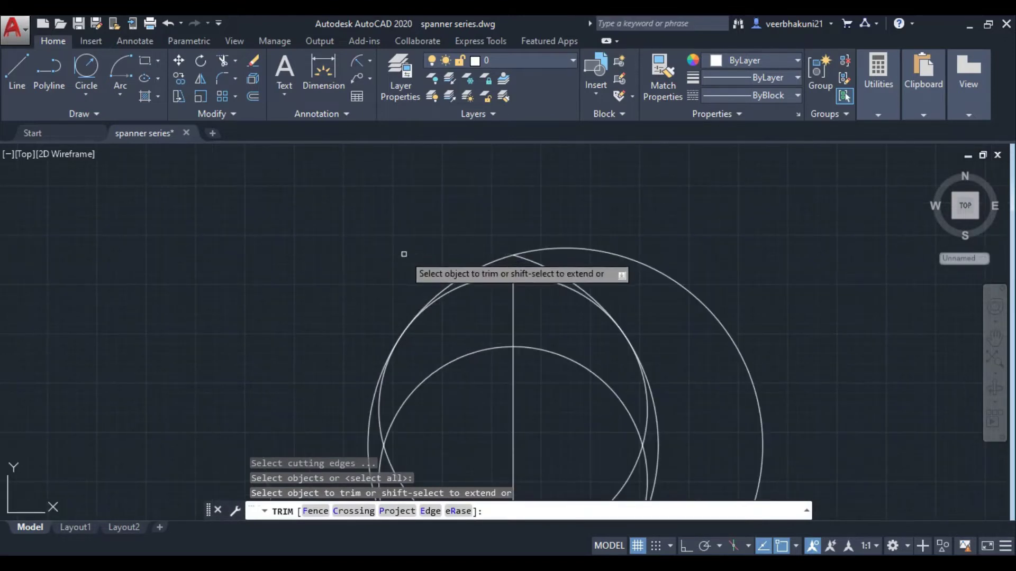
click(527, 251)
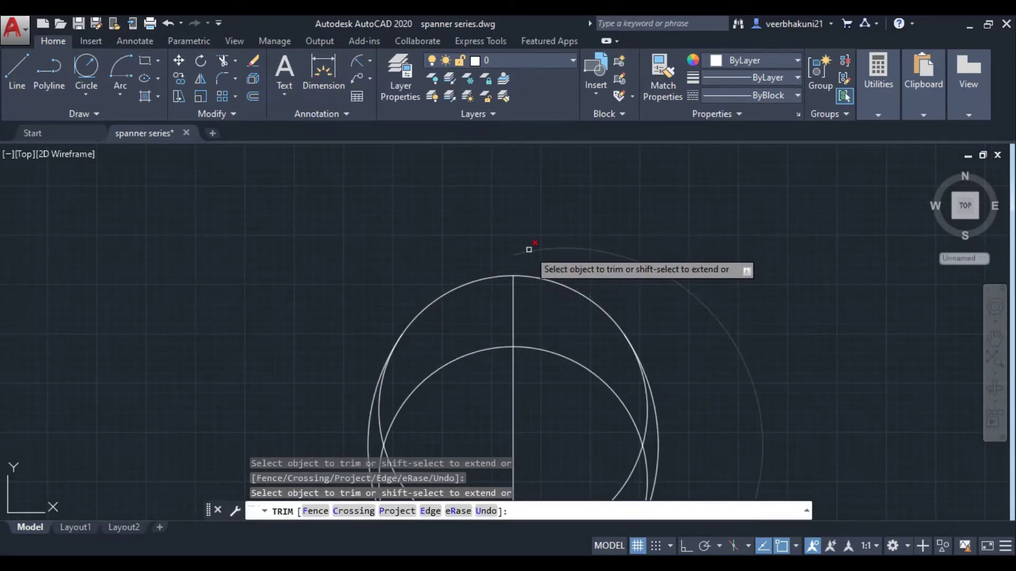
scroll(526, 251, down, 4)
scroll(465, 312, up, 4)
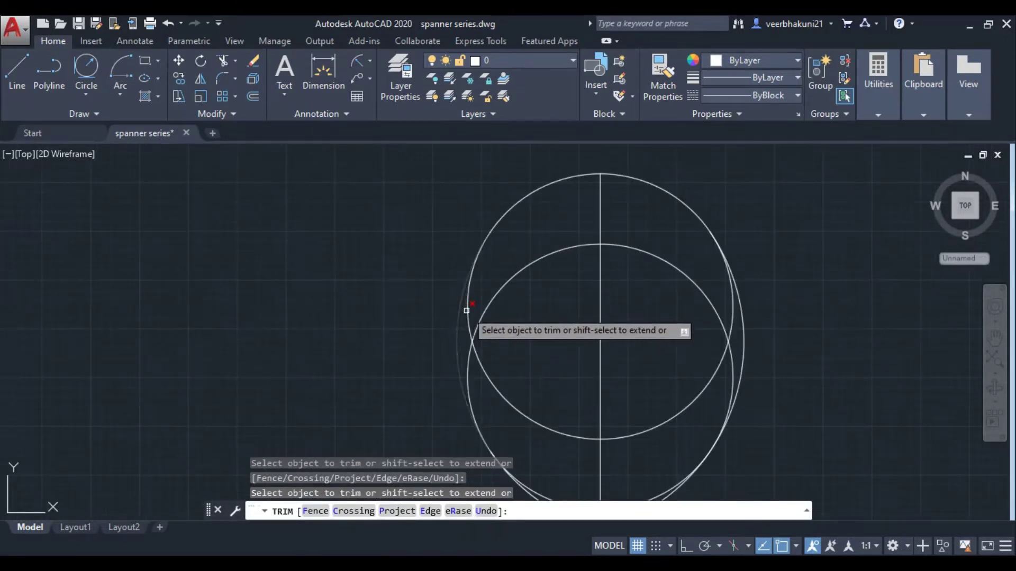
scroll(466, 317, down, 4)
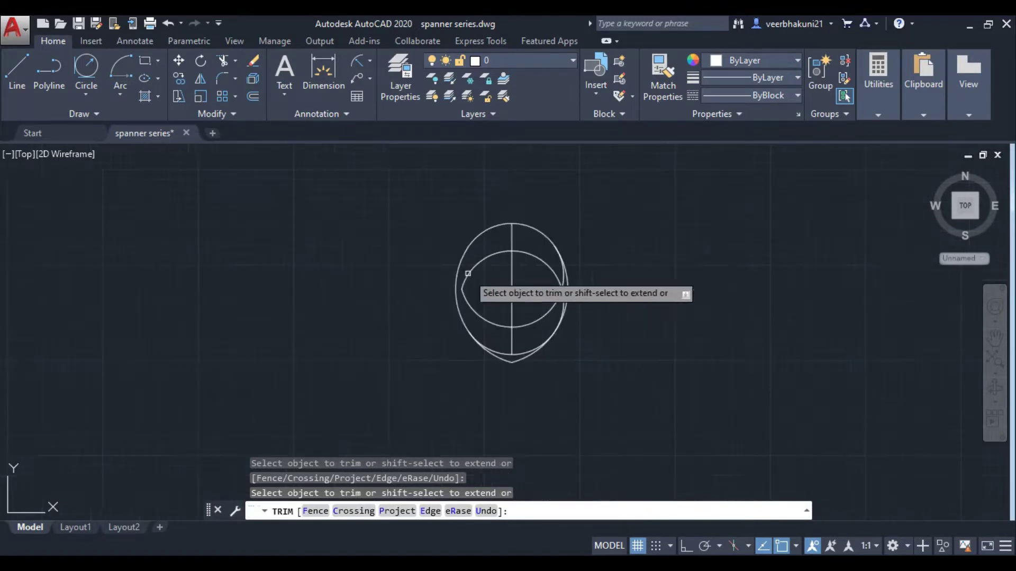
middle_drag(587, 369, 583, 311)
scroll(510, 291, up, 5)
scroll(434, 289, up, 2)
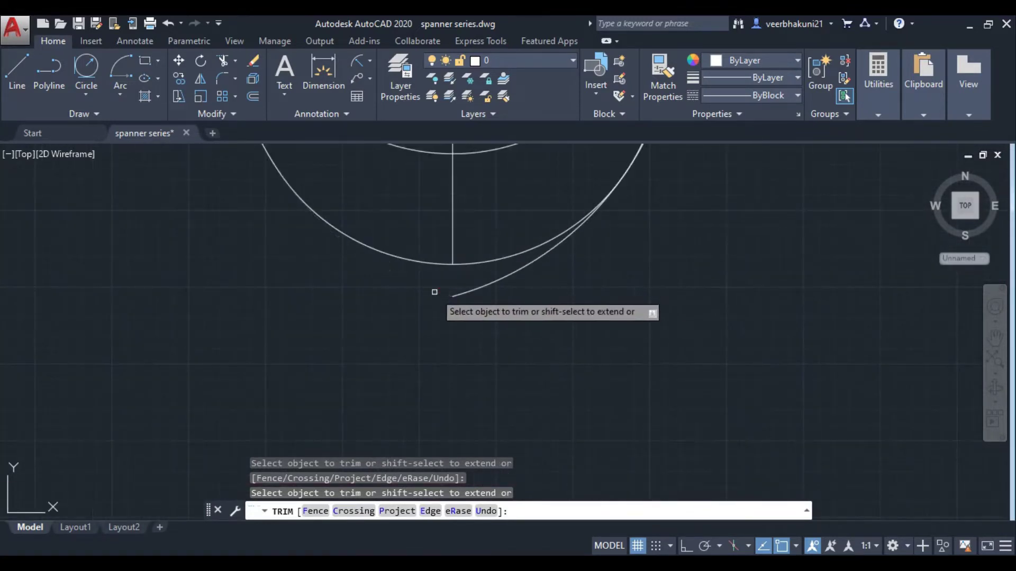
- Trim the remaining inner, pointed and notch arcs to leave the pointed elliptical outline
click(463, 295)
scroll(463, 295, down, 3)
scroll(484, 325, down, 2)
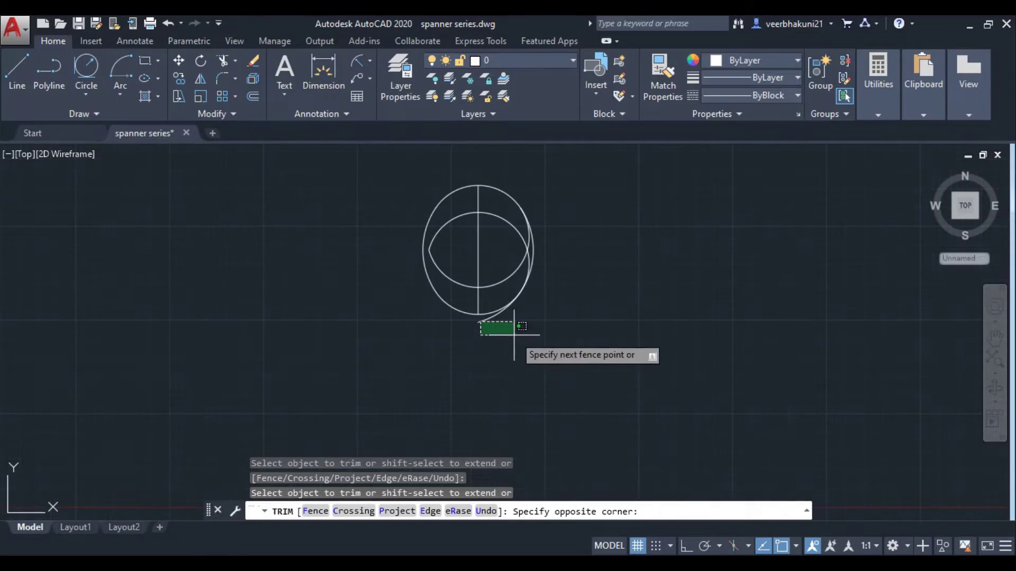
click(485, 322)
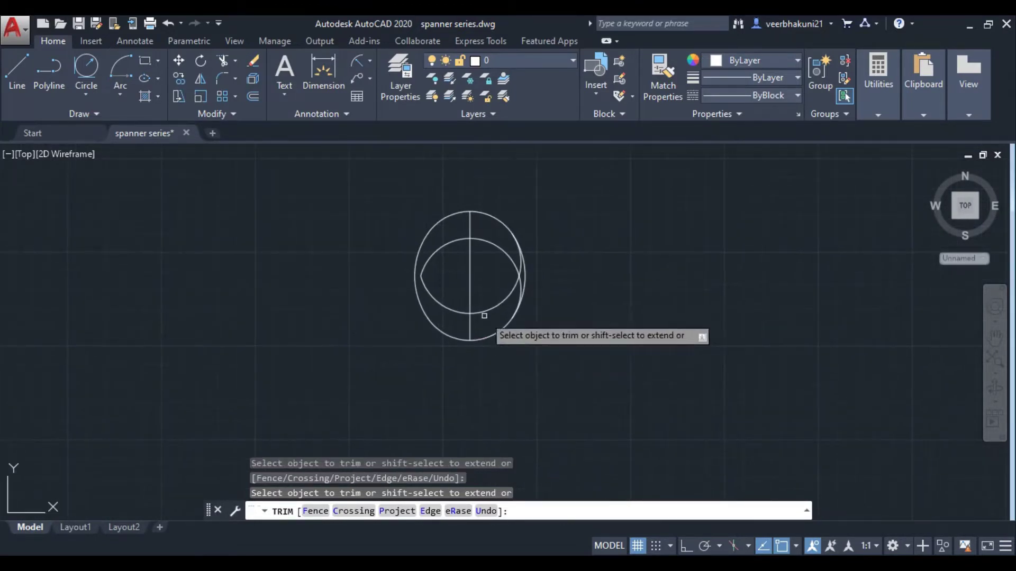
scroll(444, 254, up, 4)
click(424, 236)
click(397, 313)
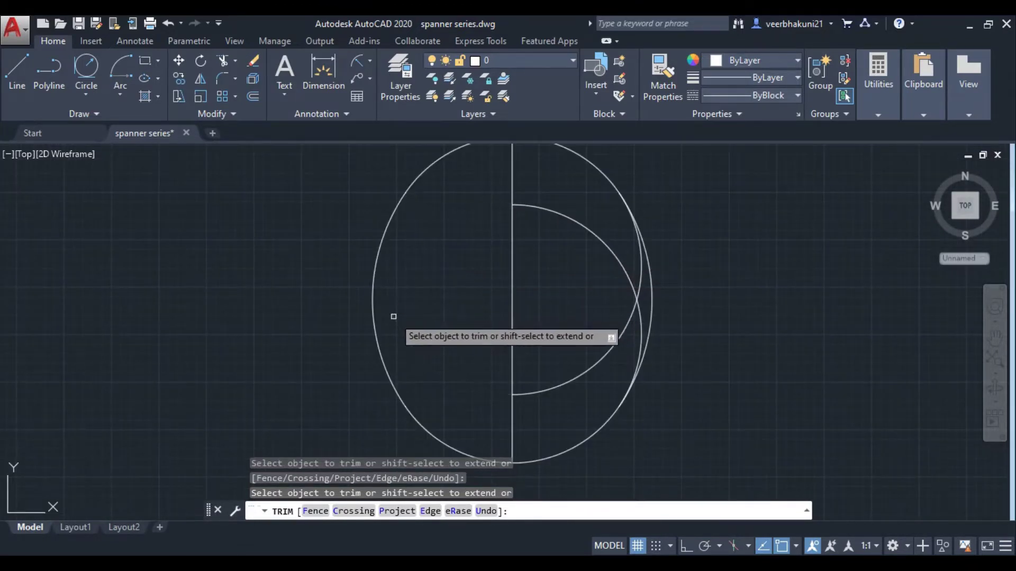
click(537, 205)
click(582, 360)
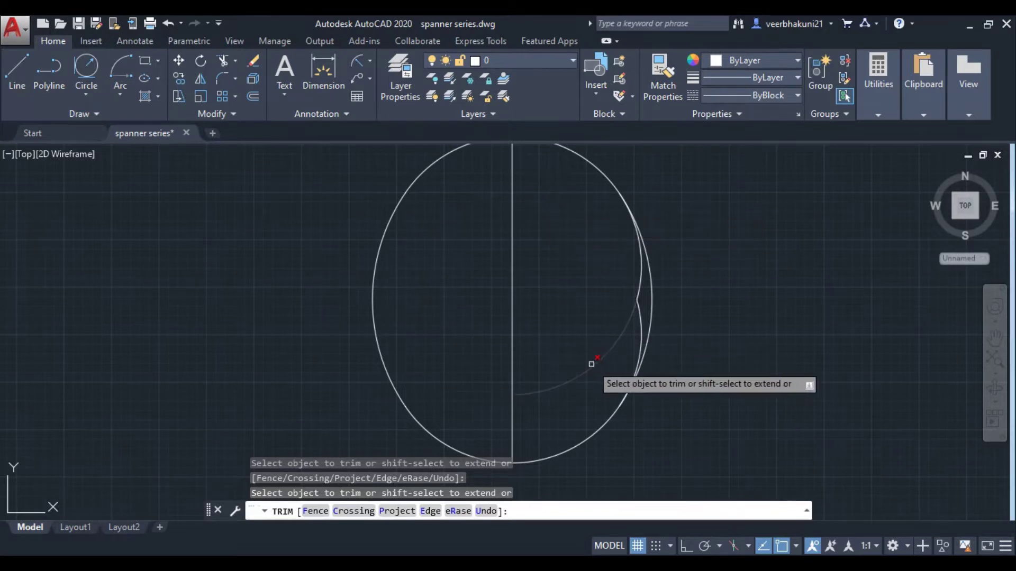
scroll(617, 342, up, 2)
click(647, 318)
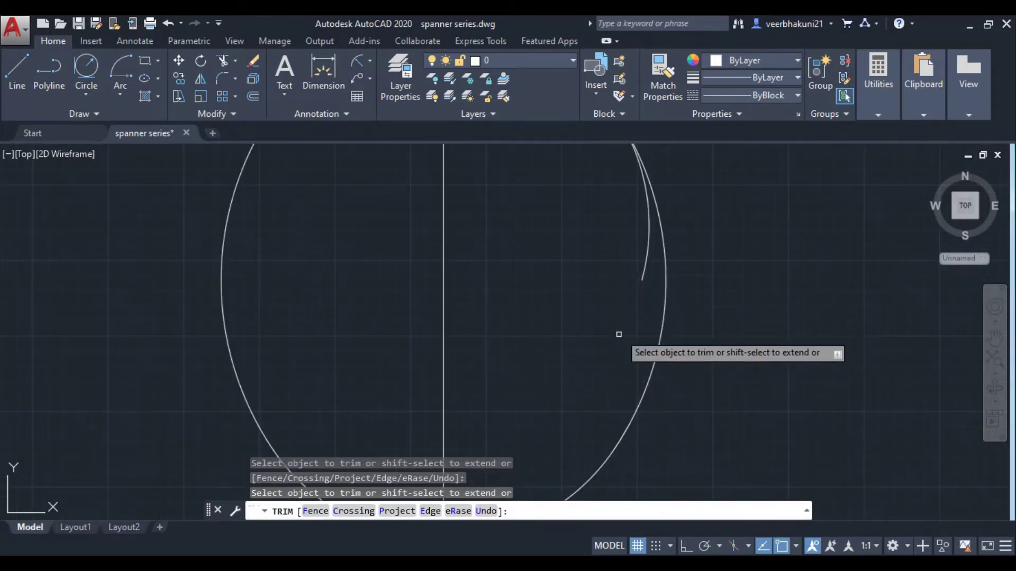
scroll(619, 328, down, 2)
click(630, 306)
scroll(586, 339, down, 2)
- Review Spanner.jpg for the head's R50, R22, 2X R34 and 38 dimensions
key(alt+Tab)
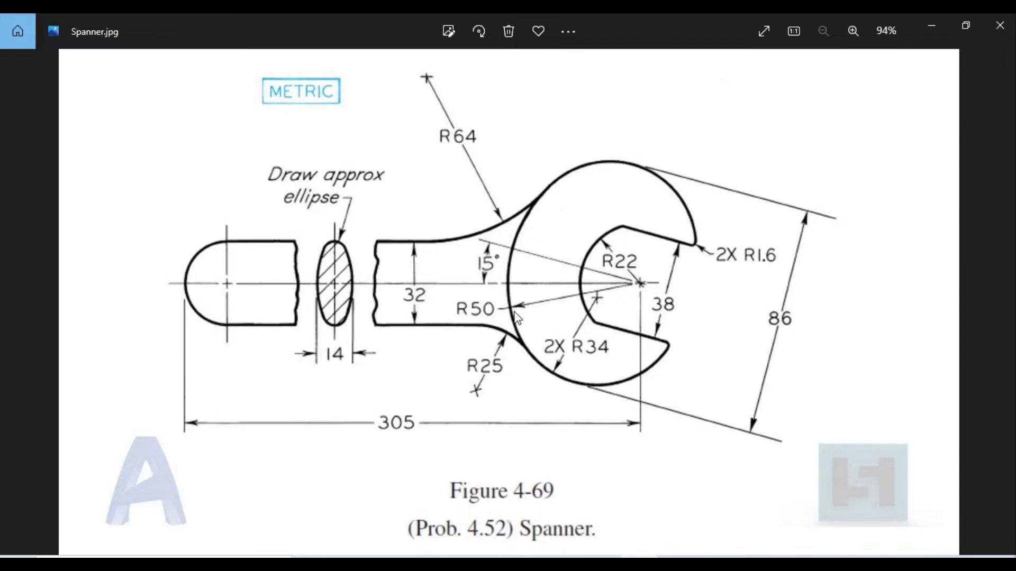
- Draw a radius-22 circle centred on the axis at the outline's midpoint
key(alt+Tab)
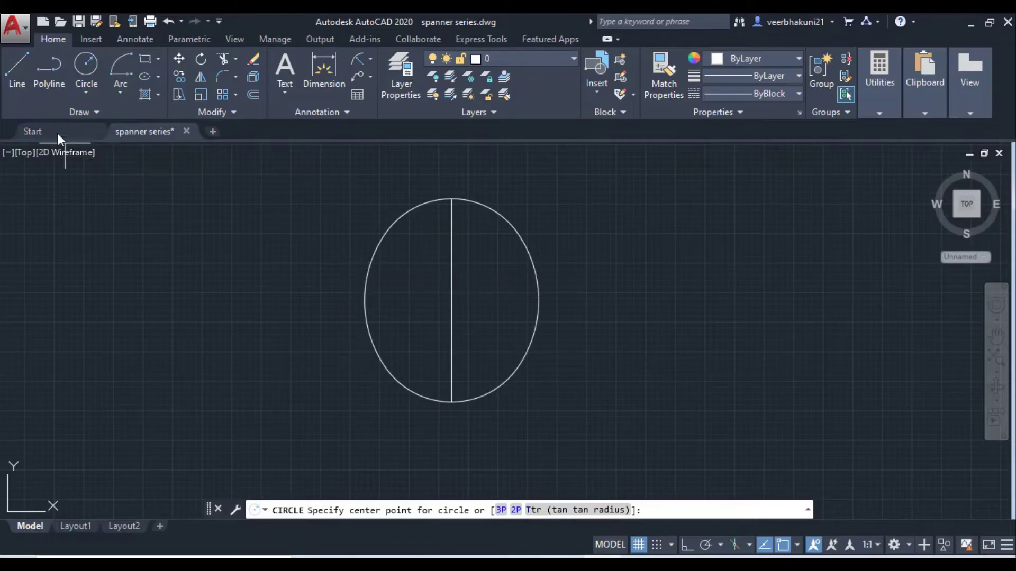
key(Escape)
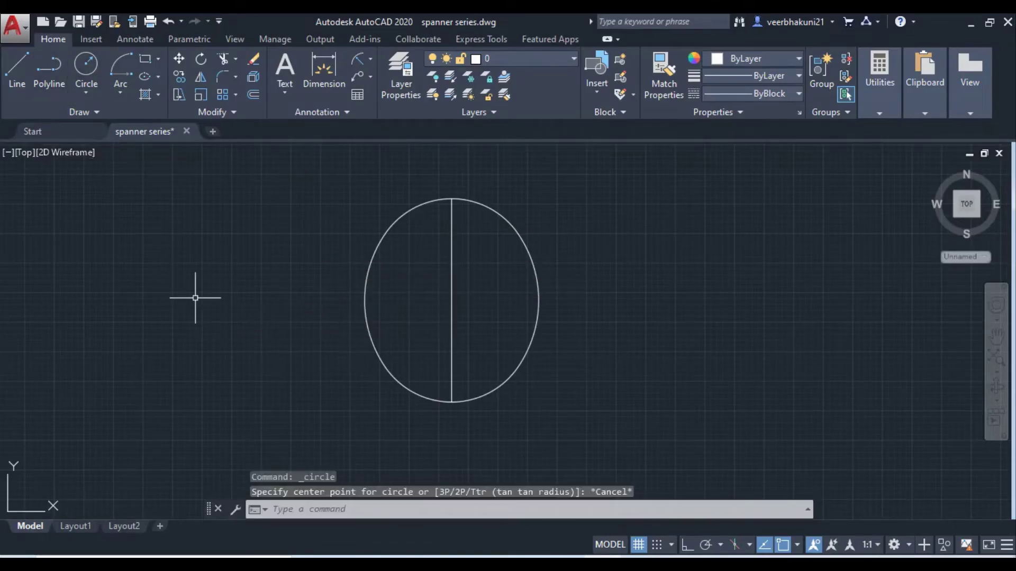
text(c)
key(Return)
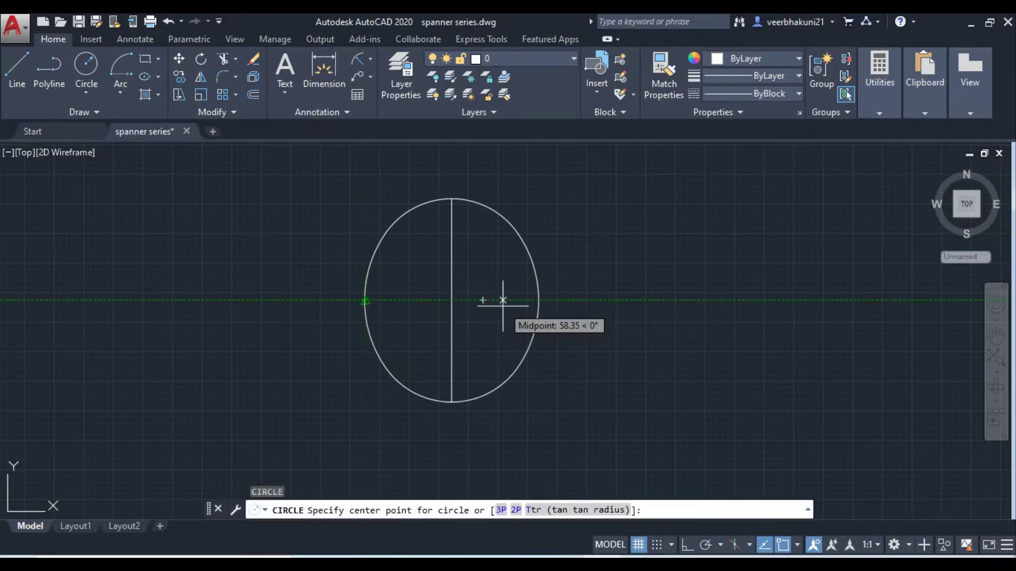
click(483, 300)
text(22)
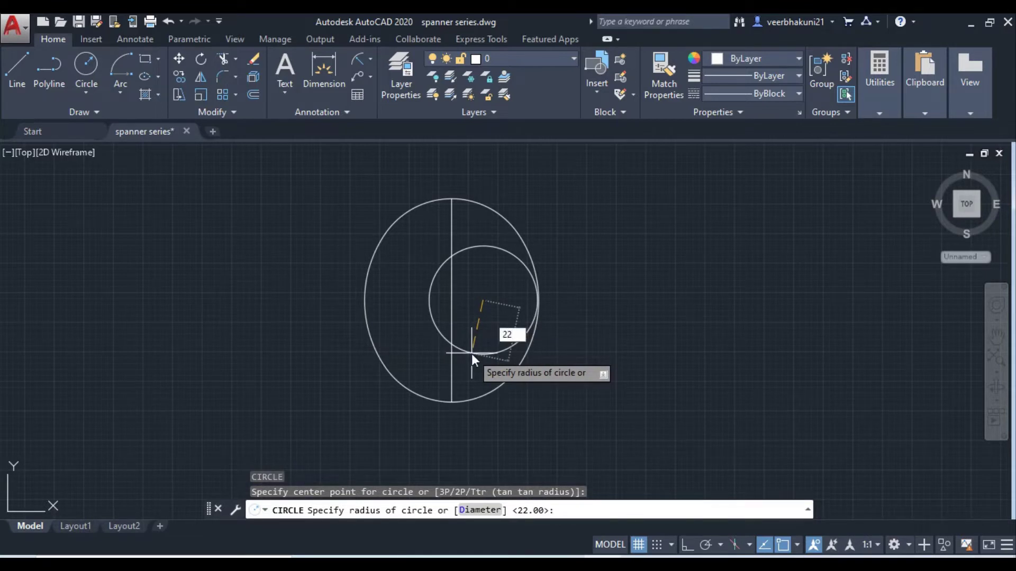
key(Return)
middle_drag(493, 313, 447, 305)
- Draw a horizontal line from the vertical axis out past the inner circle's right edge
click(18, 82)
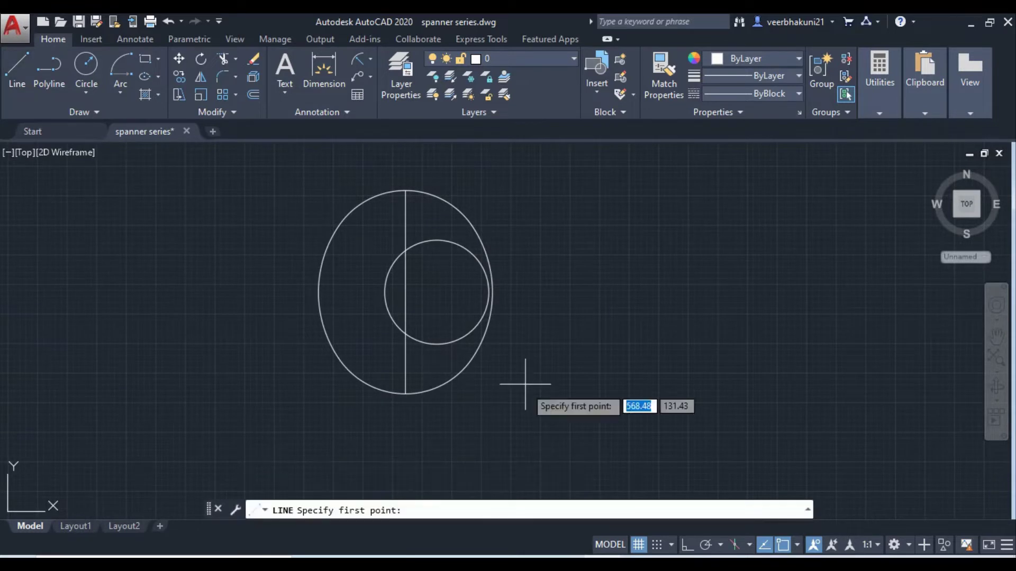
click(406, 292)
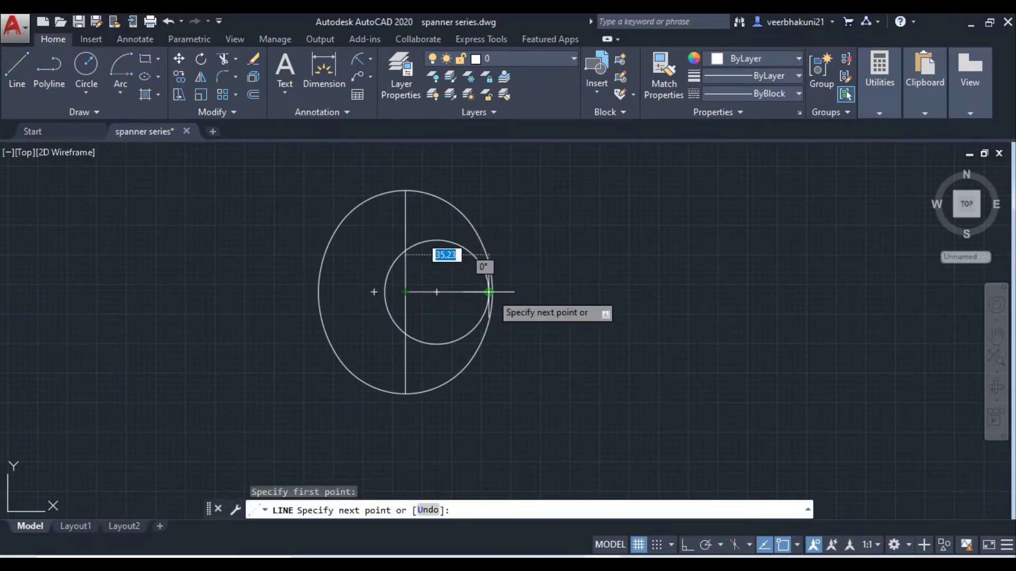
scroll(492, 291, up, 3)
scroll(501, 292, up, 3)
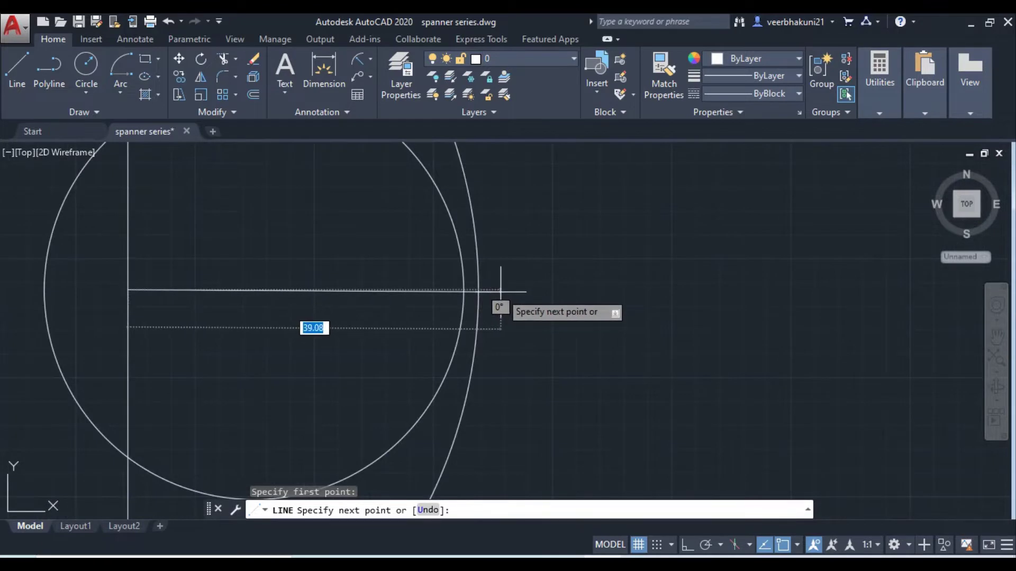
click(501, 292)
scroll(500, 290, down, 3)
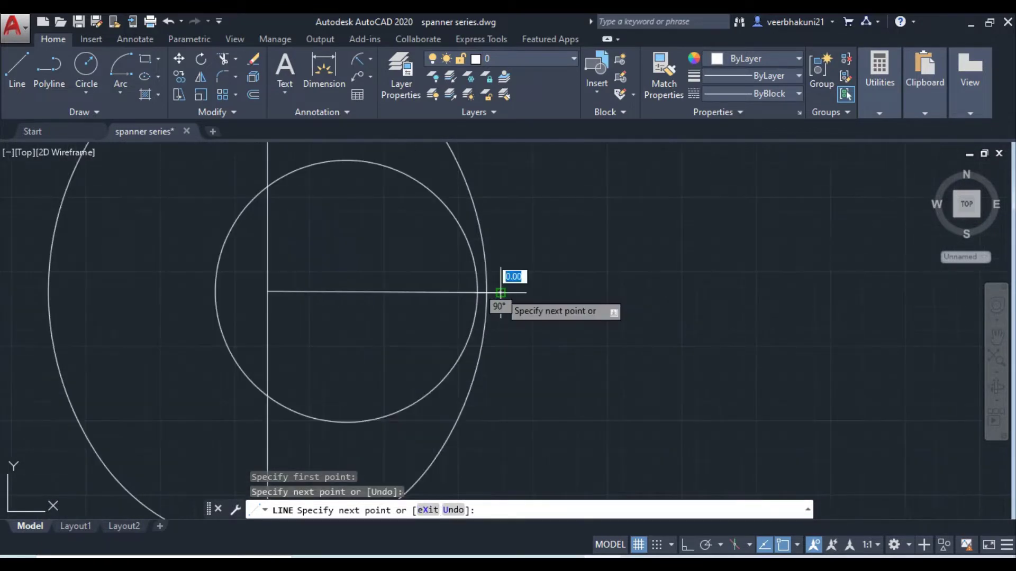
scroll(499, 291, down, 2)
key(Escape)
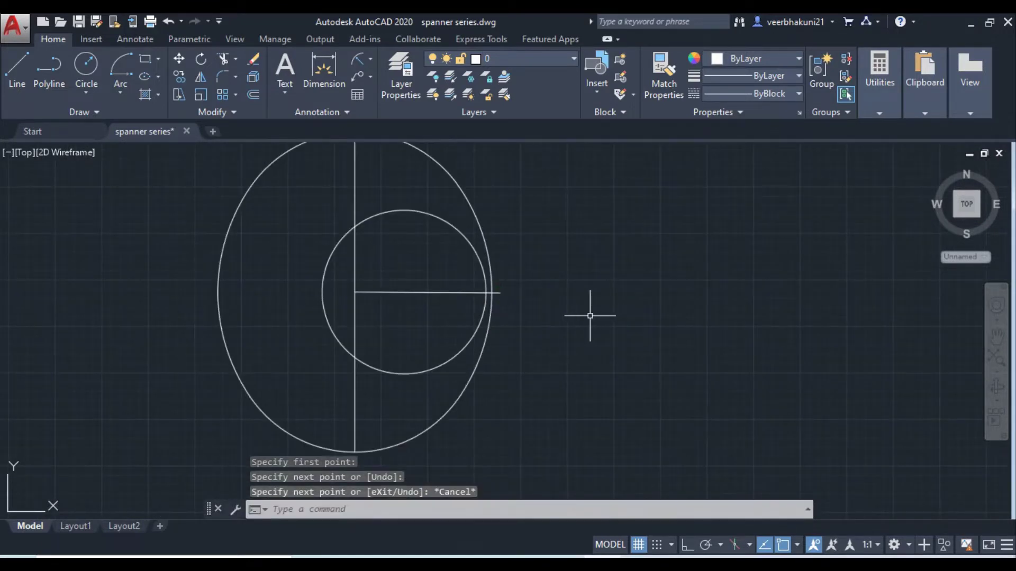
- Offset the horizontal line 19 units both above and below it
text(Off)
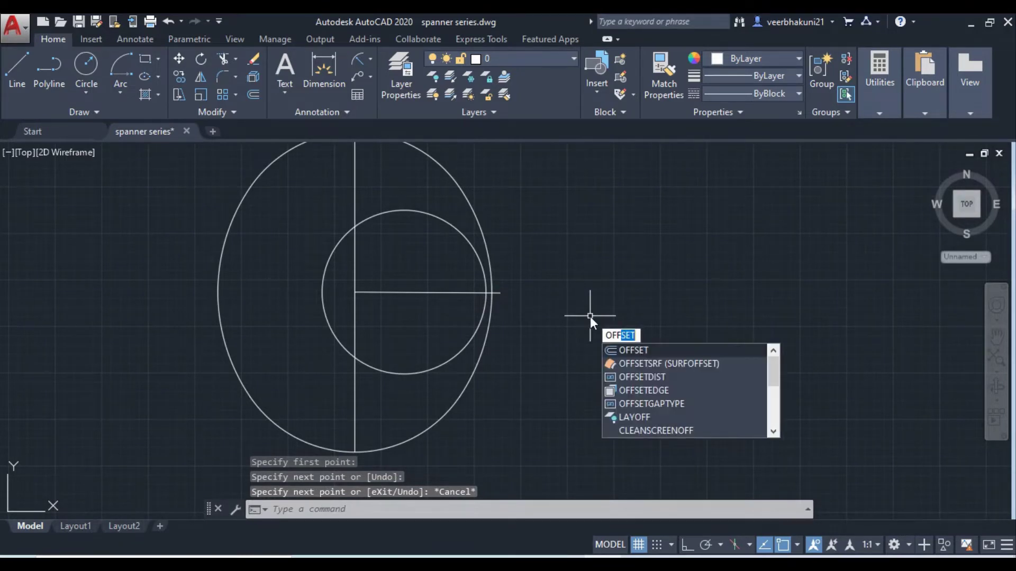
key(Return)
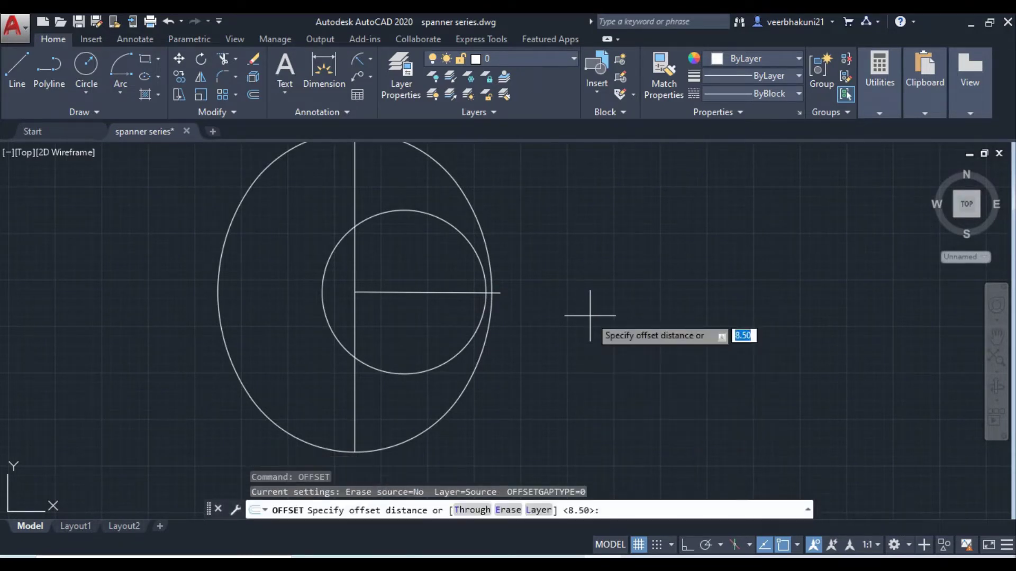
key(alt+Tab)
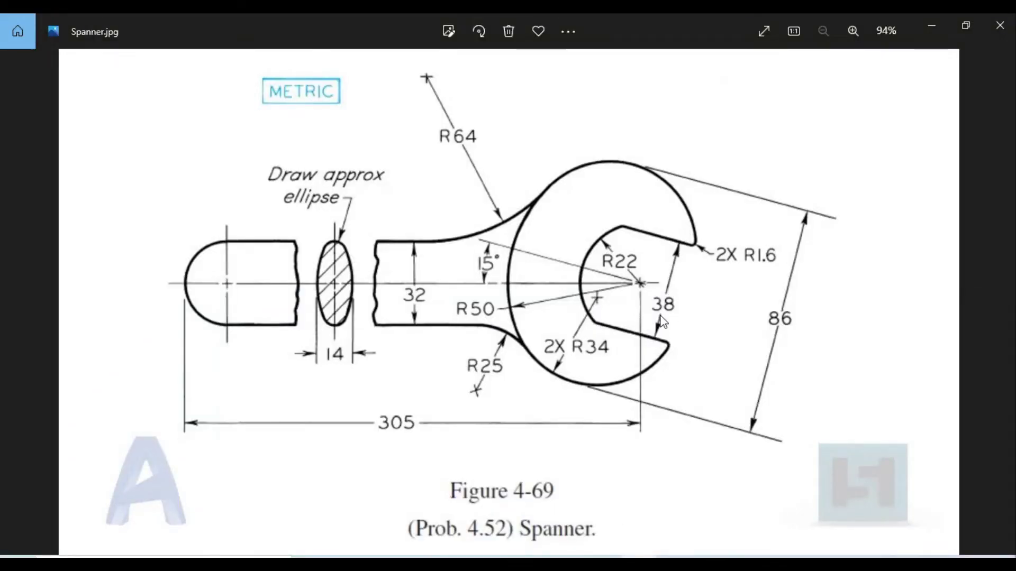
key(alt+Tab)
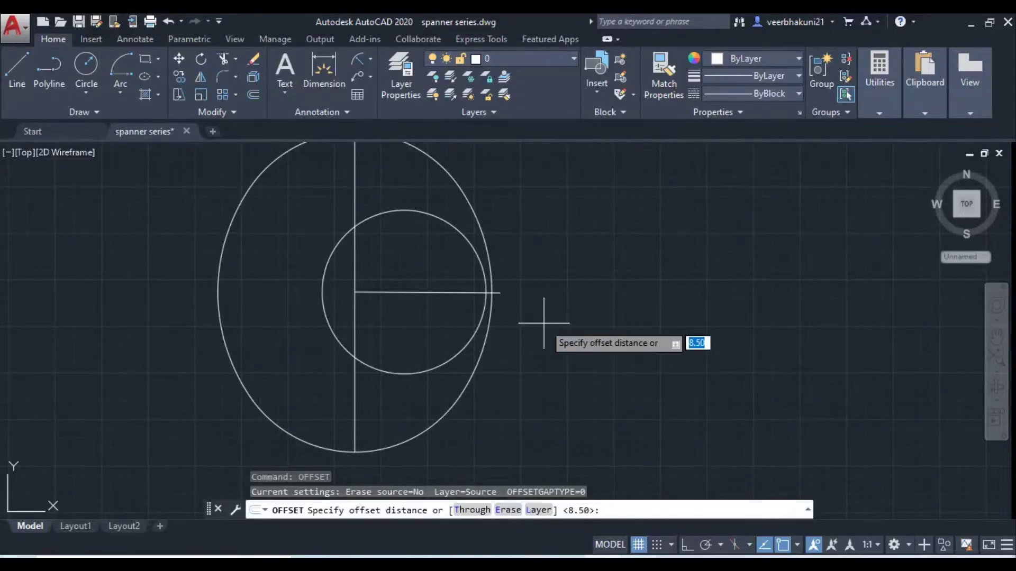
text(19)
key(Return)
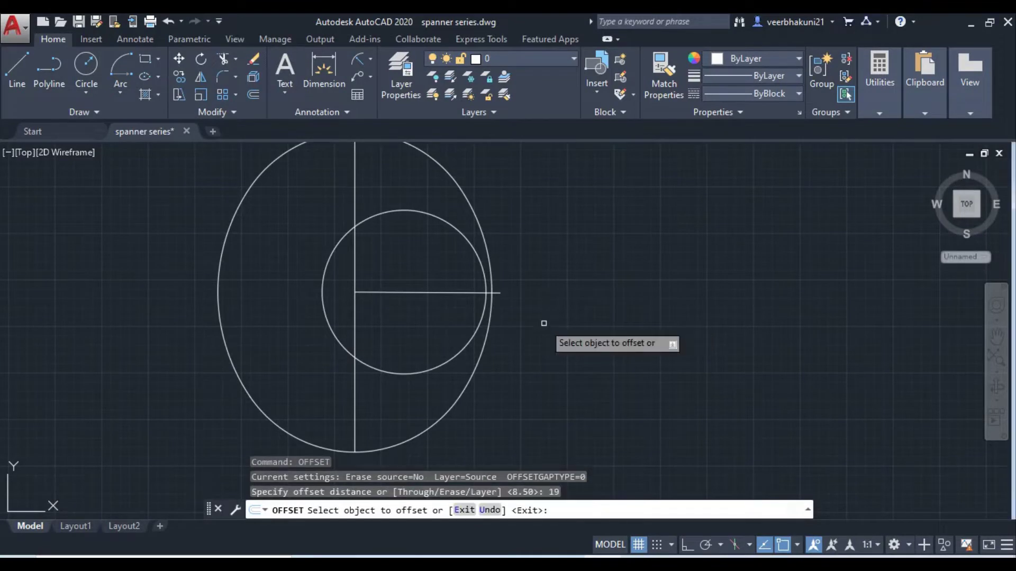
click(408, 292)
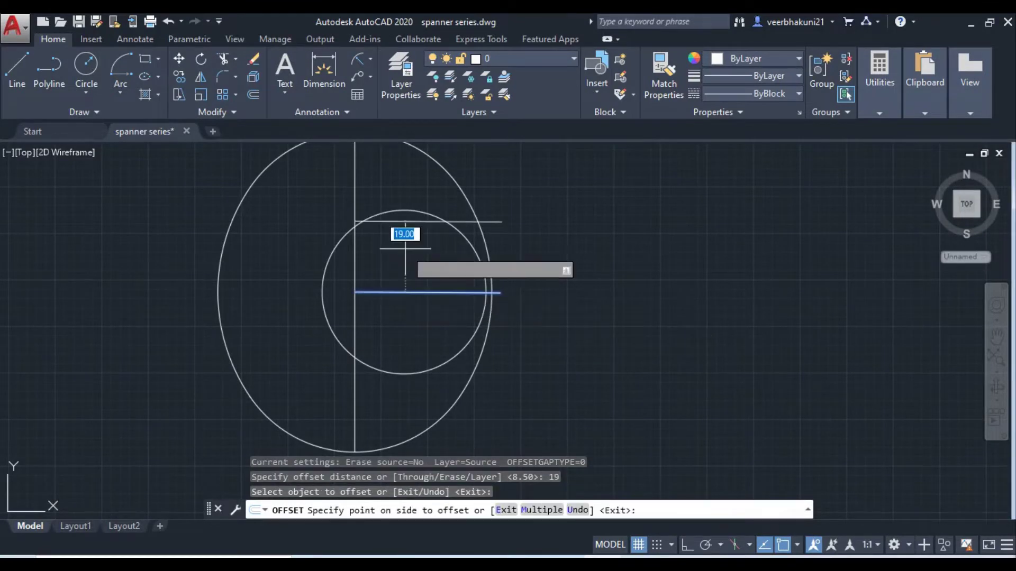
click(404, 232)
click(403, 292)
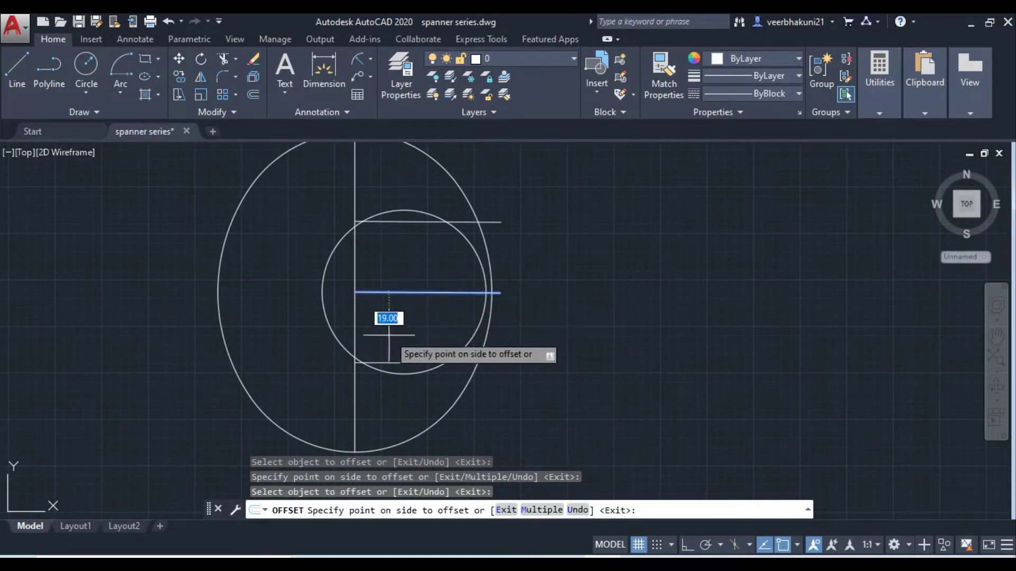
click(391, 347)
key(Escape)
key(Escape)
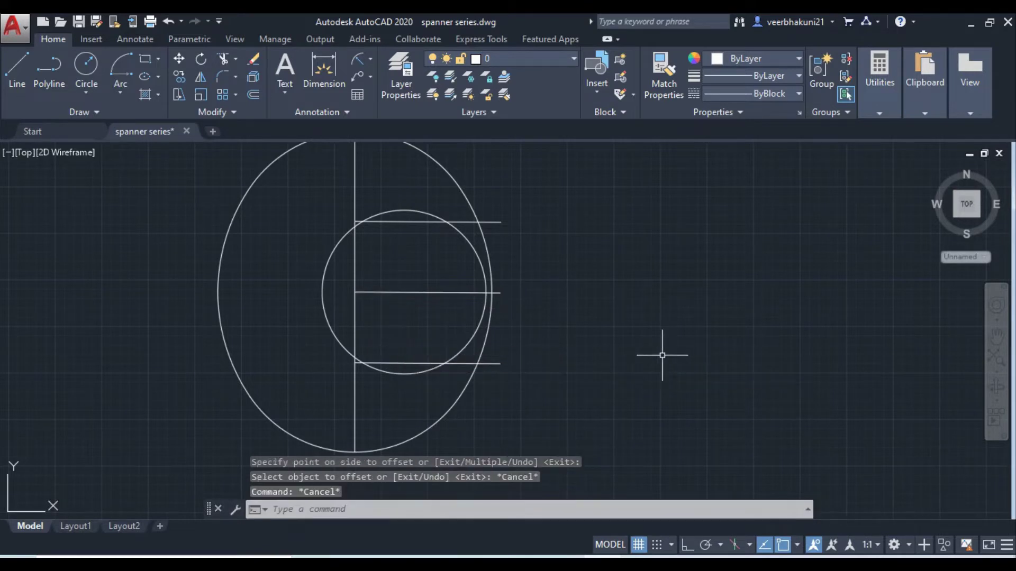
key(Escape)
key(Escape)
- Trim the centre-line stub and the inner circle's upper and right arcs
text(tr)
key(Return)
key(Return)
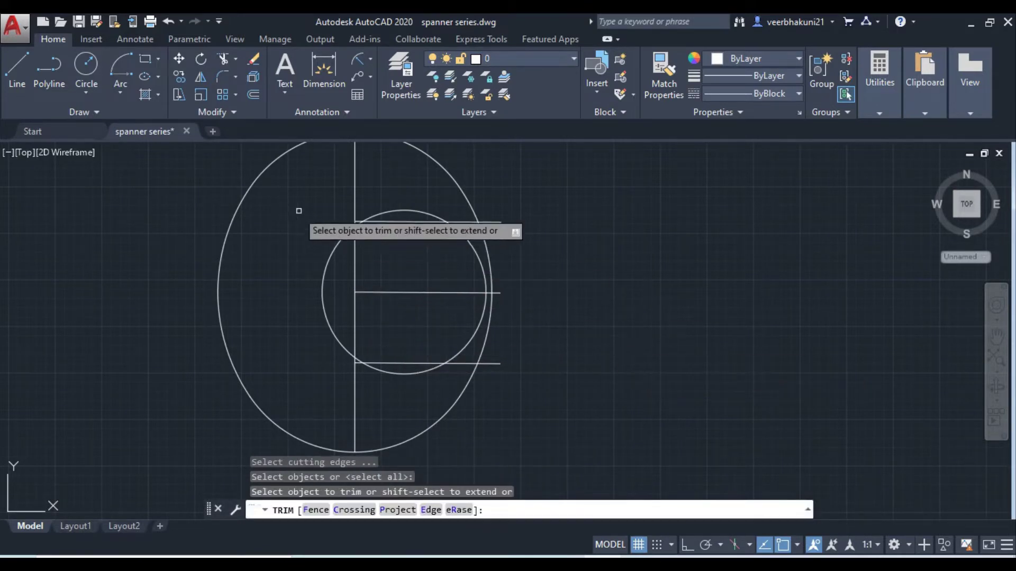
scroll(299, 210, up, 4)
click(442, 238)
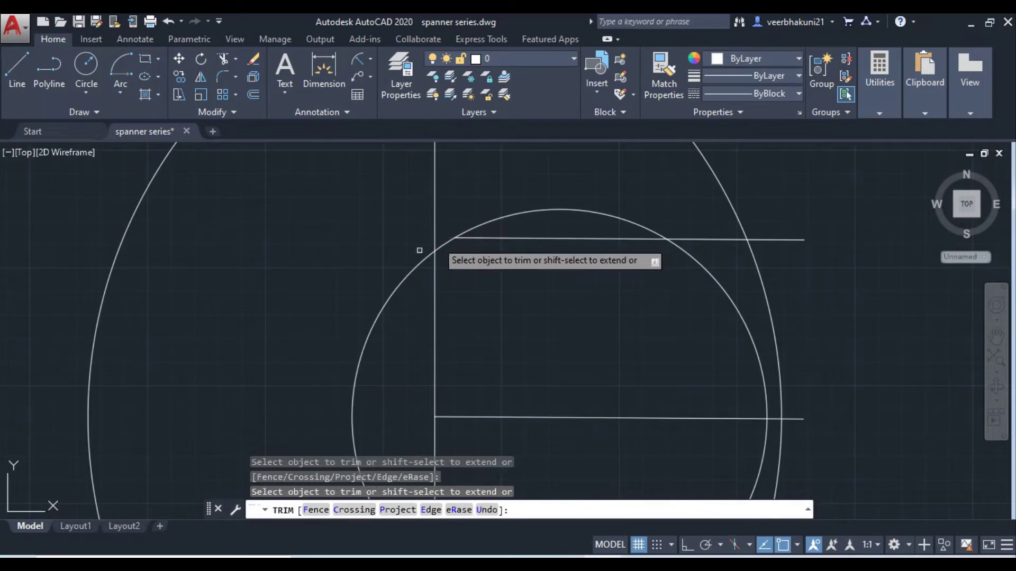
scroll(341, 245, down, 1)
scroll(445, 222, up, 2)
scroll(392, 237, up, 1)
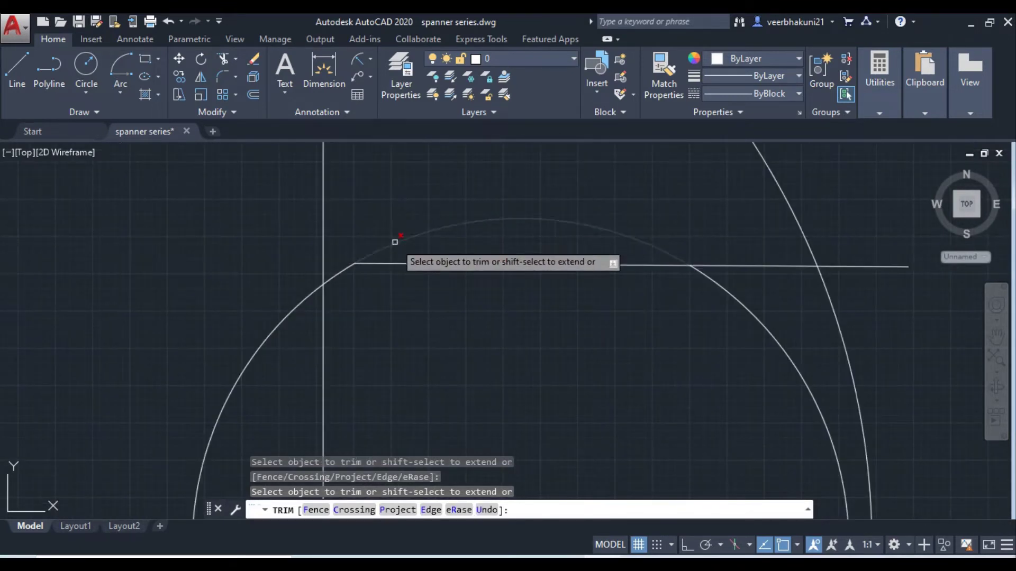
click(394, 237)
scroll(381, 220, down, 2)
click(541, 273)
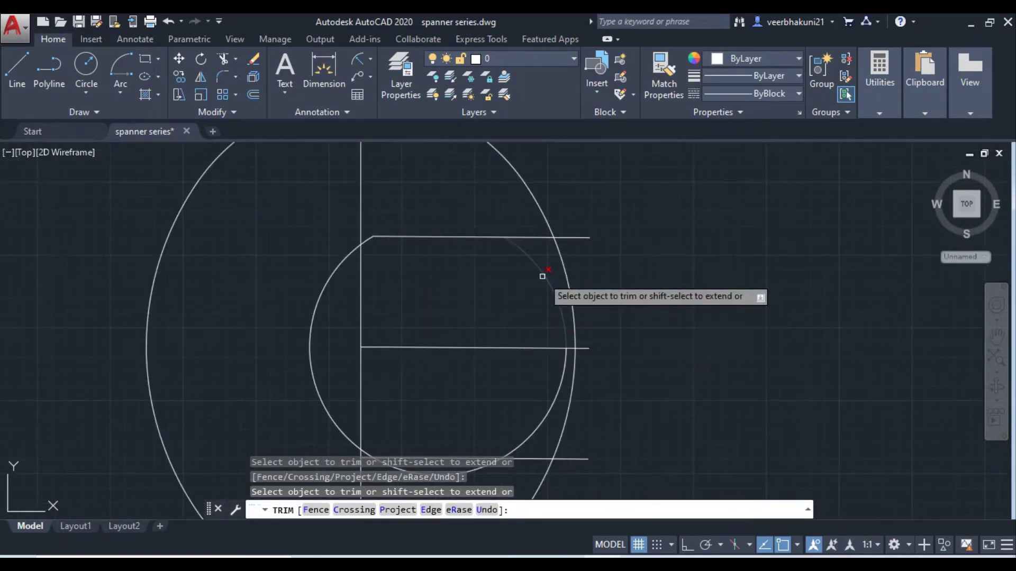
- Trim the lower arc segment and the top line's stub beyond the outer curve
scroll(539, 274, down, 2)
scroll(424, 253, up, 5)
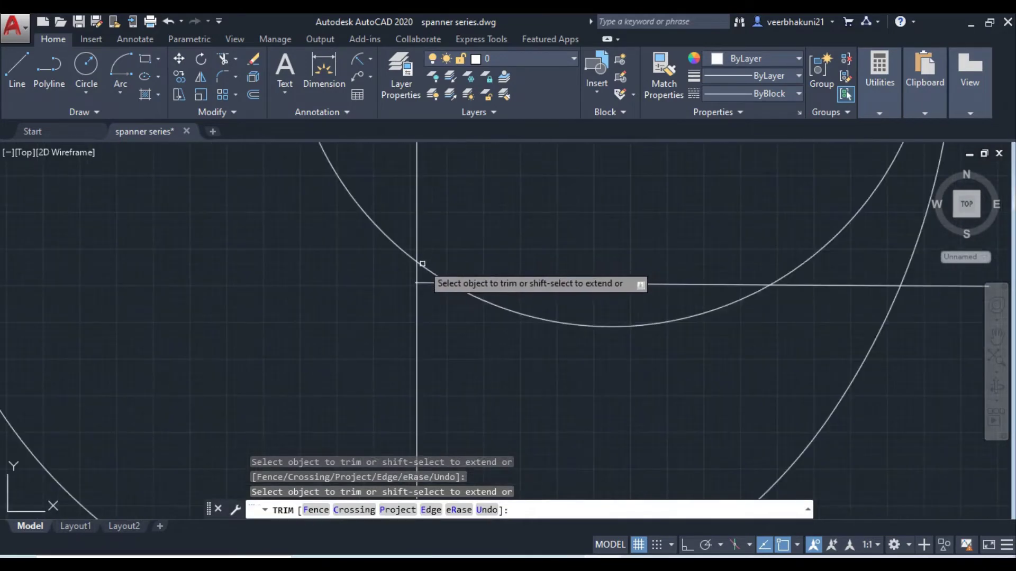
scroll(421, 264, up, 3)
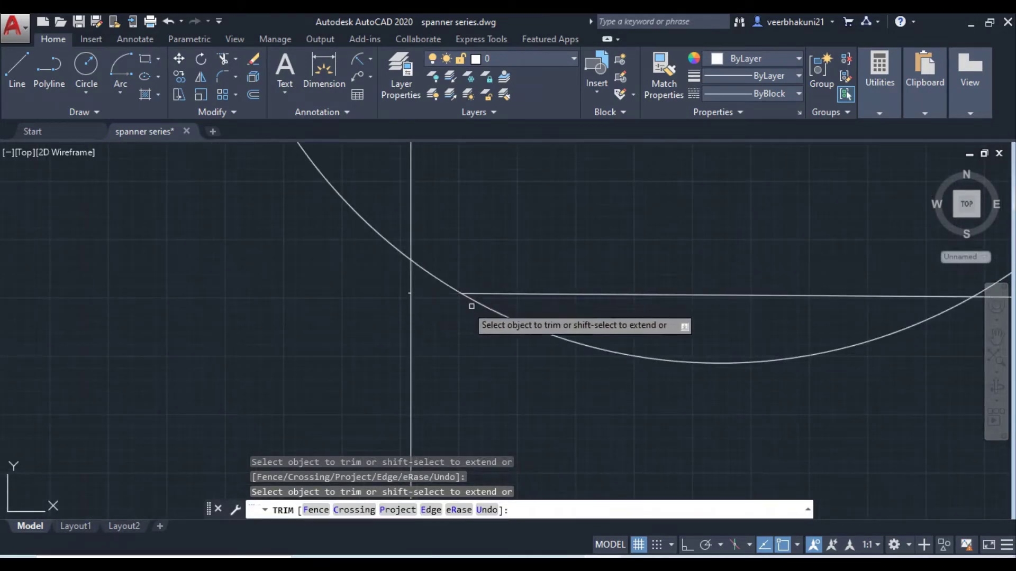
click(493, 308)
scroll(381, 312, down, 3)
scroll(397, 319, down, 2)
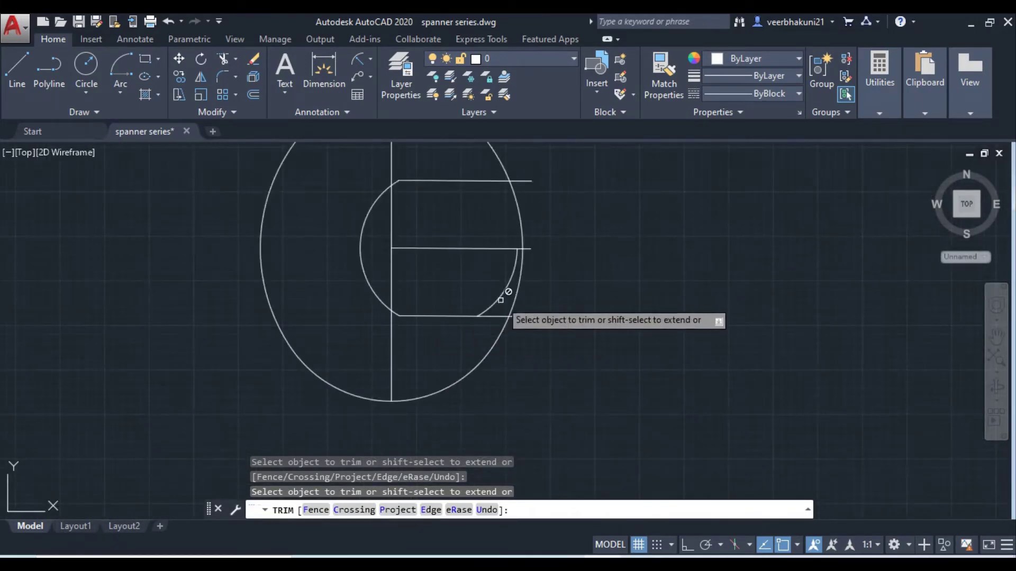
click(526, 181)
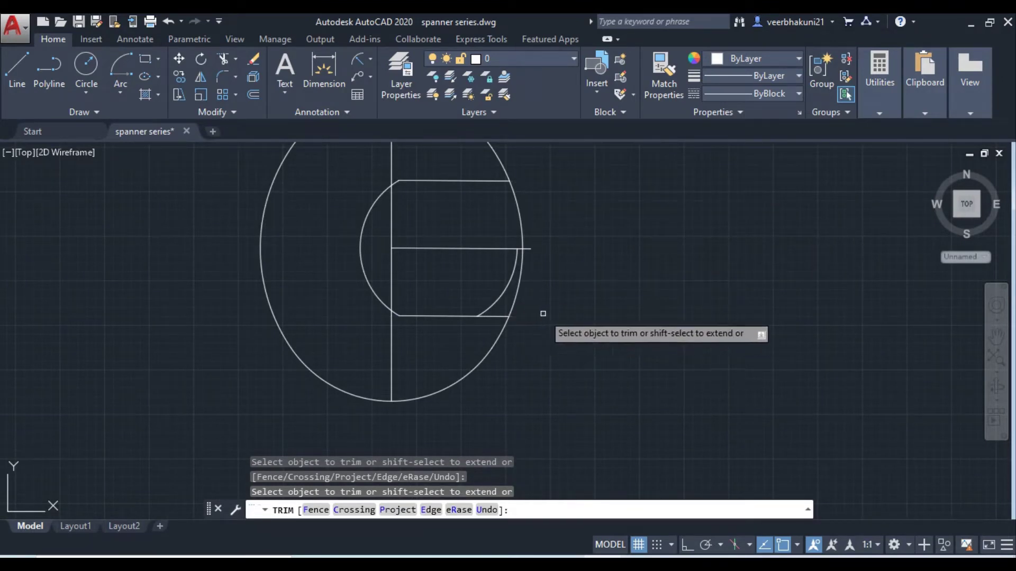
key(Escape)
key(Escape)
key(Escape)
key(Escape)
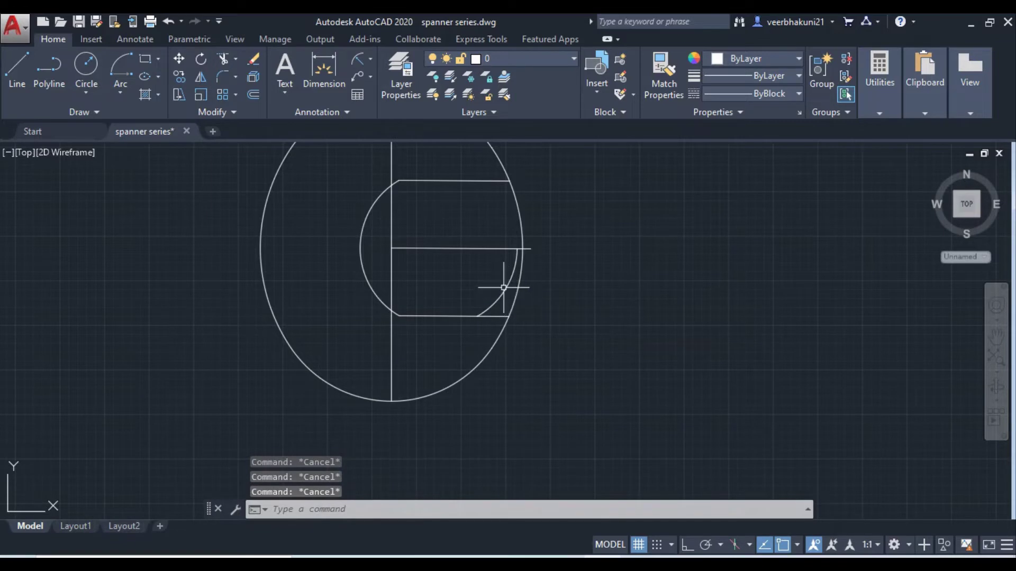
- Delete the leftover inner arc and the middle horizontal line
click(504, 289)
key(Delete)
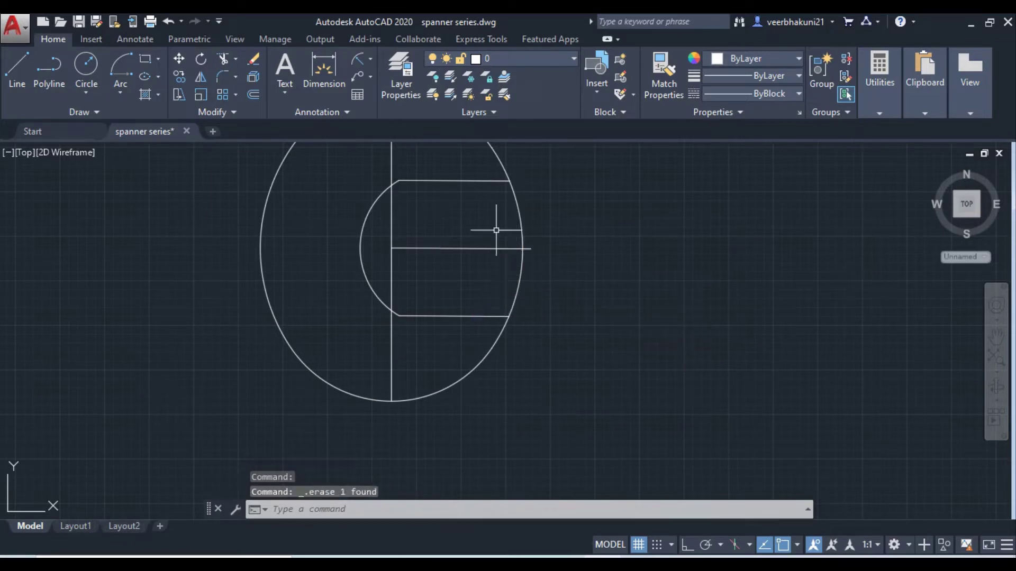
click(494, 248)
key(Delete)
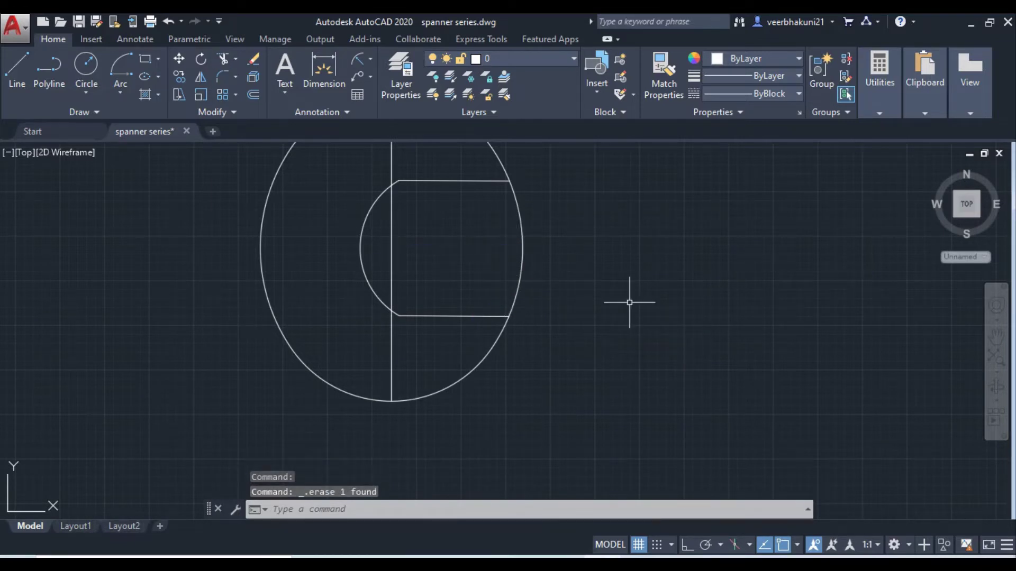
- Rotate all spanner head geometry by -15 degrees about the inner arc's centre
scroll(601, 315, down, 2)
scroll(601, 314, down, 1)
scroll(540, 316, down, 1)
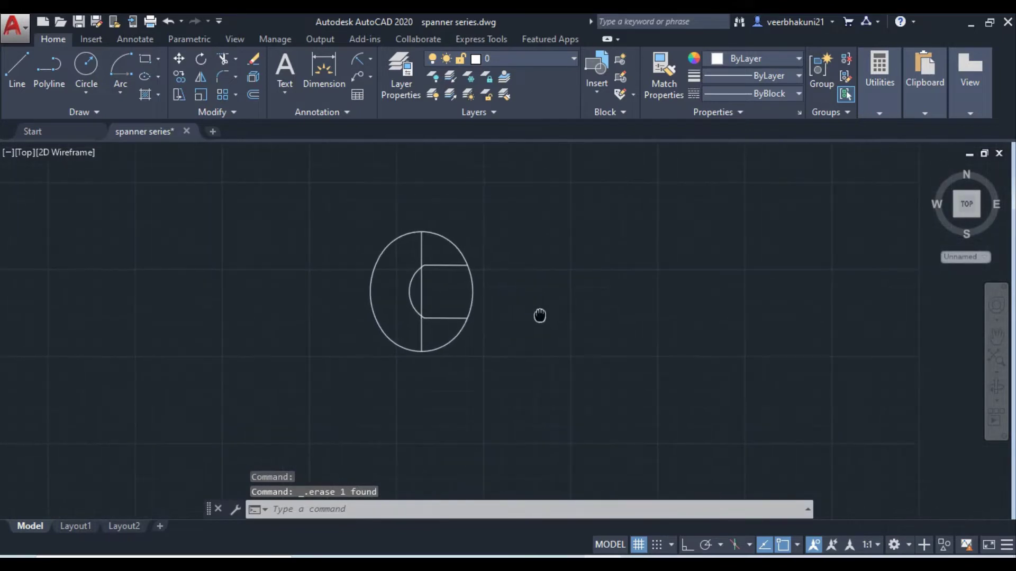
click(317, 210)
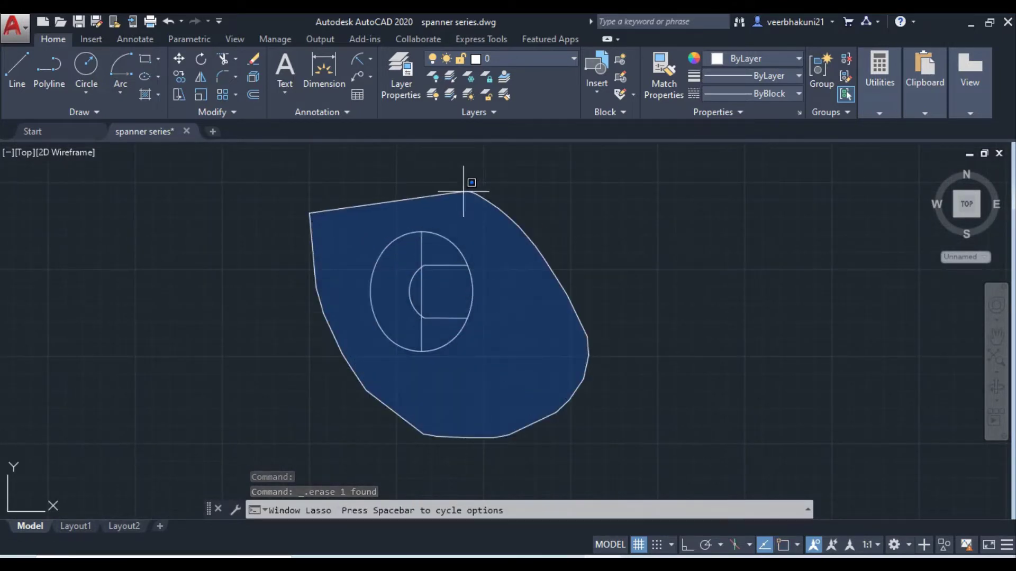
drag(310, 218, 465, 183)
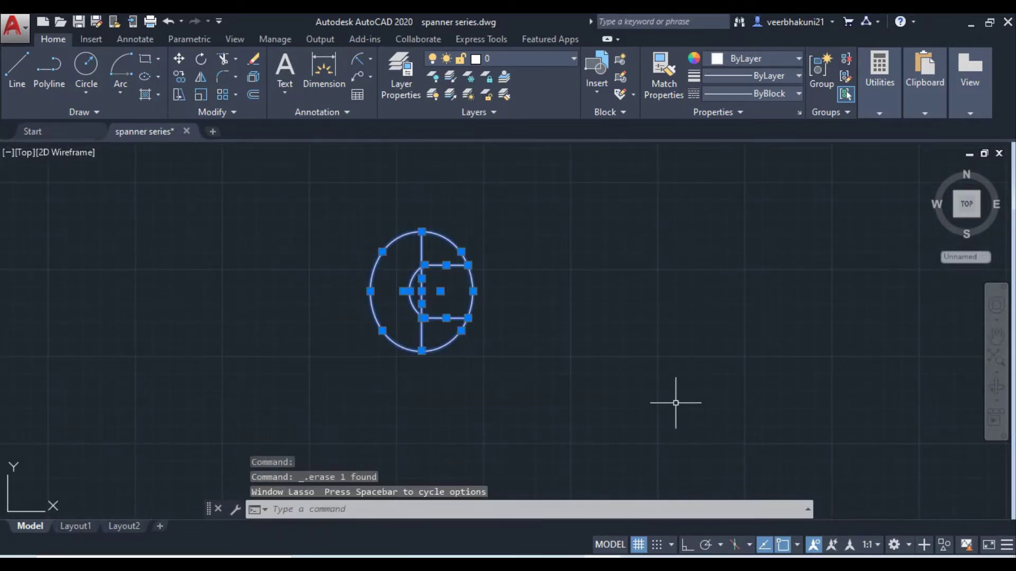
text(ROTATE)
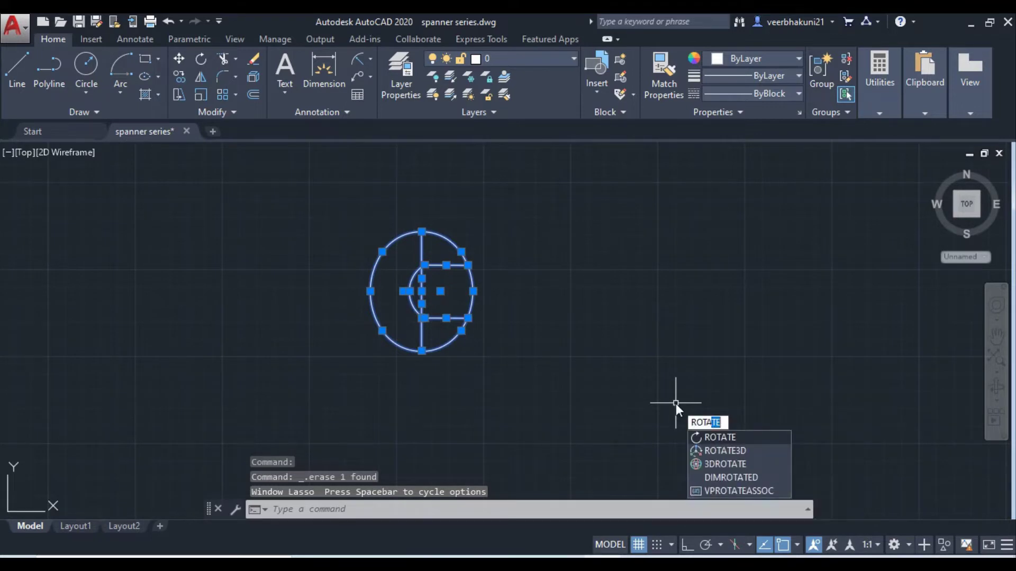
key(Return)
scroll(420, 286, up, 4)
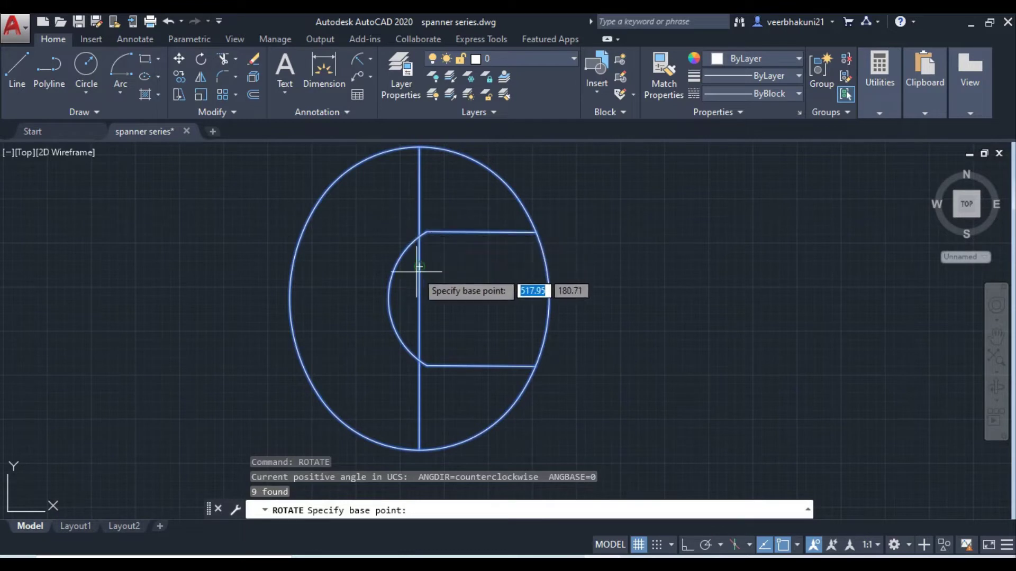
click(420, 298)
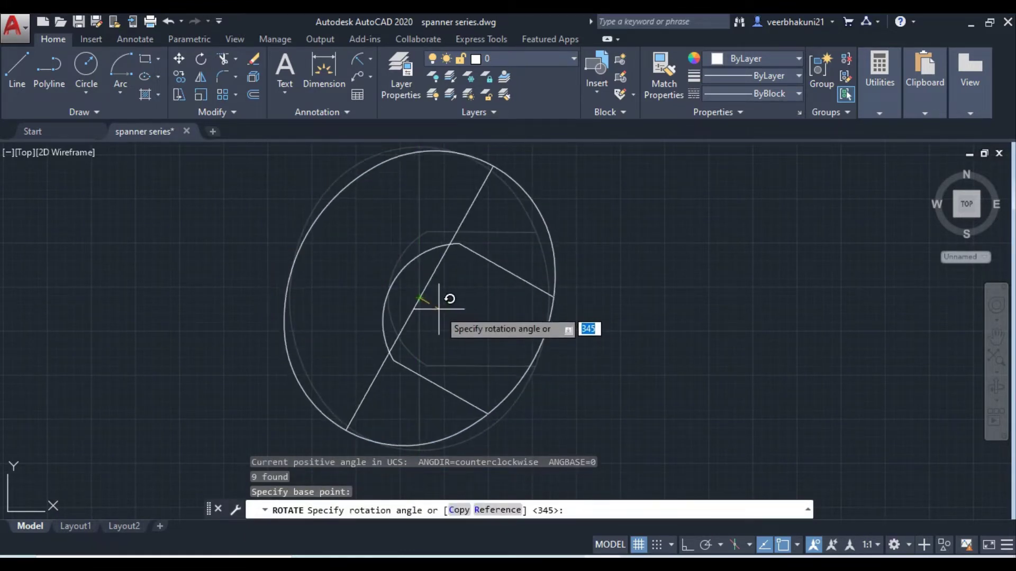
text(-15)
key(Return)
- Compare the tilted head with the reference image and recentre the drawing
key(alt+Tab)
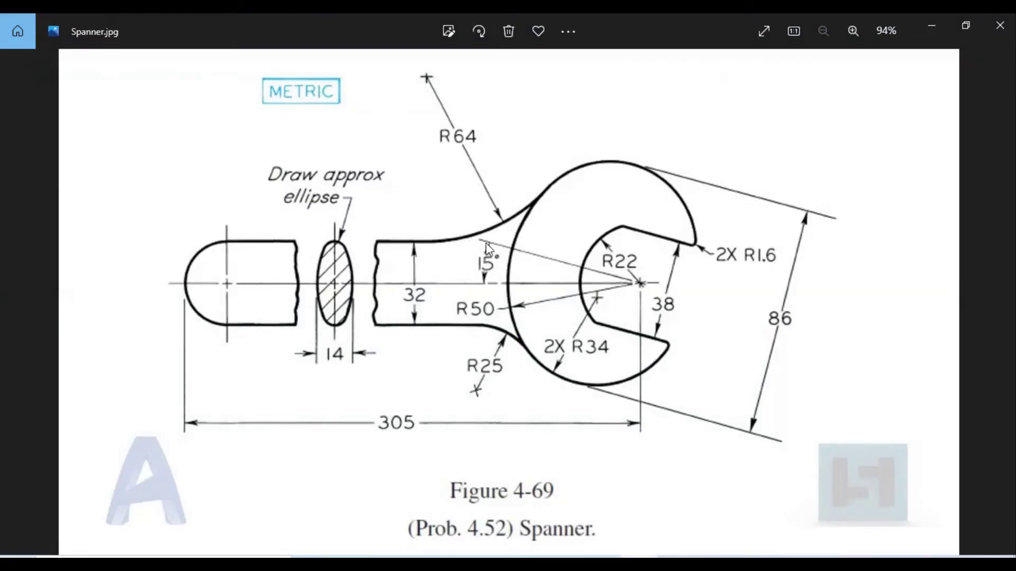
key(alt+Tab)
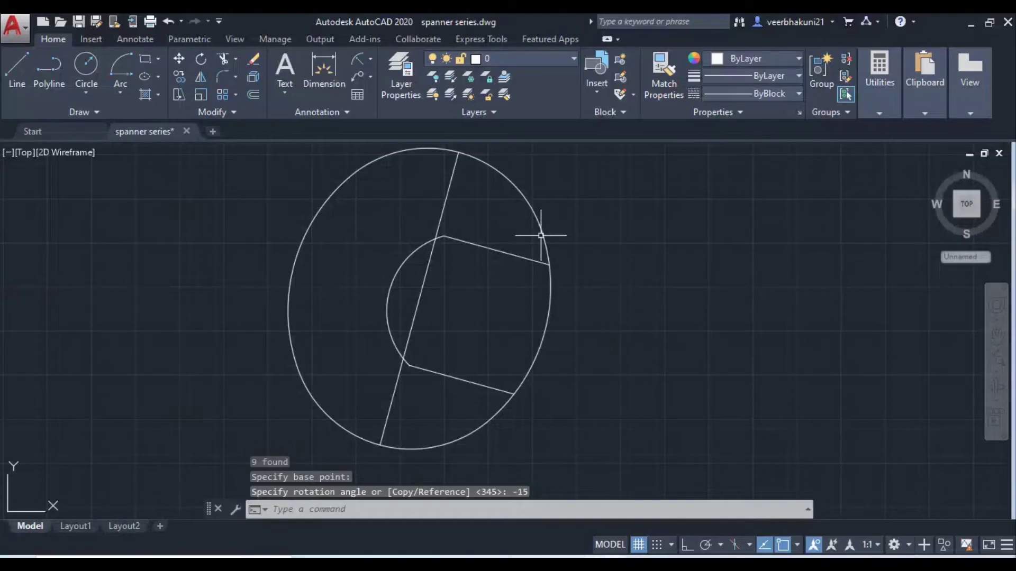
scroll(510, 284, down, 2)
middle_drag(483, 306, 580, 357)
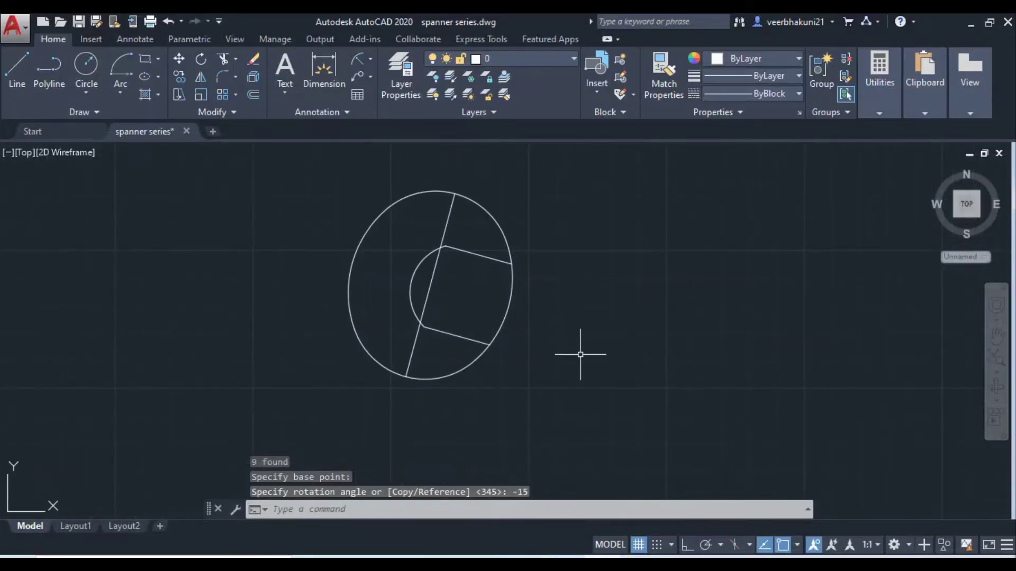
scroll(580, 355, down, 3)
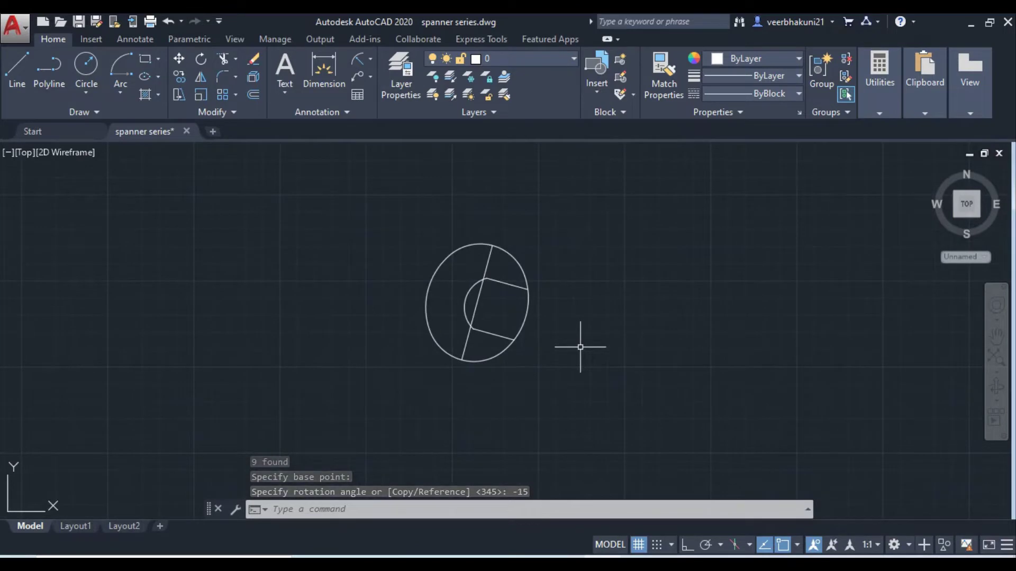
- Trim the right outline arc between the jaw lines to open the jaw
text(trim)
key(Return)
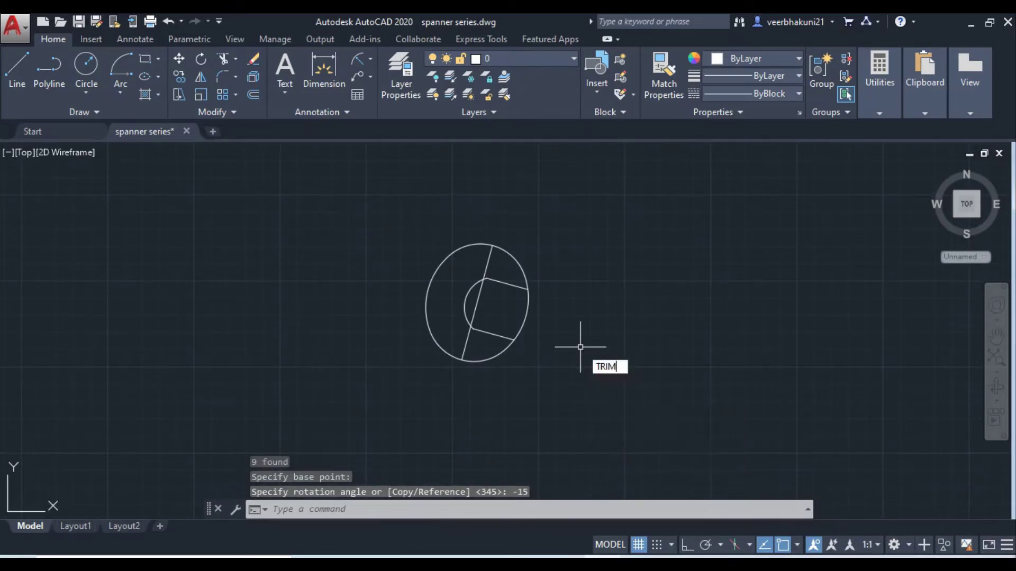
click(526, 313)
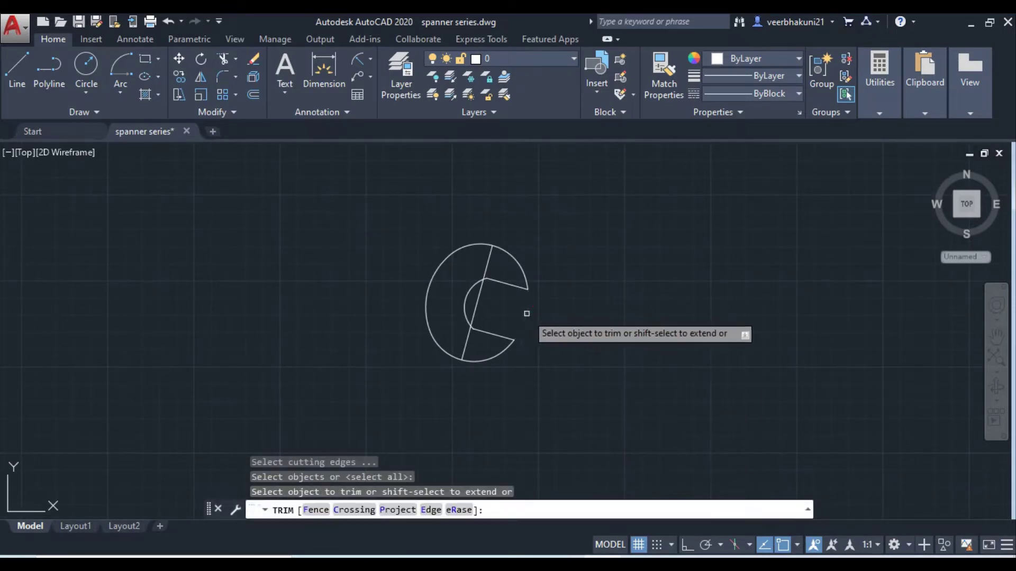
scroll(586, 334, up, 2)
key(Escape)
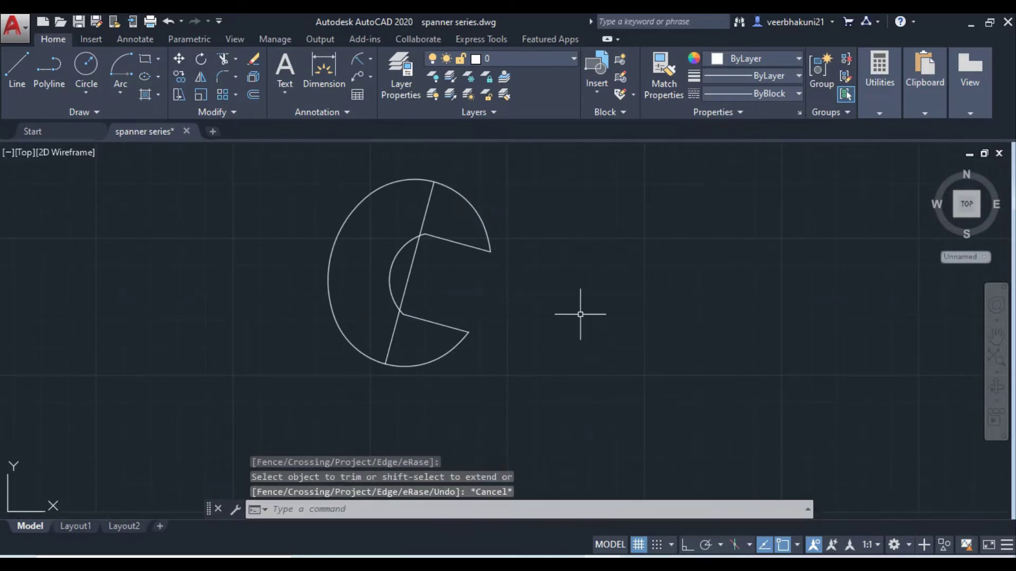
key(Escape)
key(Escape)
text(fi)
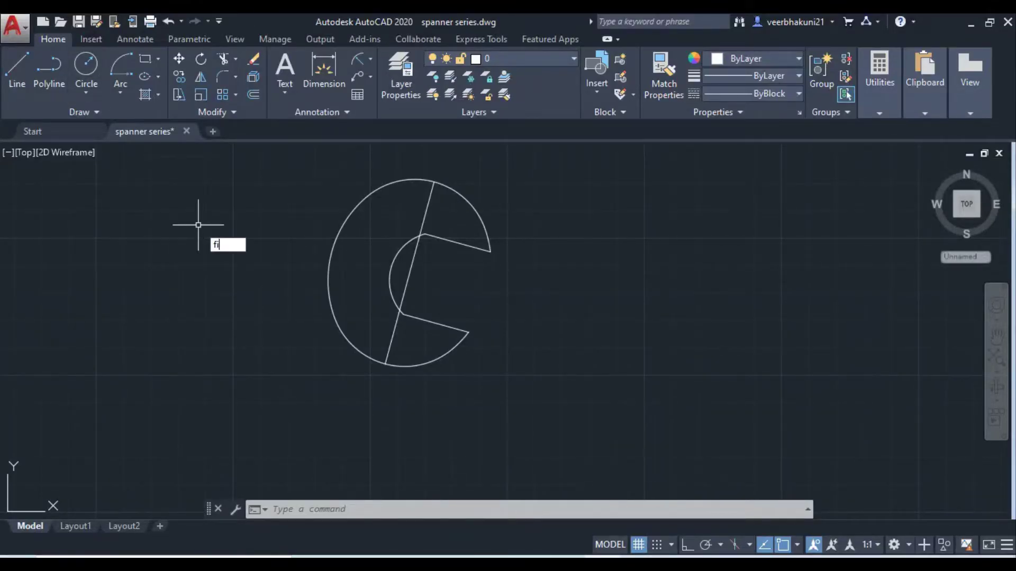
- Fillet the upper jaw line to the outer arc with radius 1.6
text(ll)
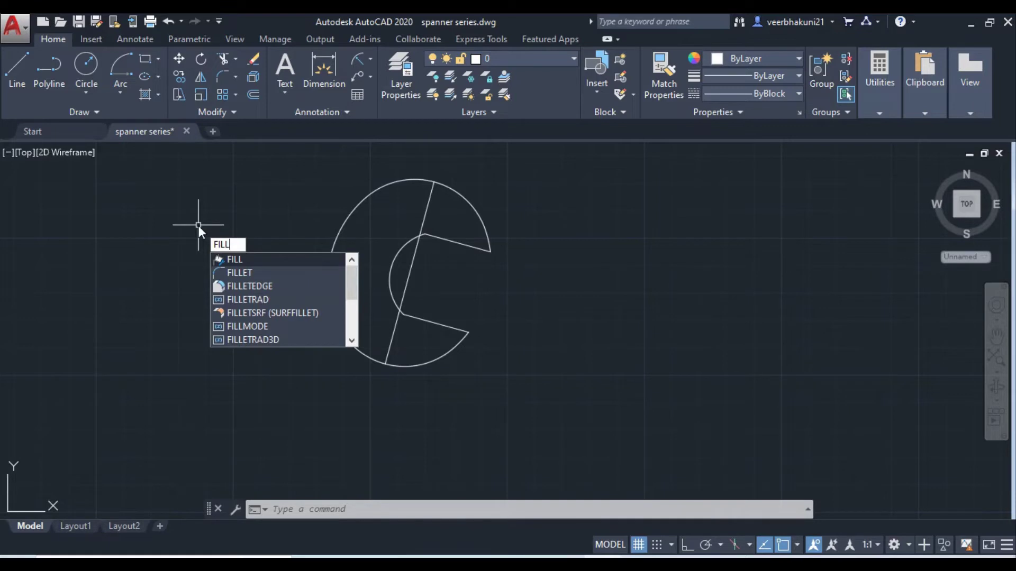
key(Down)
key(Return)
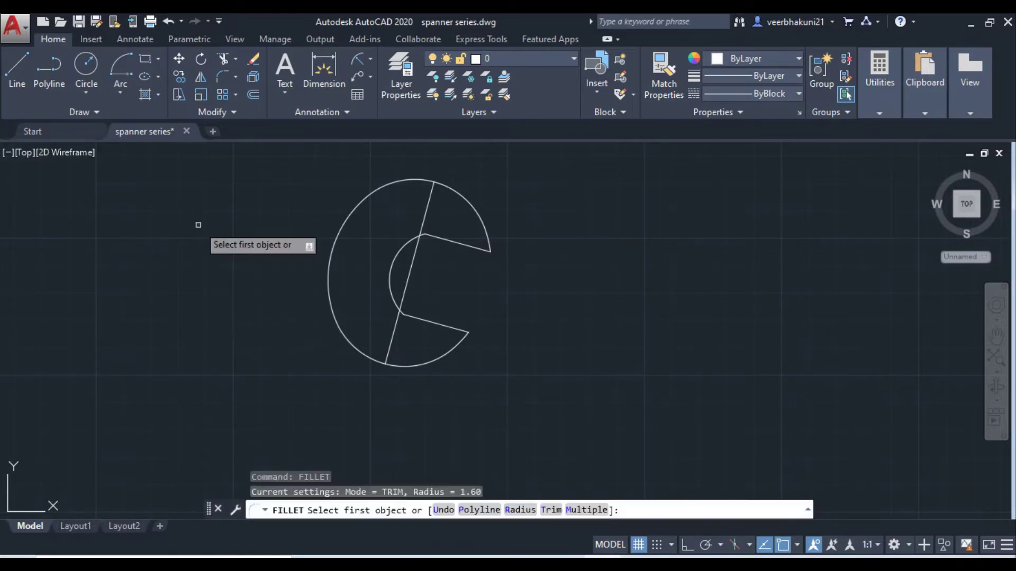
click(474, 247)
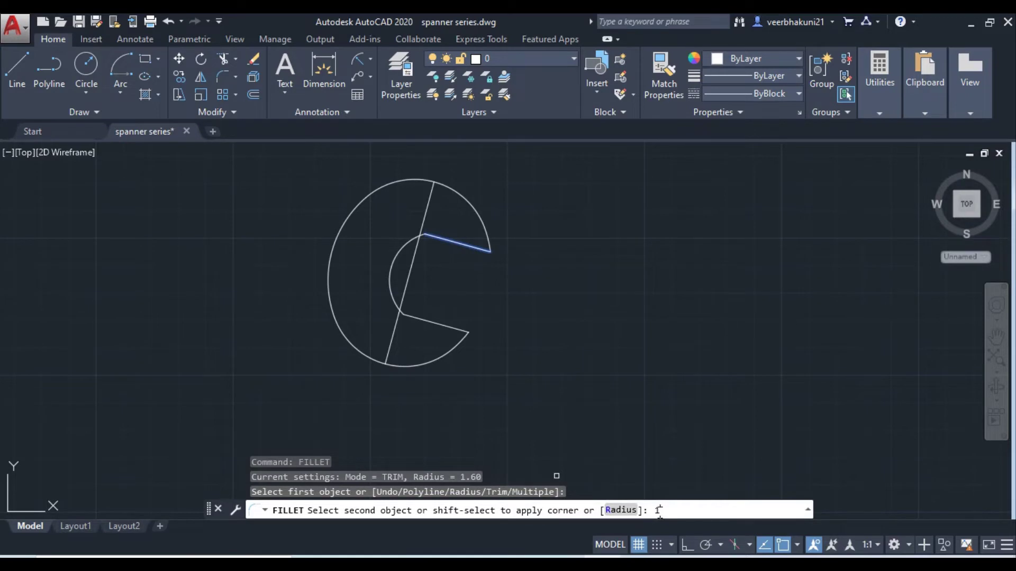
text(1.6)
key(Return)
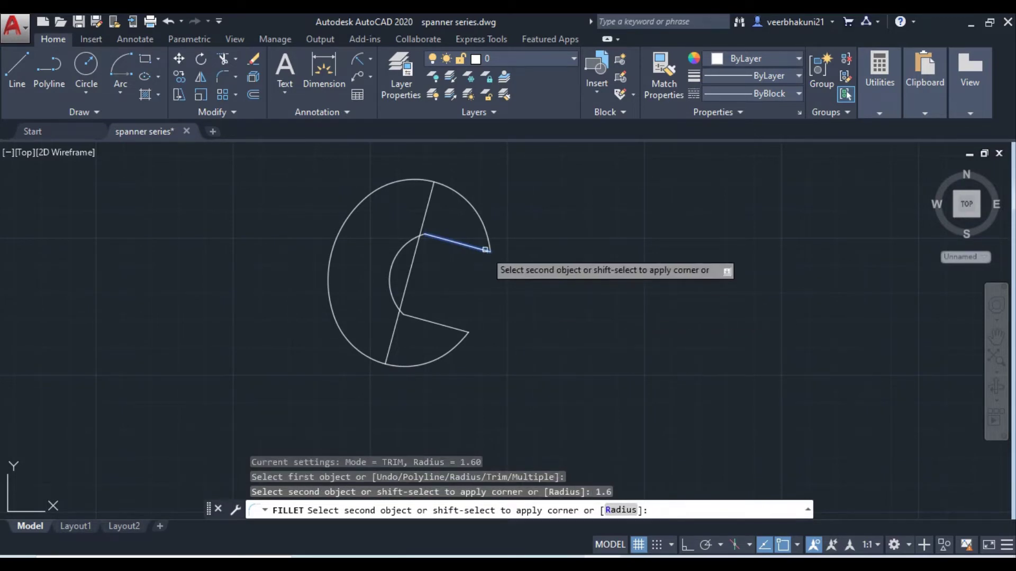
click(483, 228)
key(Return)
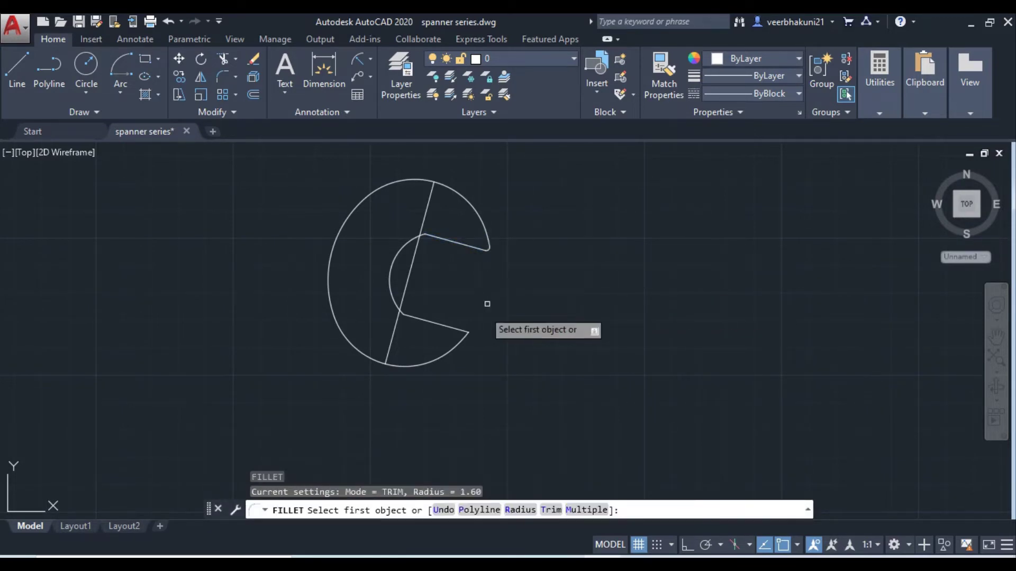
click(455, 343)
key(Escape)
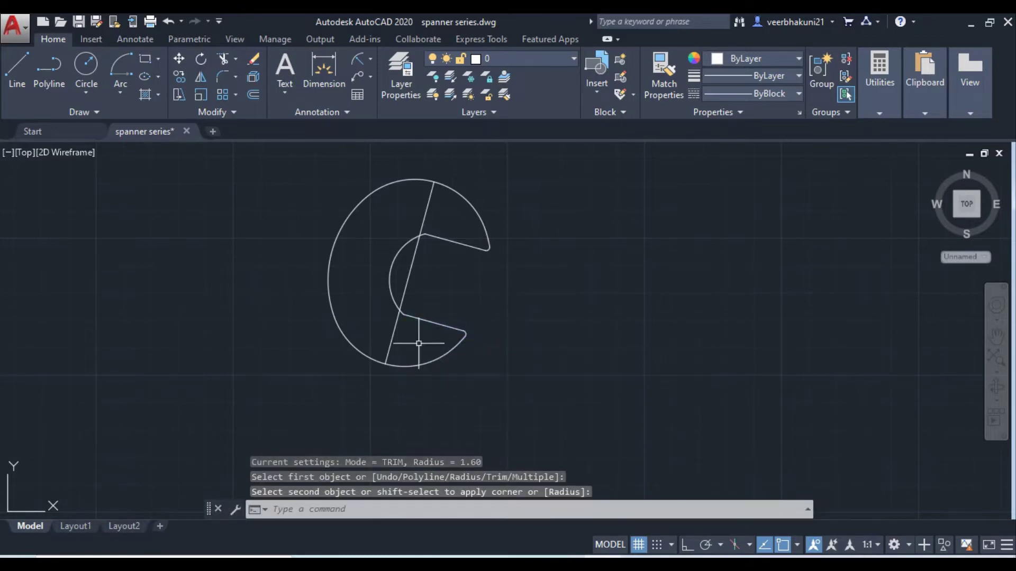
- Reposition the drawing and bring up the spanner reference image
middle_drag(456, 295, 464, 306)
key(Escape)
key(Escape)
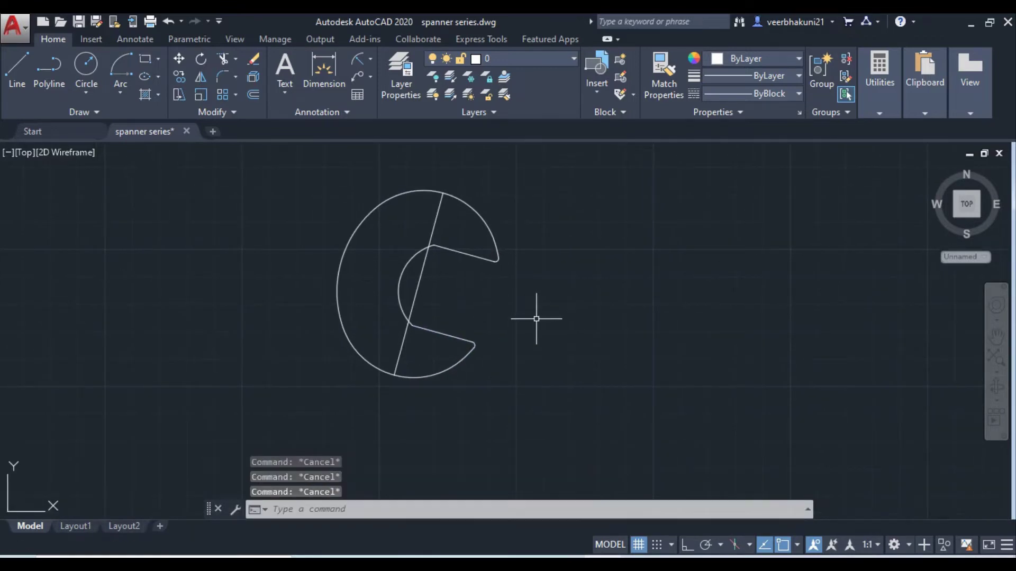
middle_drag(551, 346, 551, 333)
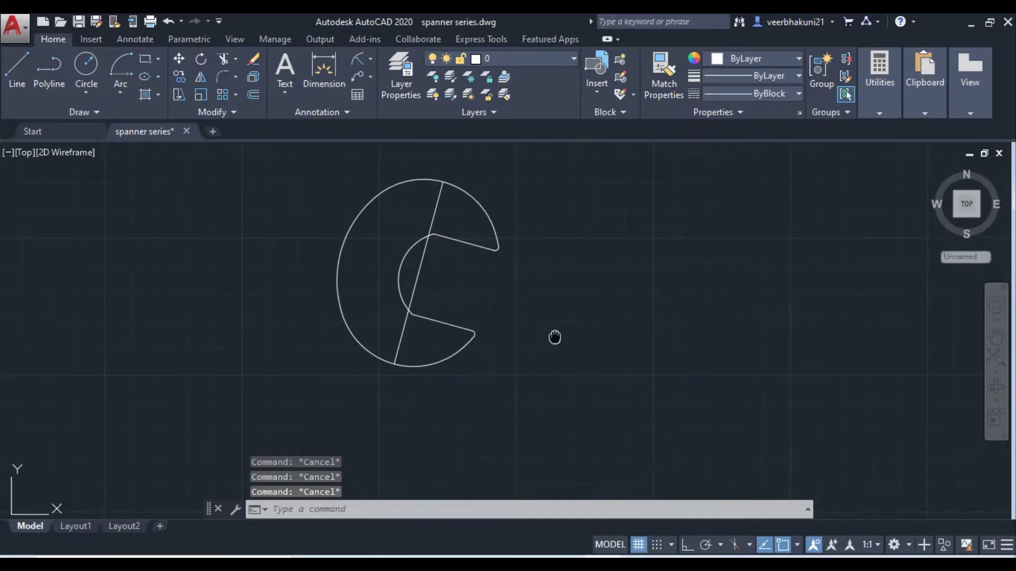
key(alt+Tab)
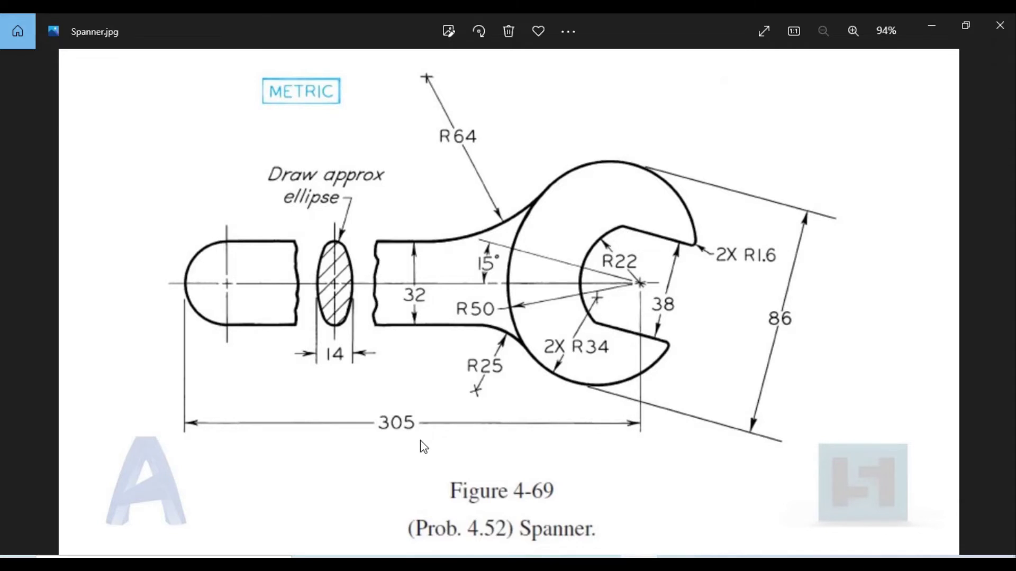
- Draw a 289-unit line at 180° from the jaw's inner arc as the handle centre line
key(alt+Tab)
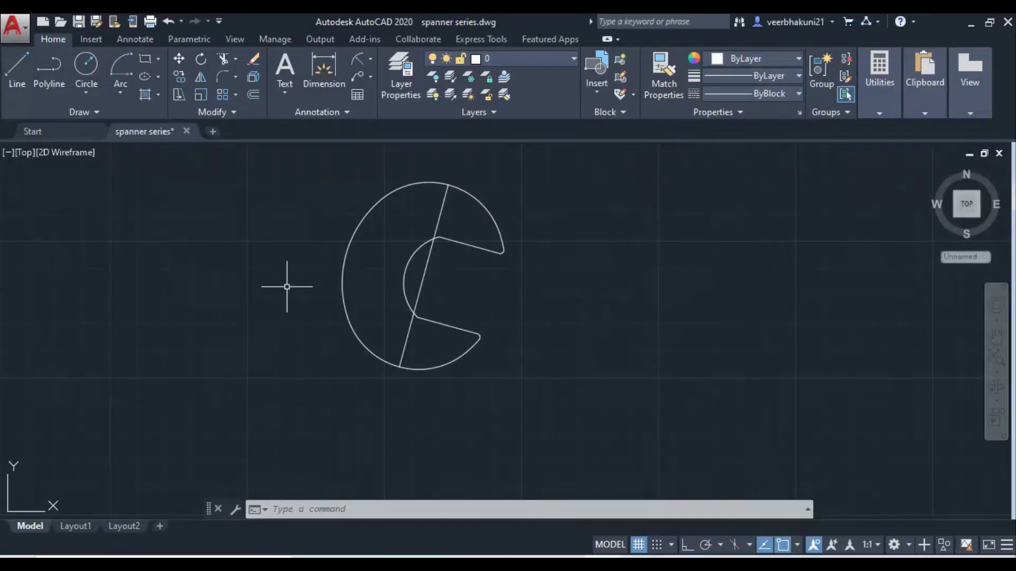
key(l)
key(Return)
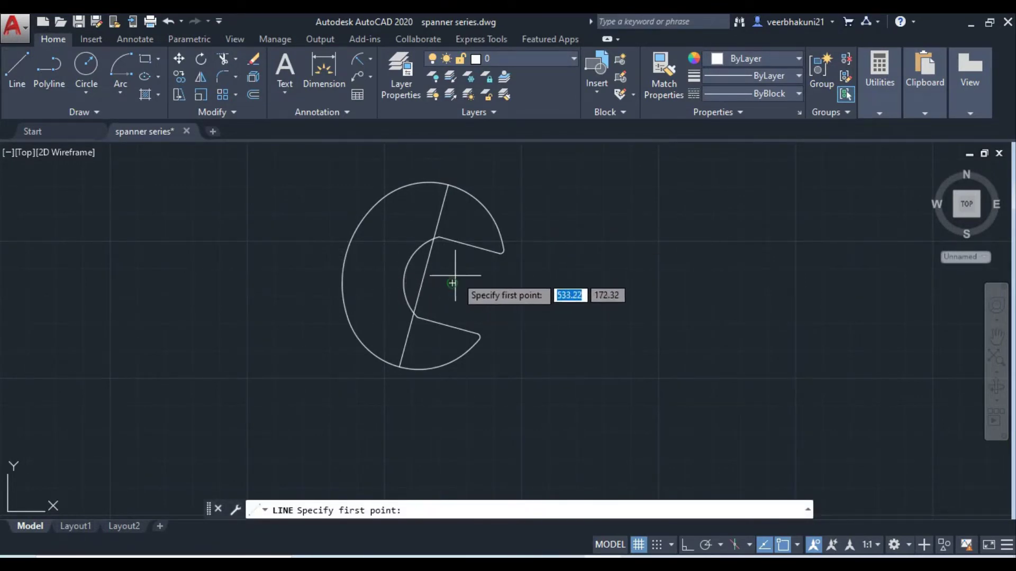
click(451, 279)
scroll(674, 290, down, 2)
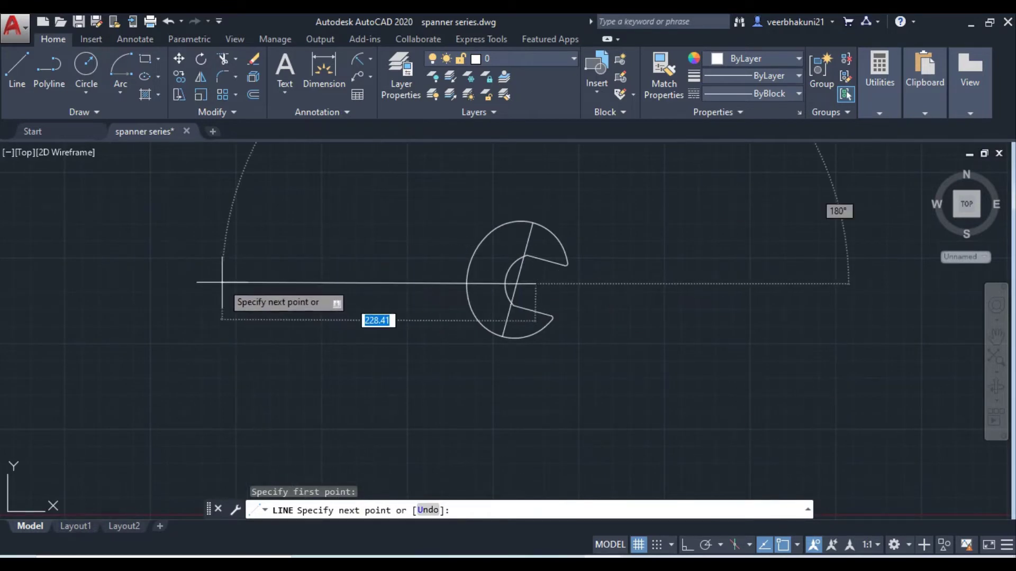
text(2)
text(89)
key(Tab)
key(Return)
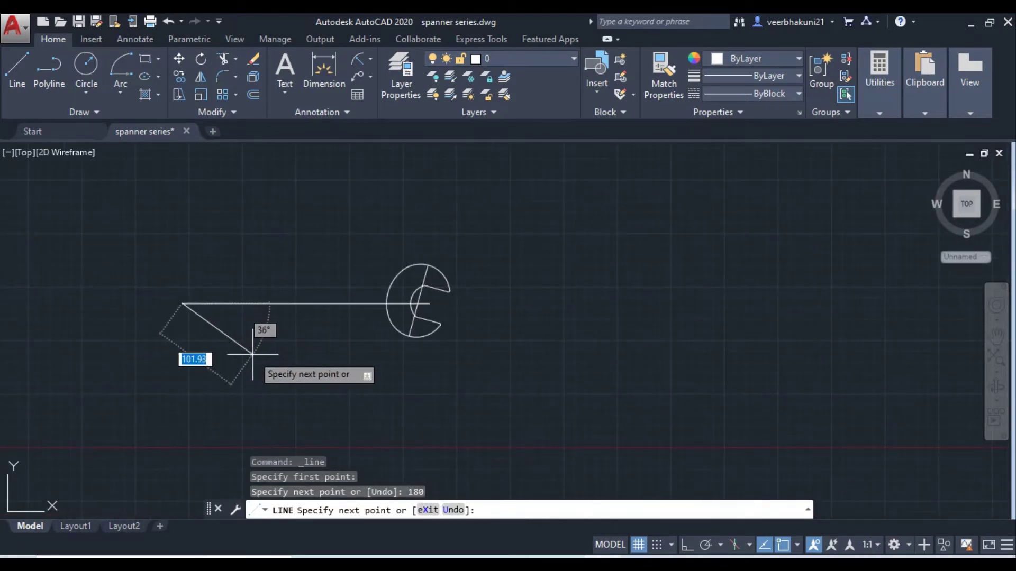
key(Escape)
scroll(236, 338, down, 2)
middle_drag(249, 351, 286, 367)
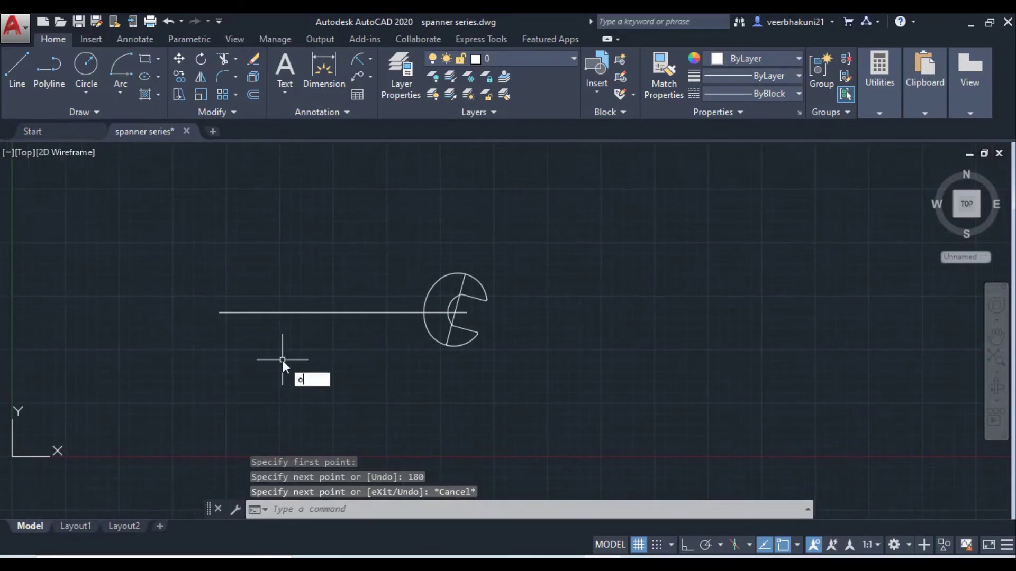
text(ff)
key(Return)
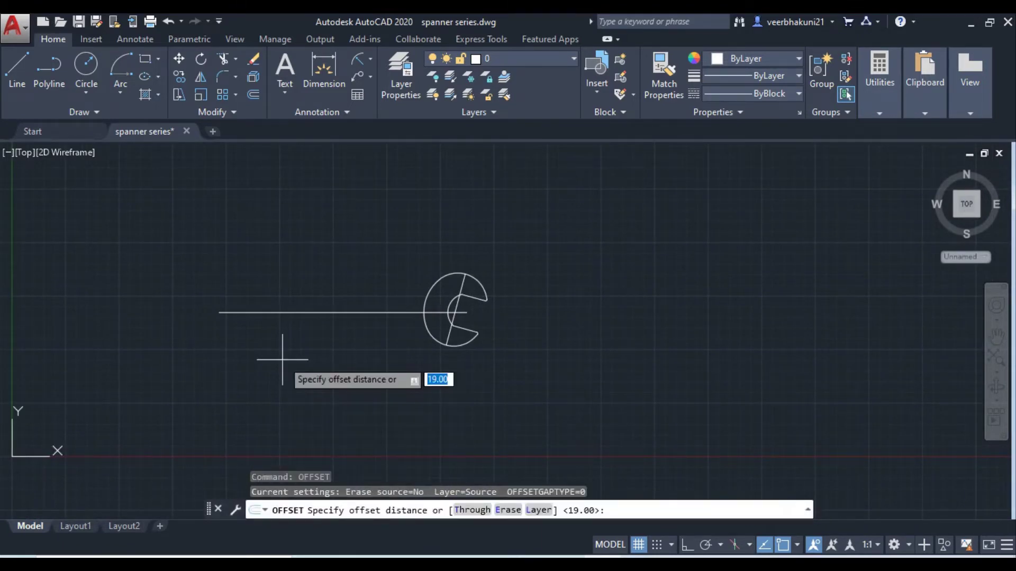
- Offset the handle centre line 16 units above and below, giving a 32-wide handle
key(alt+Tab)
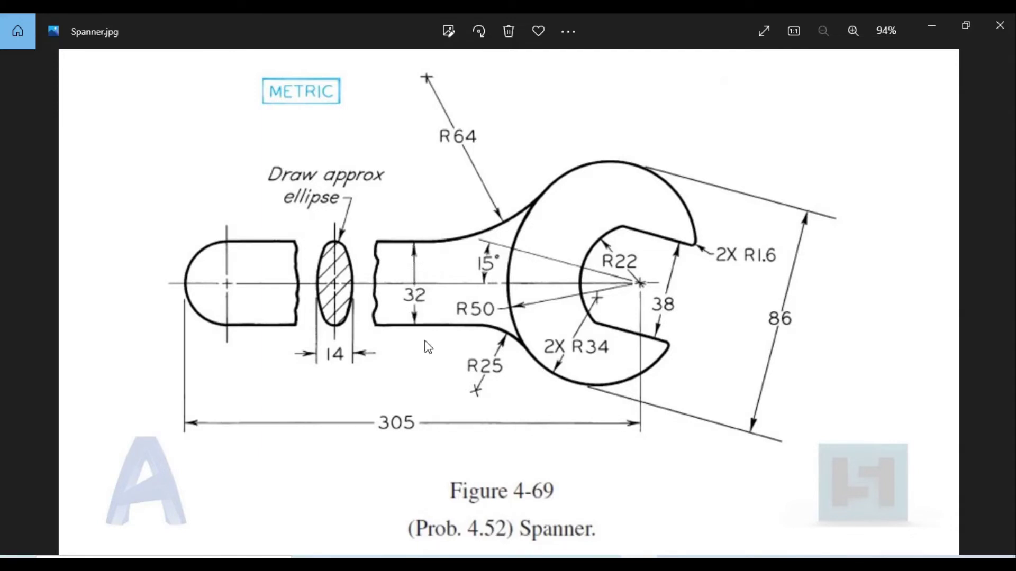
key(alt+Tab)
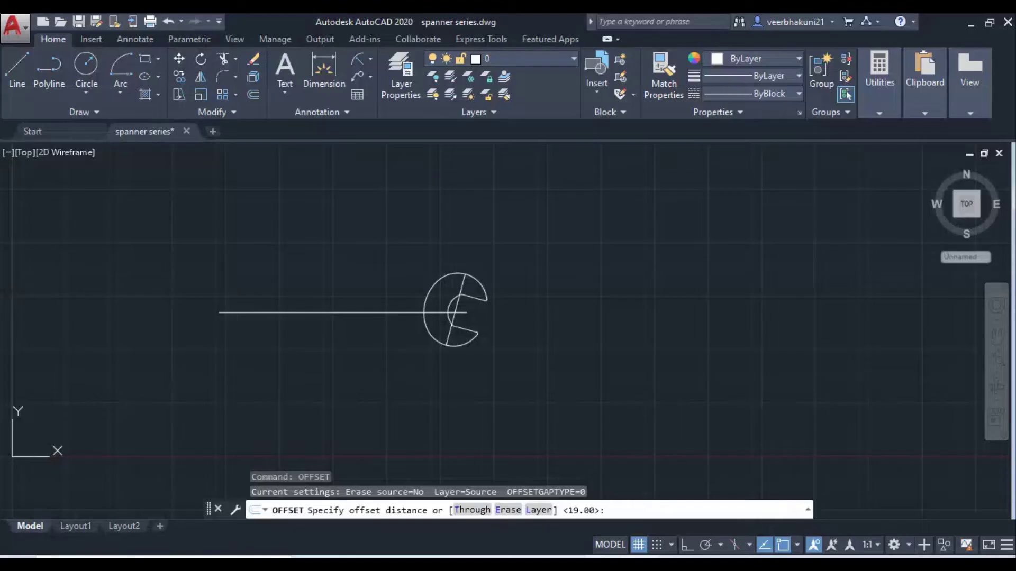
text(16)
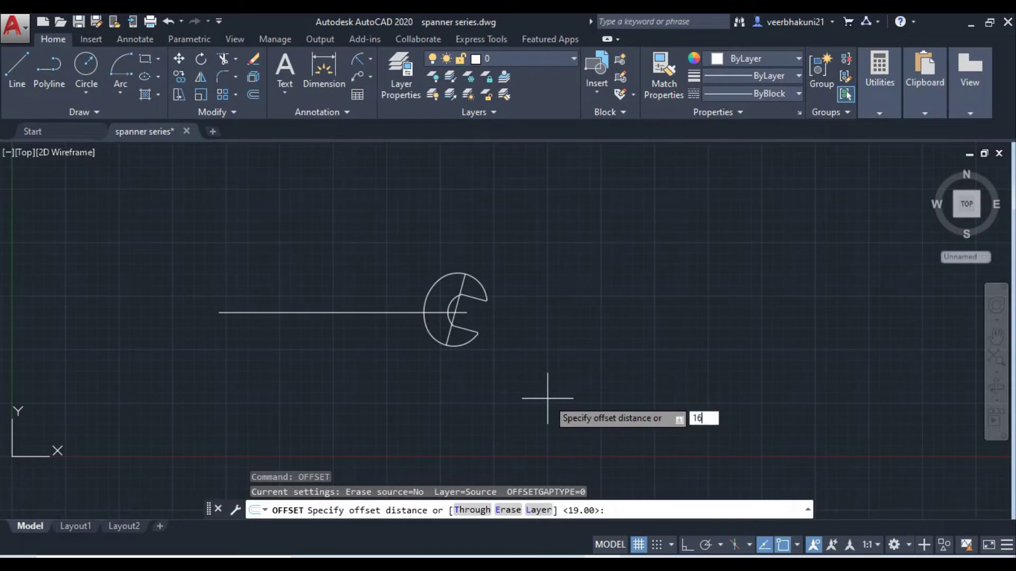
key(Return)
click(338, 312)
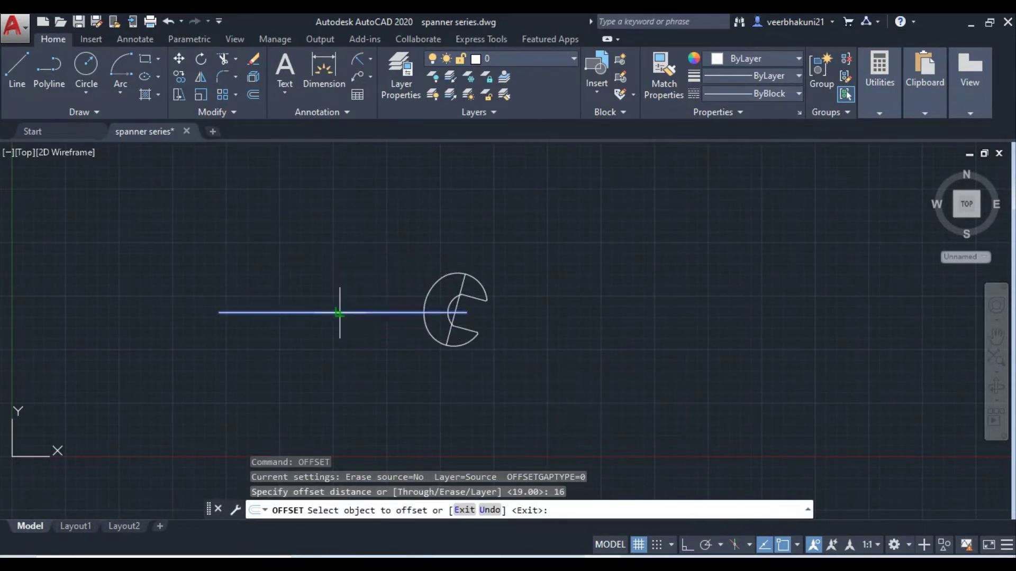
click(338, 311)
click(322, 377)
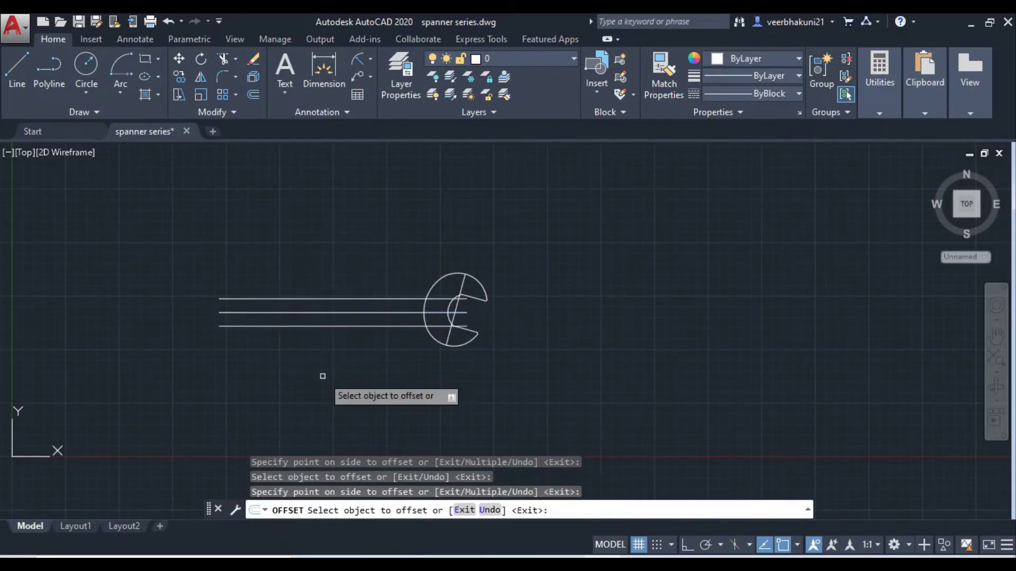
key(Escape)
key(Escape)
key(Escape)
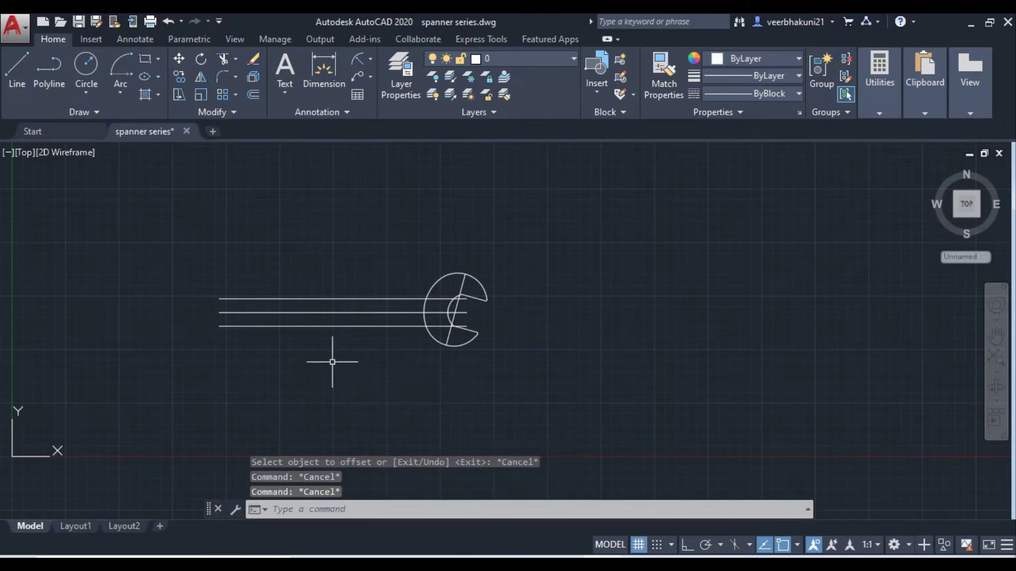
key(Escape)
click(120, 91)
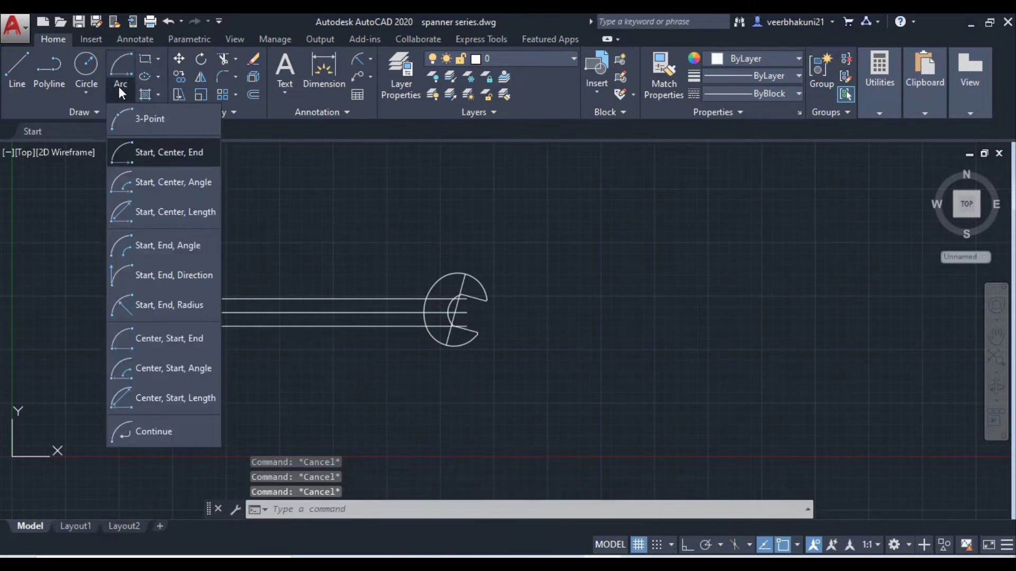
click(155, 153)
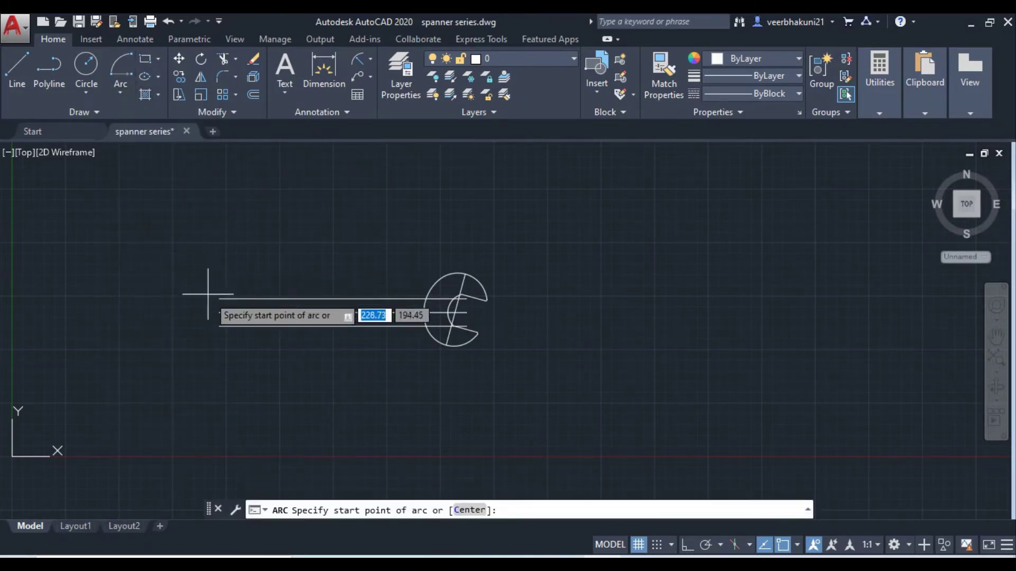
scroll(215, 300, up, 5)
click(250, 280)
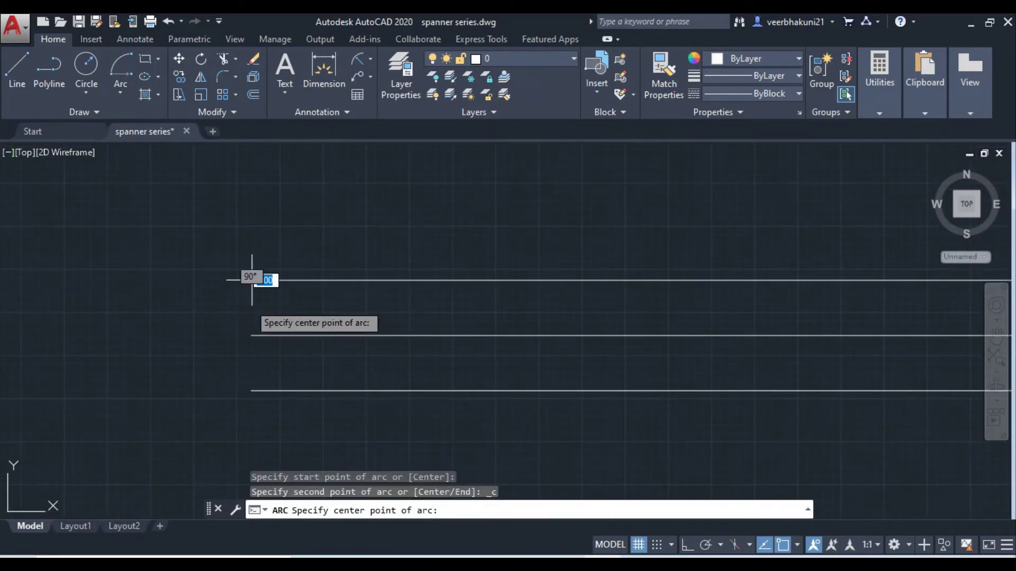
click(252, 335)
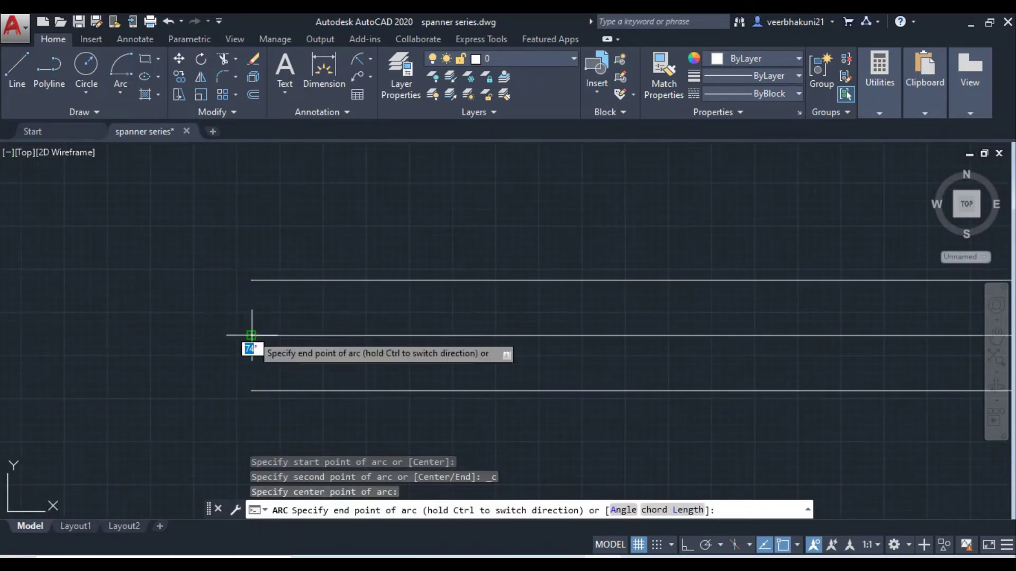
click(251, 389)
scroll(191, 346, down, 5)
scroll(431, 390, up, 1)
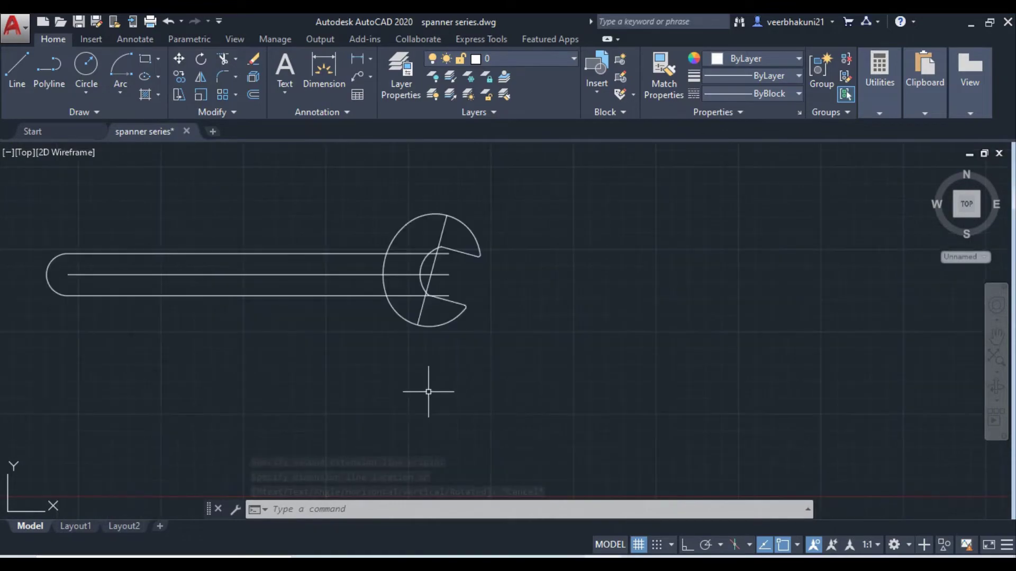
click(637, 557)
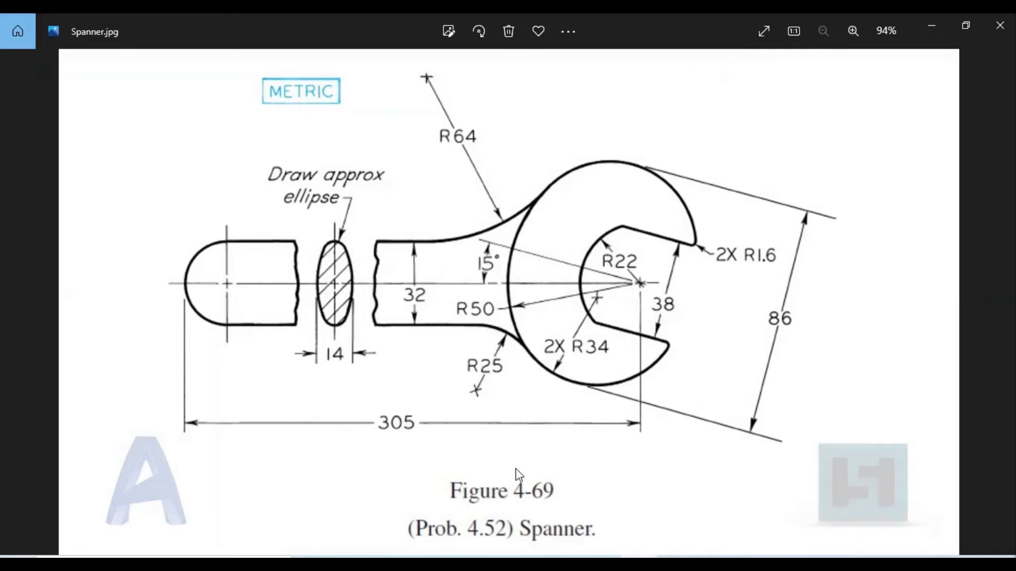
key(alt+Tab)
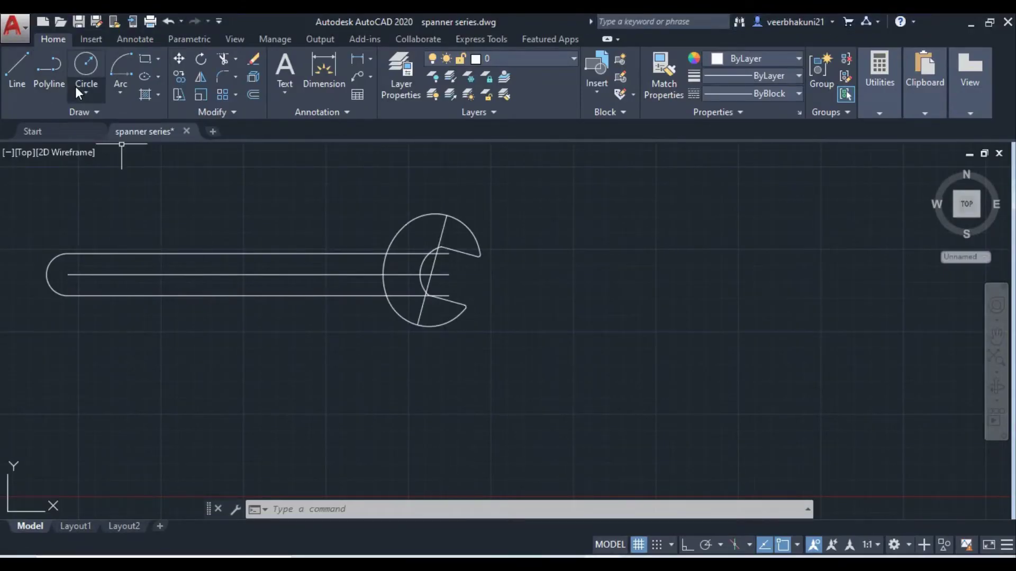
- Draw a radius 64 circle tangent to the handle's top edge and the head circle
click(75, 87)
click(105, 244)
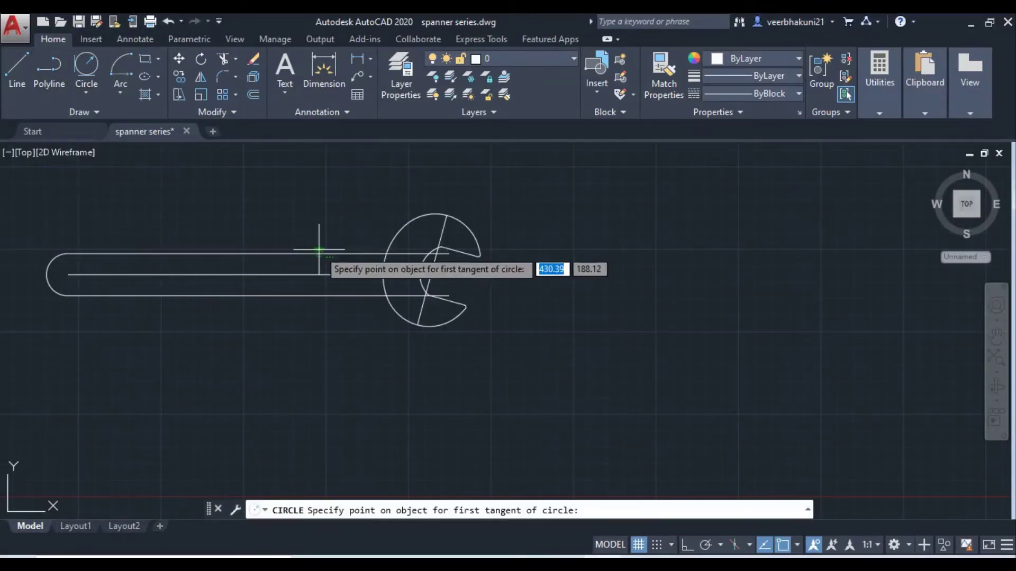
key(alt+Tab)
key(alt+Tab)
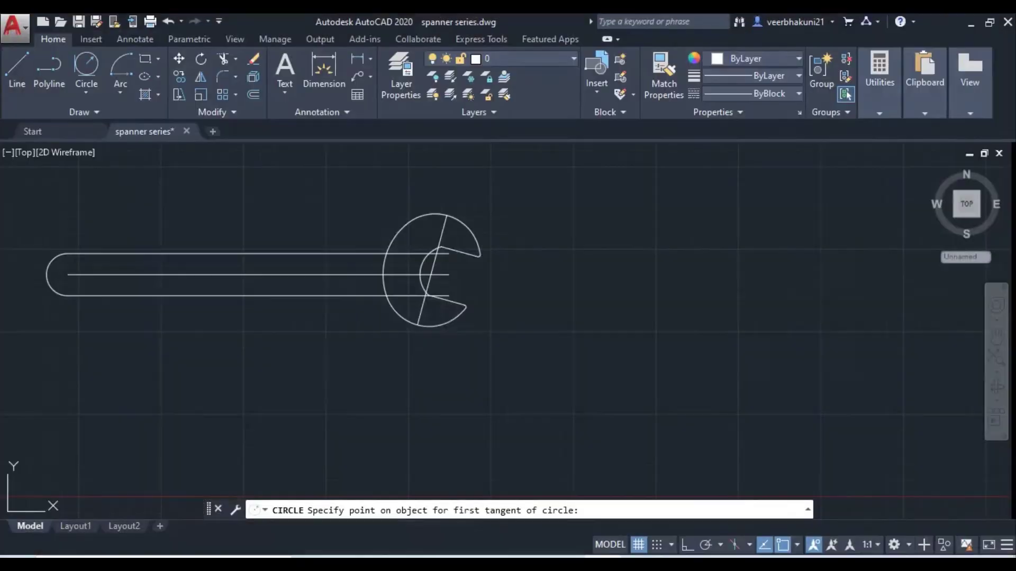
click(389, 255)
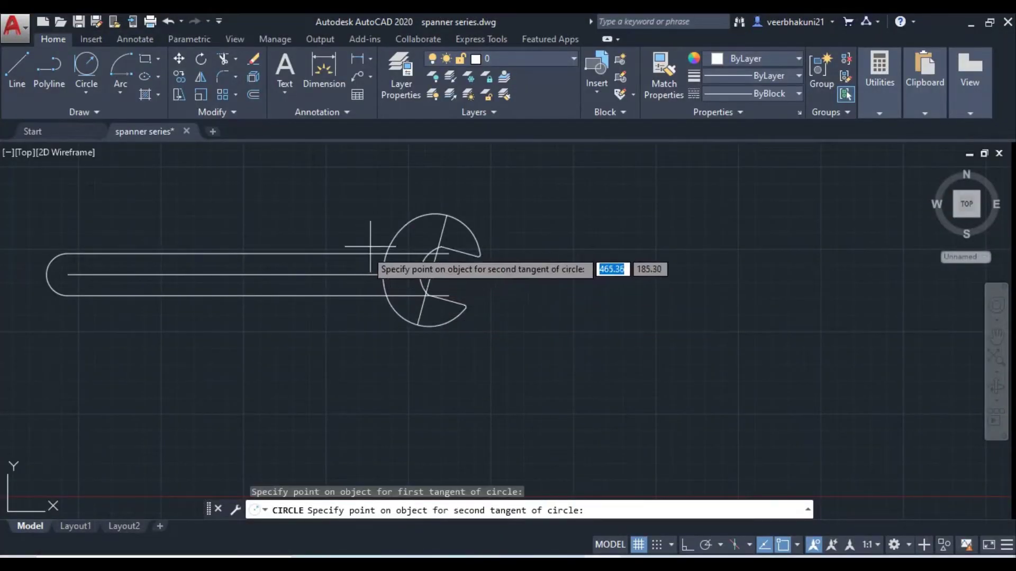
click(397, 228)
text(64)
key(Return)
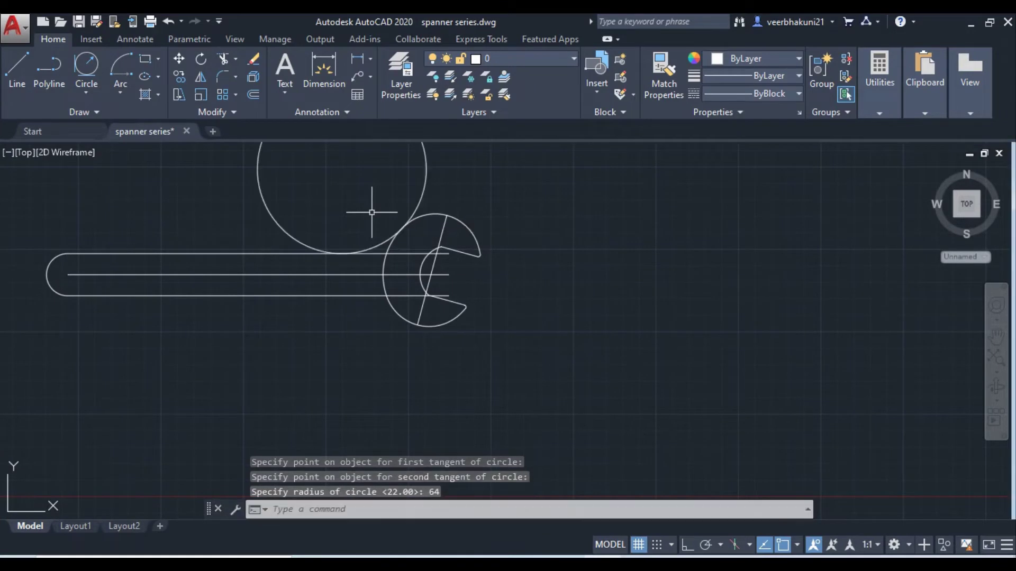
- Draw a radius 25 circle tangent to the handle's bottom edge and the head circle
click(100, 84)
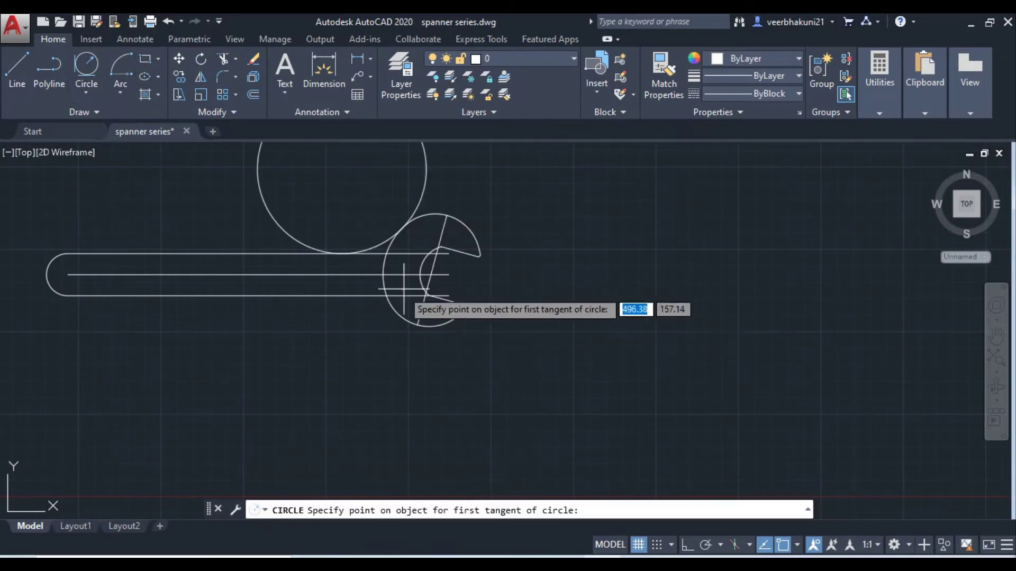
click(370, 295)
click(394, 312)
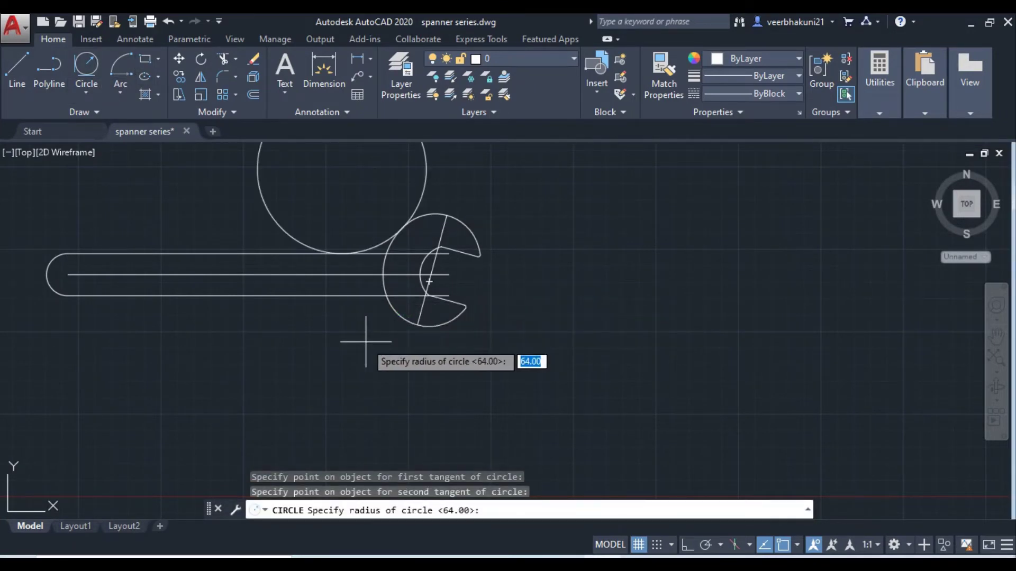
key(Return)
scroll(365, 339, down, 1)
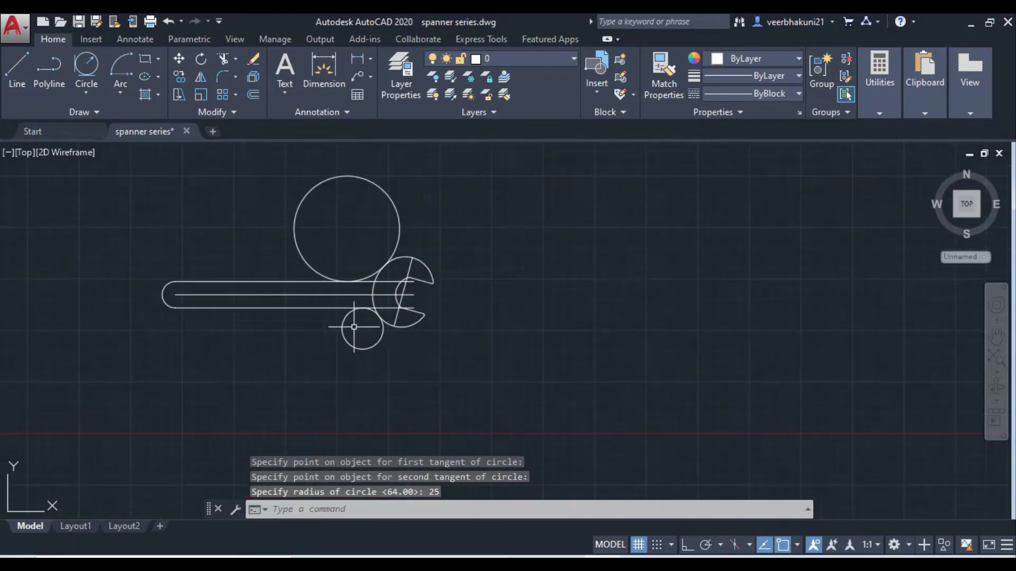
scroll(413, 360, down, 1)
- Trim the upper and lower tangent circles down to fillet arcs
text(tr)
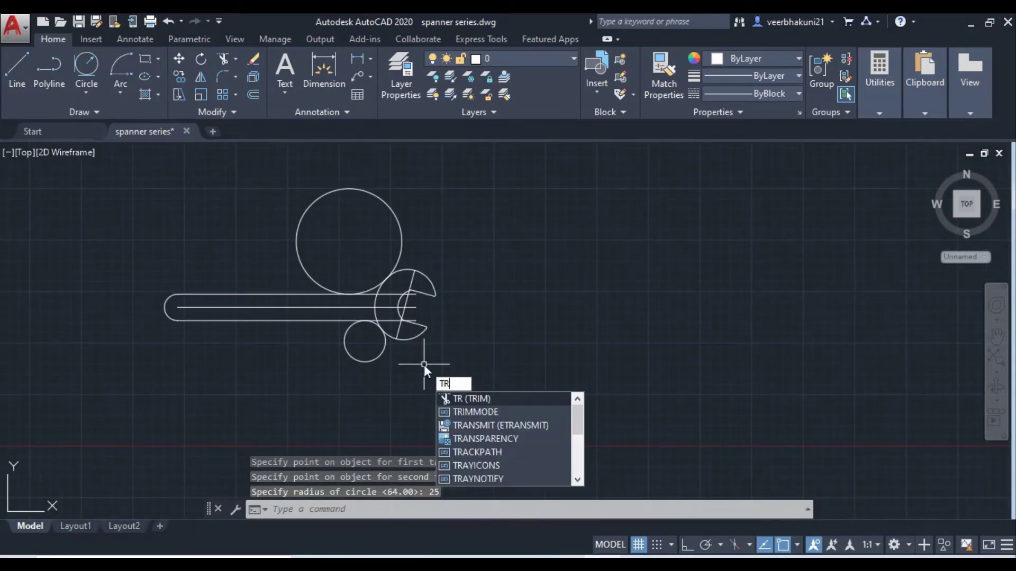
text(im)
key(Return)
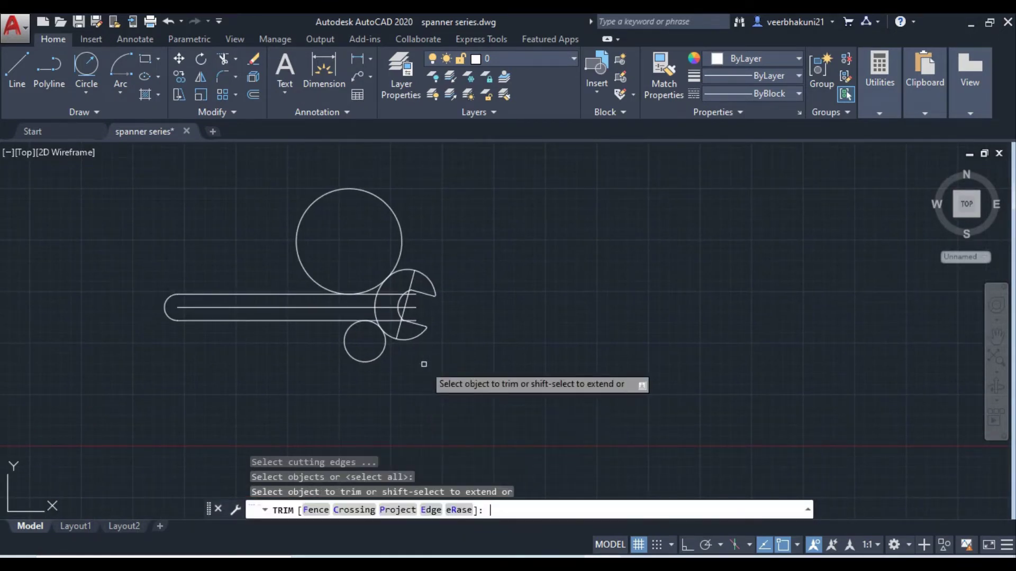
click(365, 190)
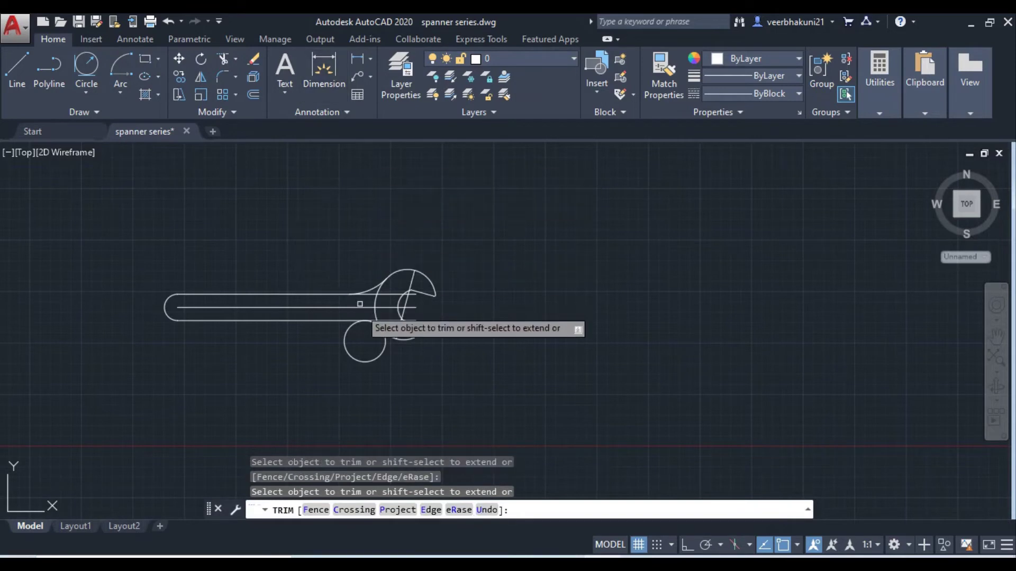
click(363, 359)
scroll(372, 323, up, 3)
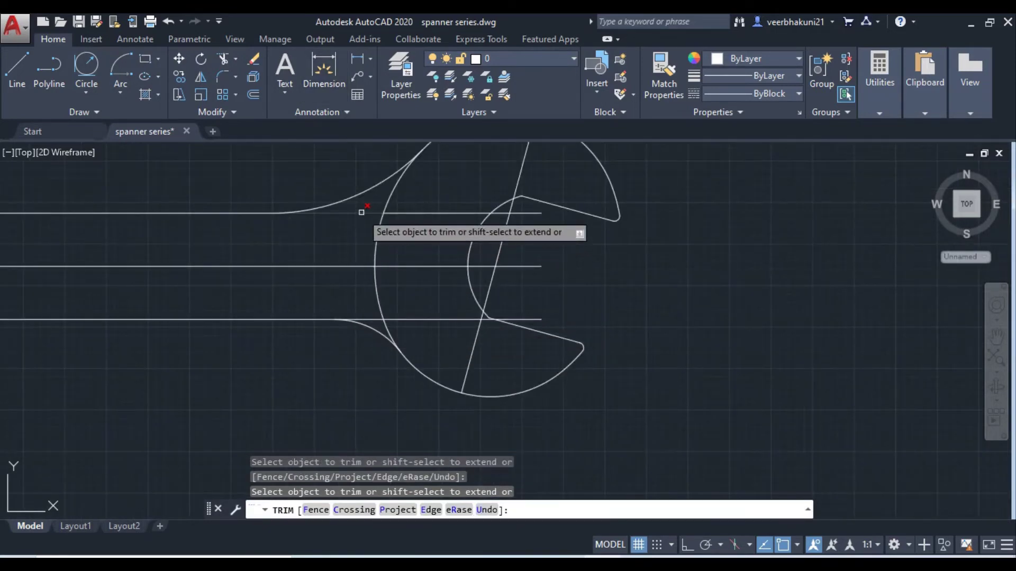
- Trim the leftover line segments inside the head and near the fillets
click(525, 213)
click(505, 204)
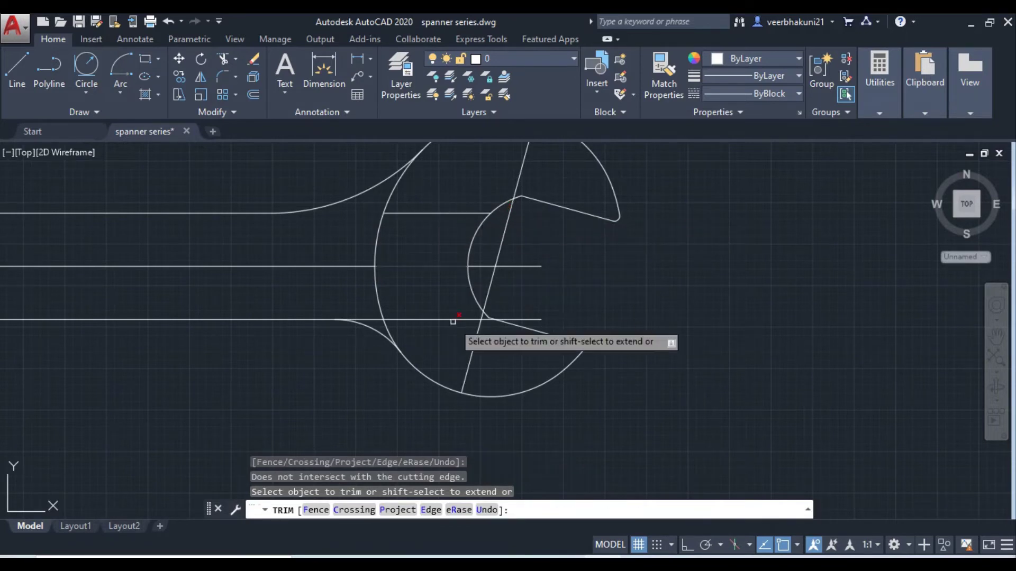
click(516, 320)
scroll(484, 326, up, 5)
click(484, 294)
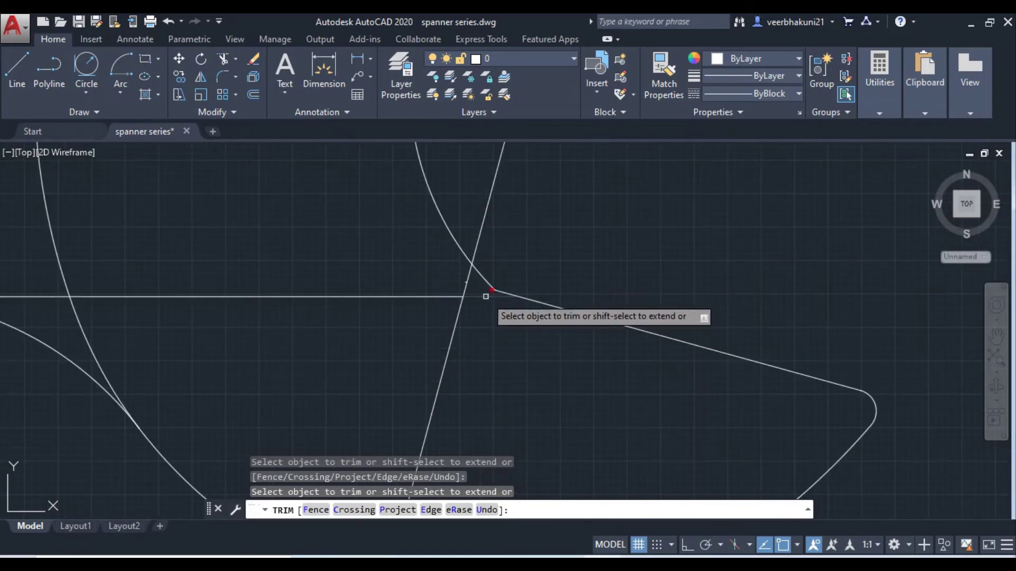
scroll(520, 336, down, 4)
click(465, 322)
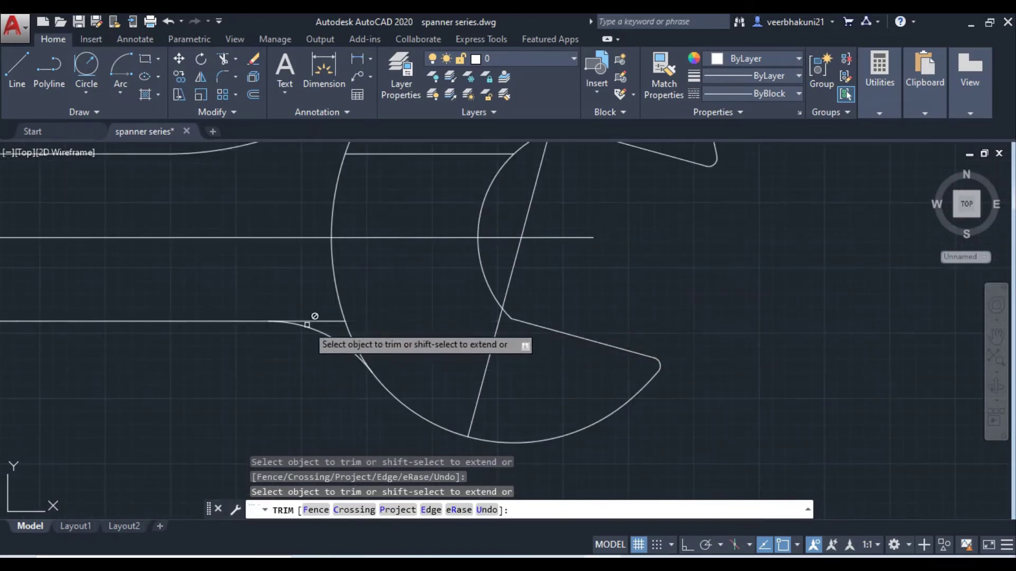
scroll(313, 318, up, 3)
click(318, 321)
scroll(289, 319, down, 3)
scroll(289, 319, down, 3)
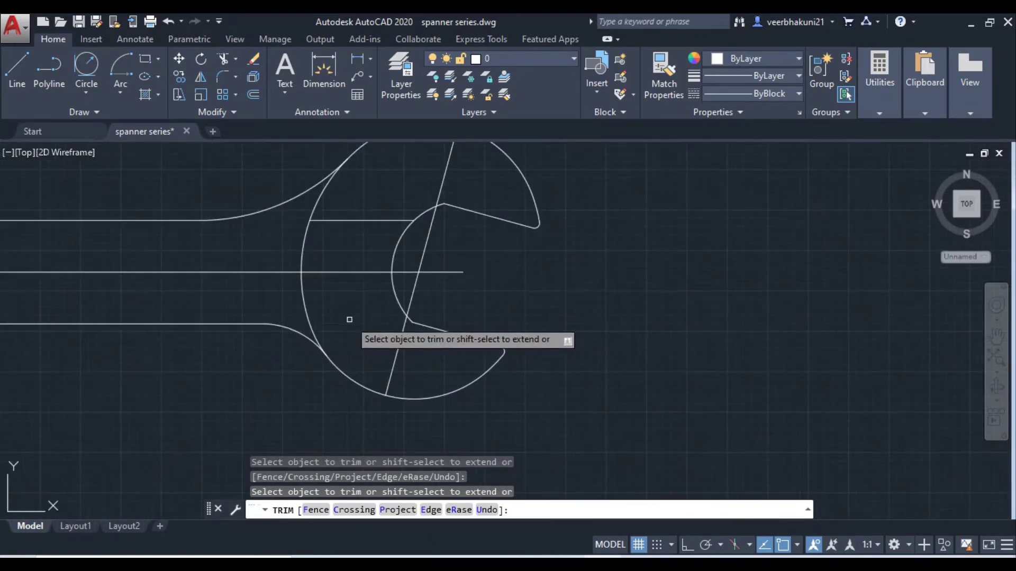
key(Escape)
key(Escape)
key(Escape)
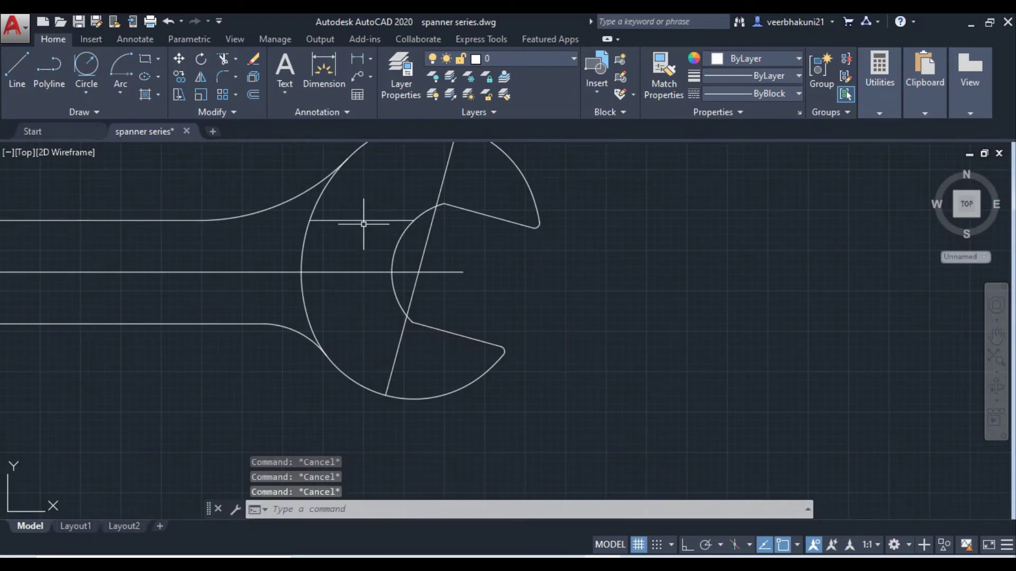
- Delete the stray horizontal line inside the jaw
click(363, 220)
key(Delete)
scroll(359, 285, down, 3)
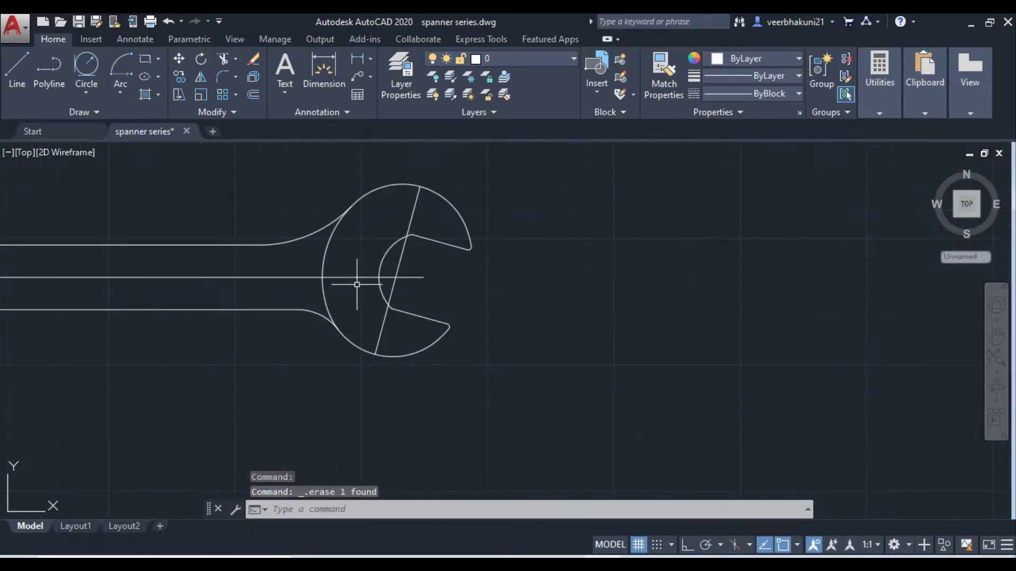
scroll(548, 297, down, 2)
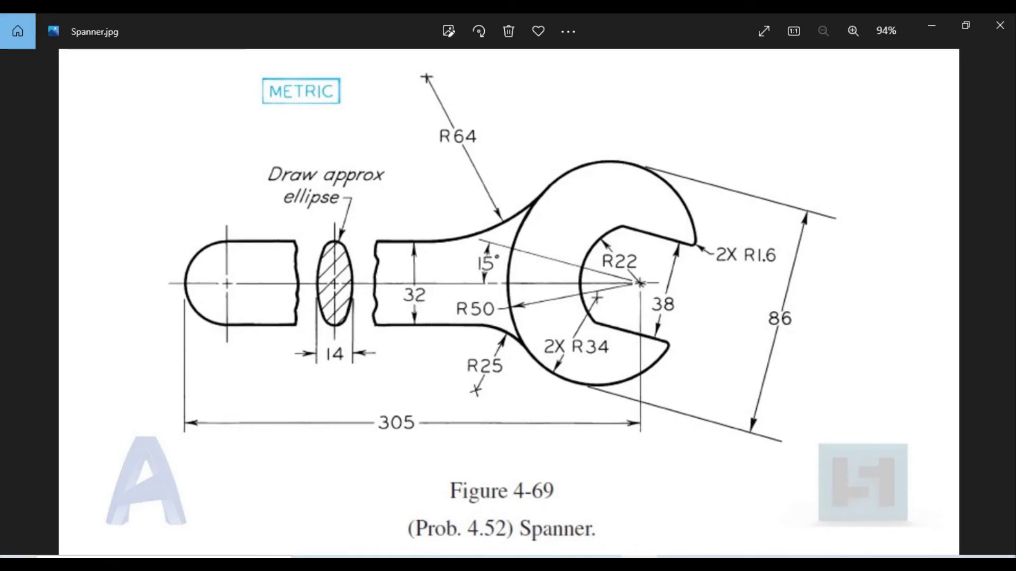
- Draw two vertical lines from the handle's top edge to its bottom edge near the rounded end
key(alt+Tab)
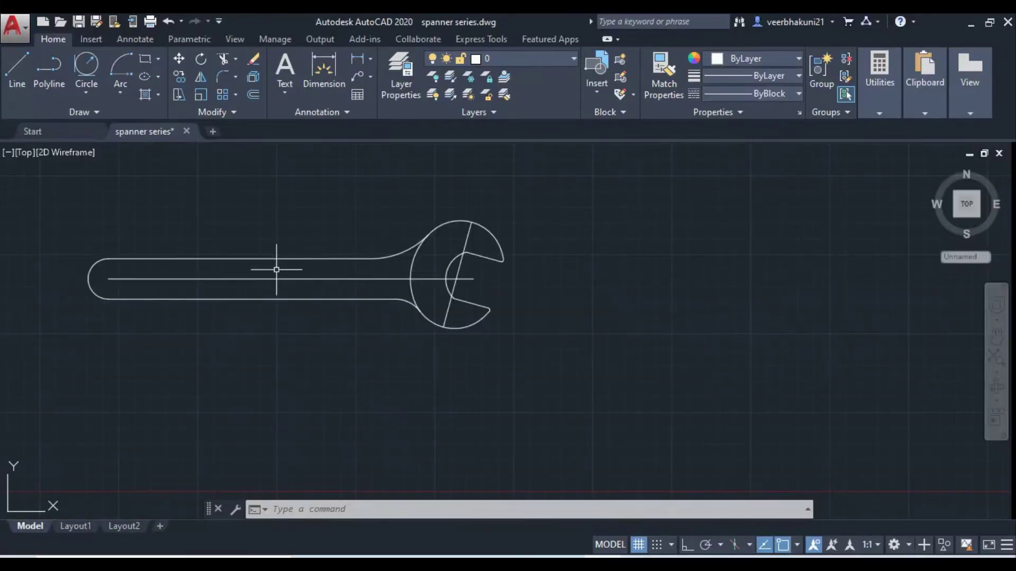
click(17, 72)
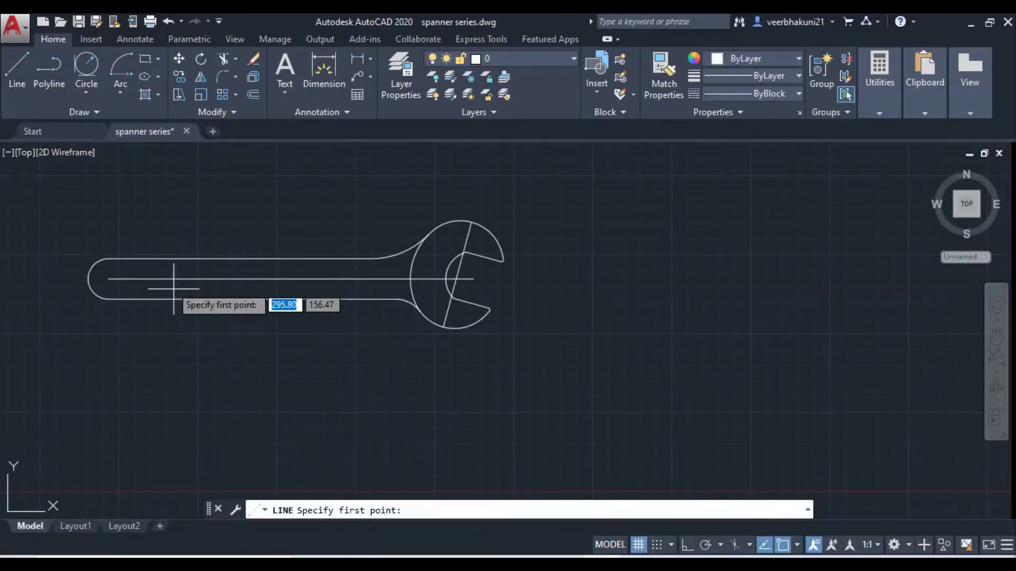
scroll(141, 269, up, 2)
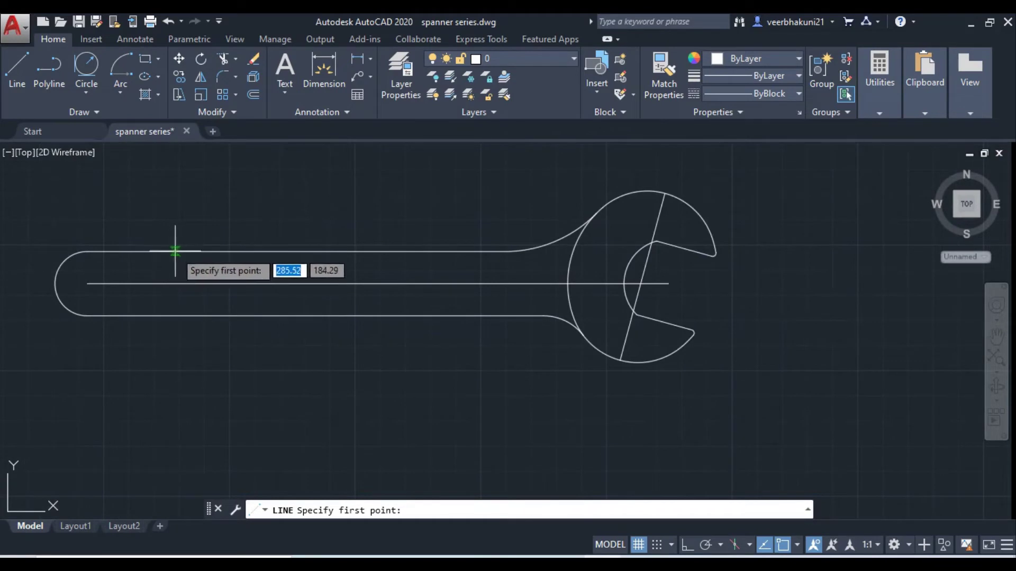
click(178, 252)
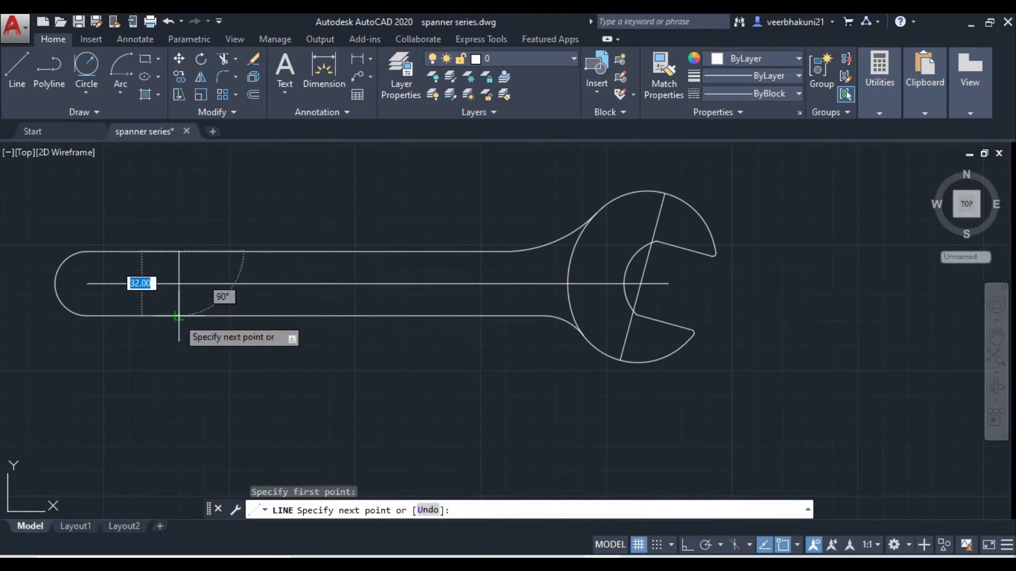
click(179, 316)
key(Escape)
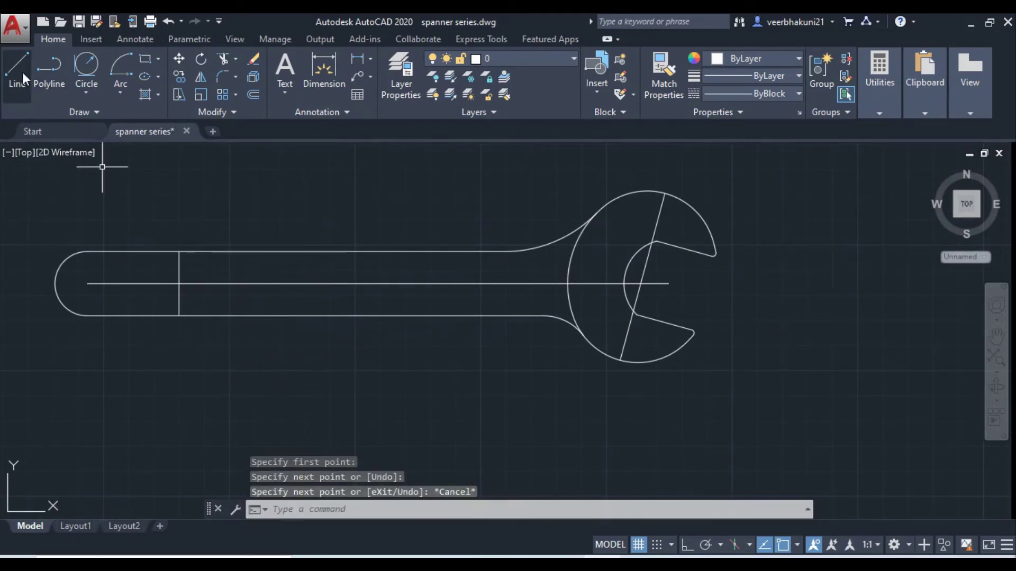
click(24, 78)
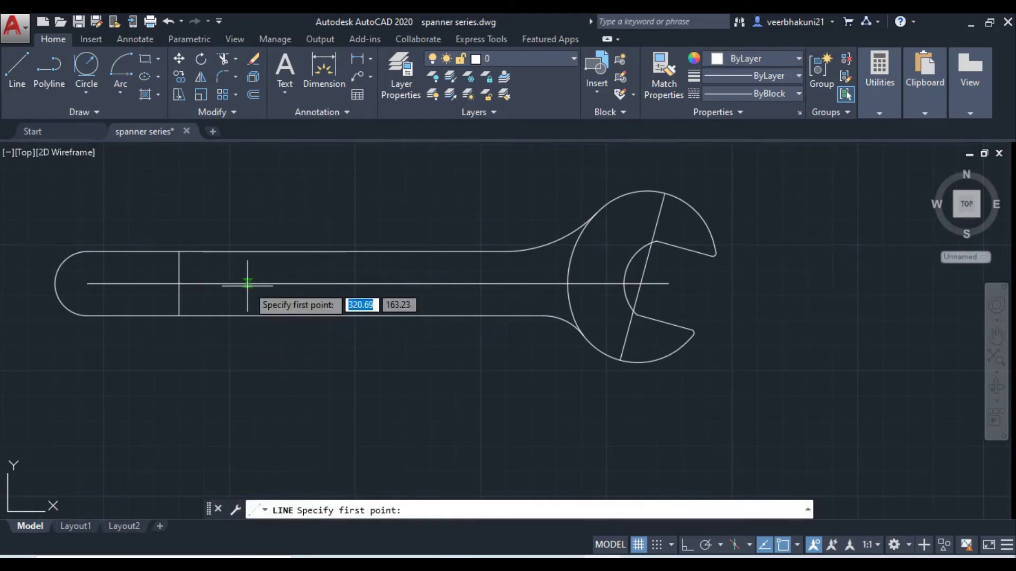
click(260, 252)
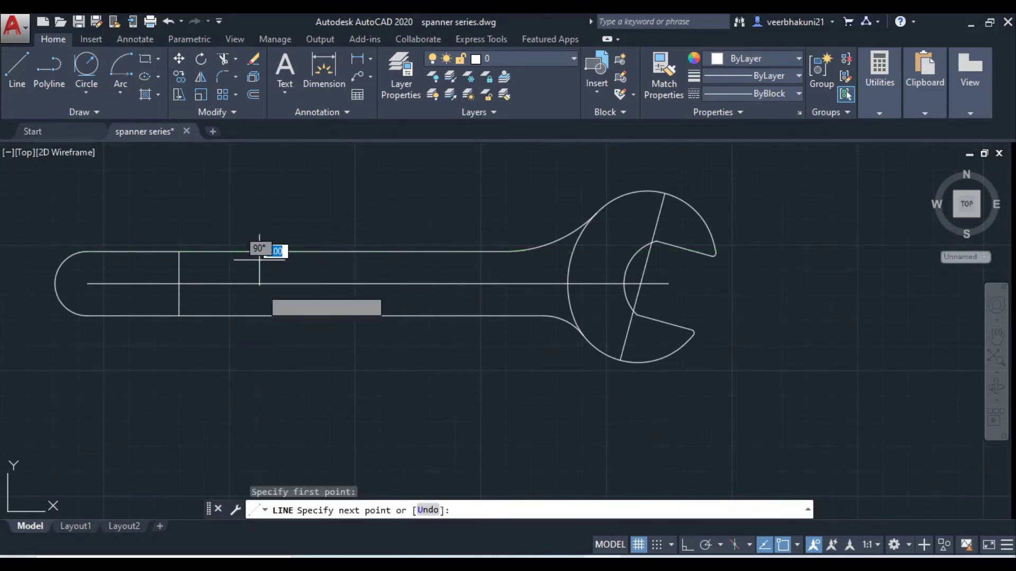
click(260, 316)
key(Escape)
scroll(222, 307, up, 4)
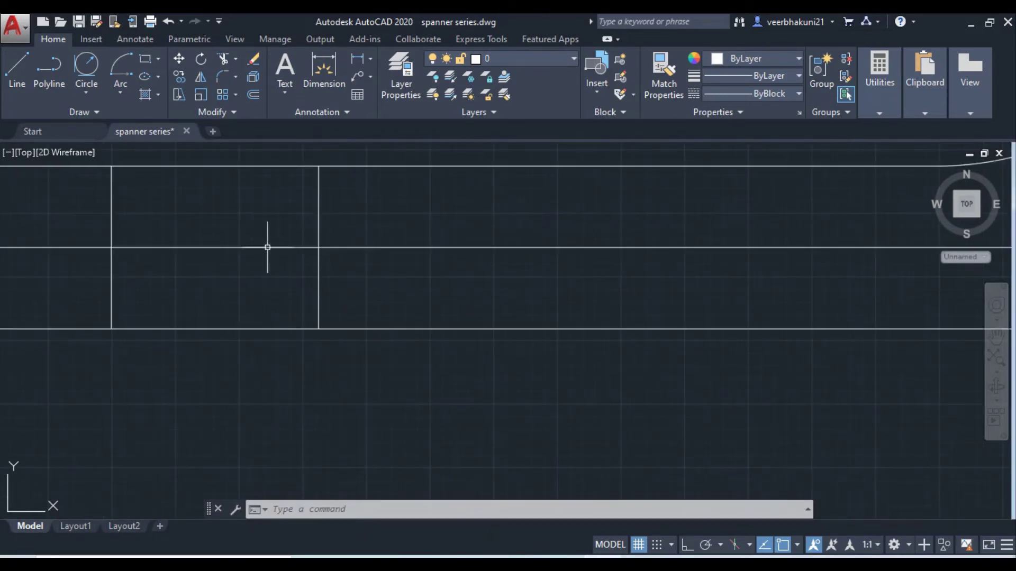
scroll(267, 247, down, 2)
middle_drag(254, 232, 267, 238)
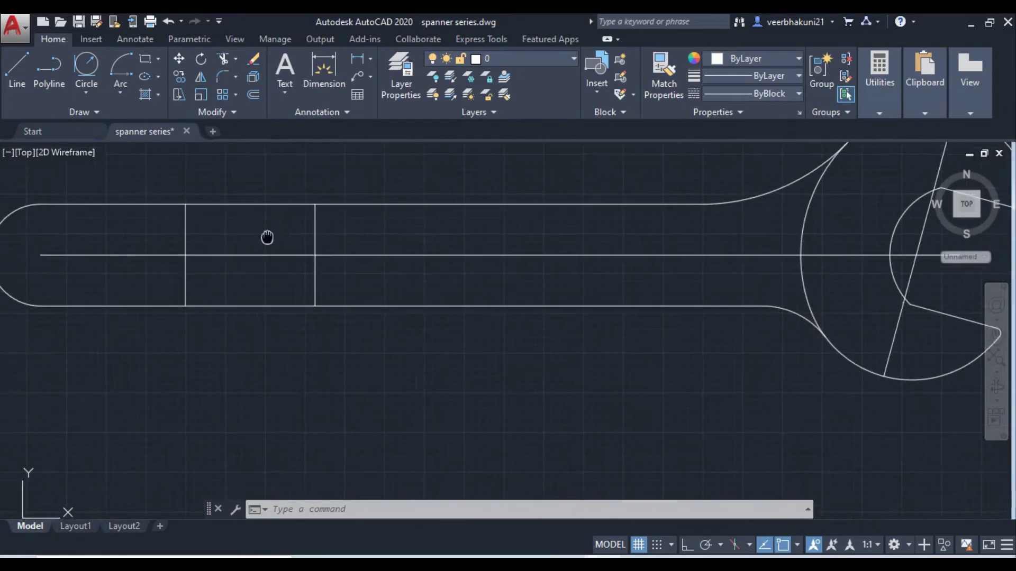
- Draw a centre ellipse on the handle centre line with axis 16 and other axis 7
click(157, 77)
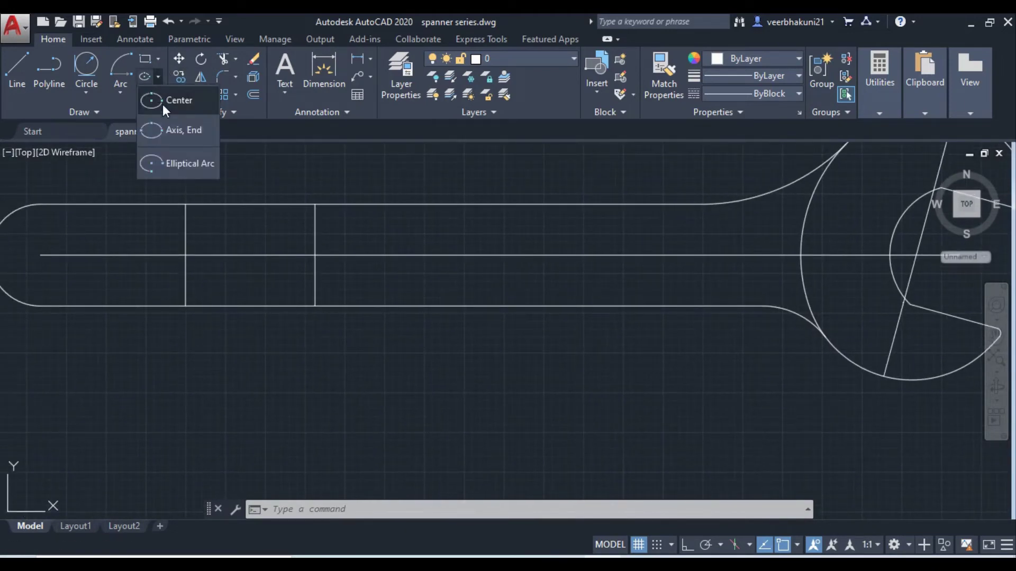
click(163, 103)
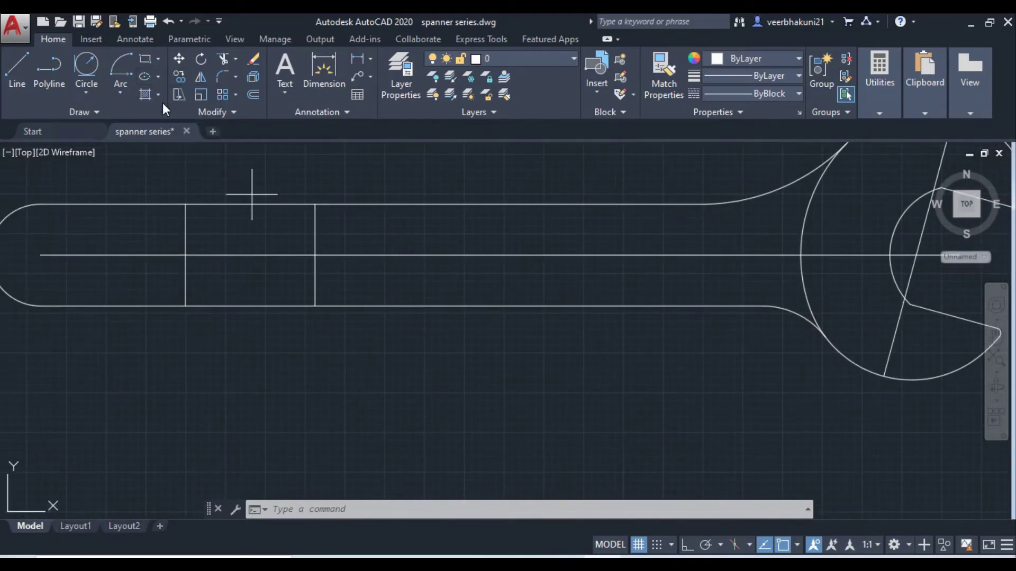
click(247, 256)
text(16)
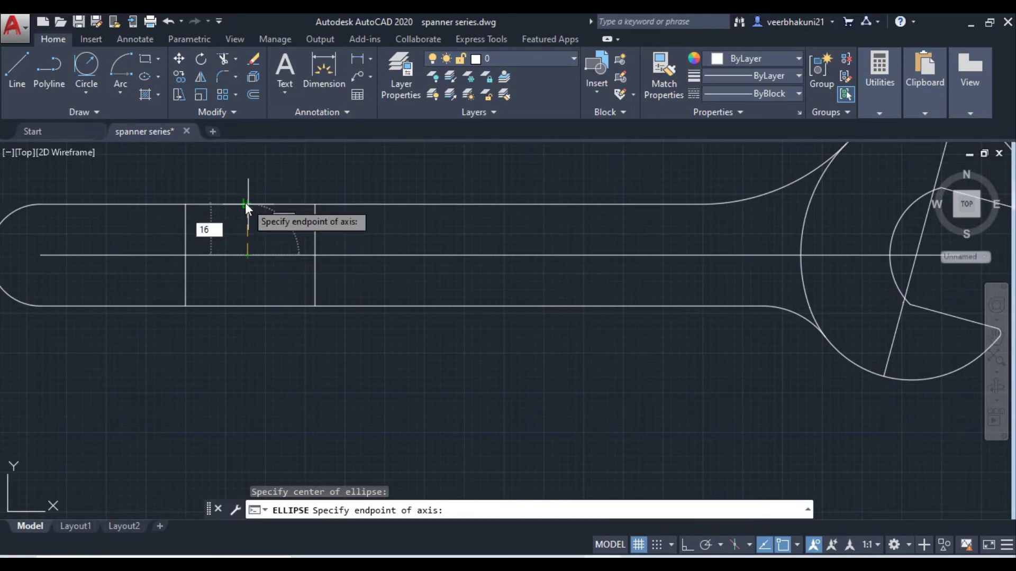
key(Return)
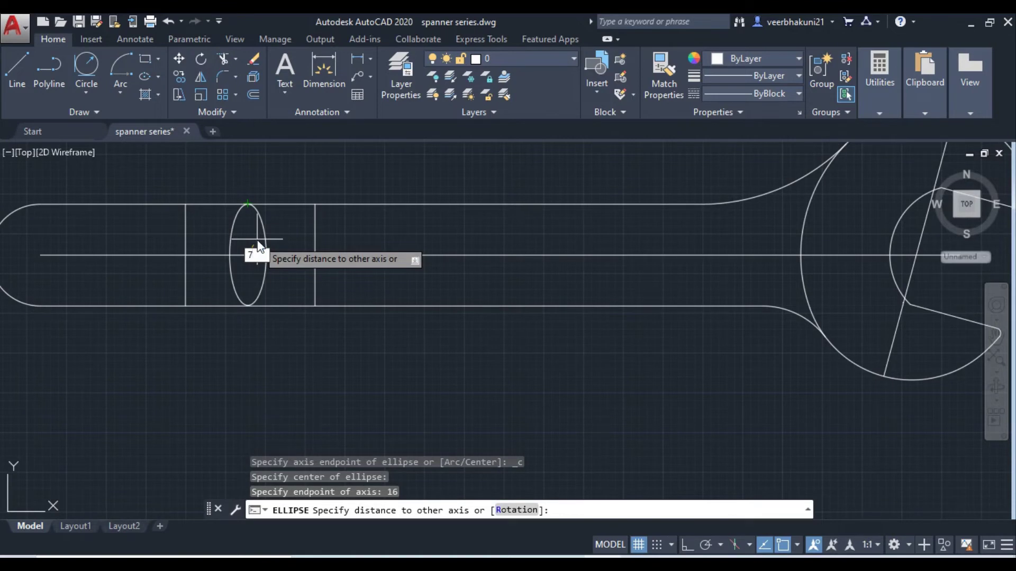
text(7)
key(Return)
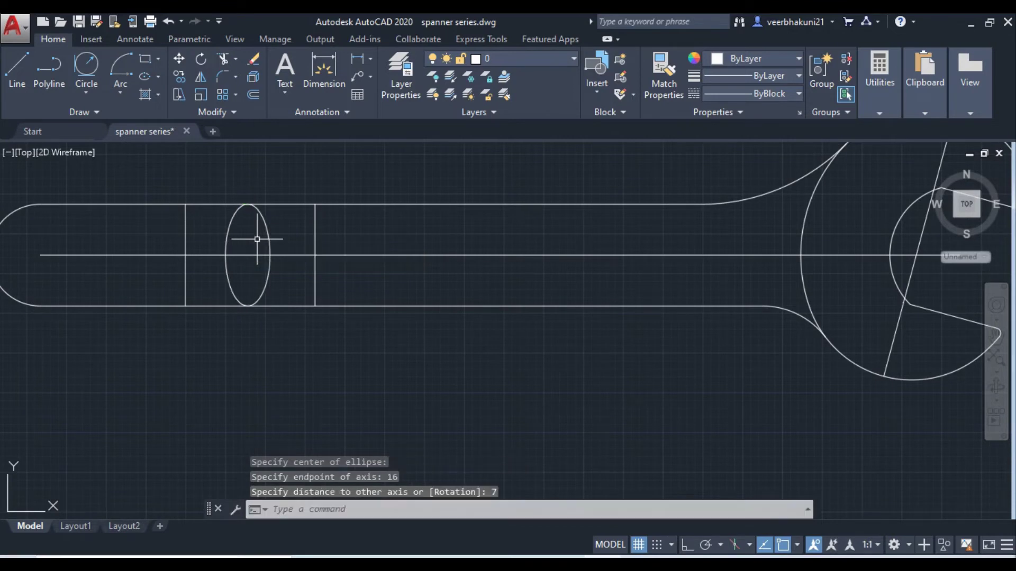
middle_drag(251, 273, 245, 270)
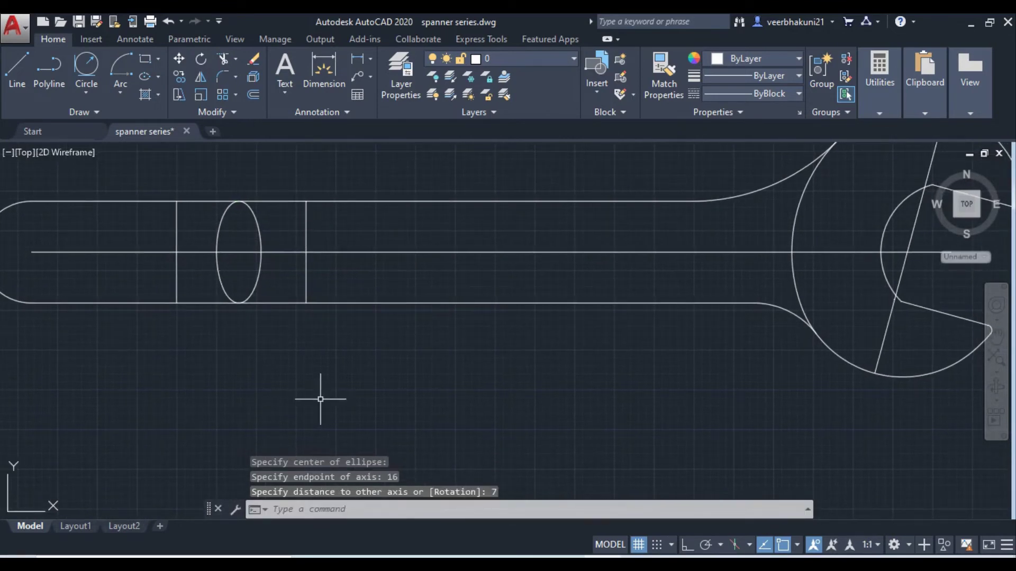
- Move both vertical break lines in close to either side of the ellipse
click(177, 238)
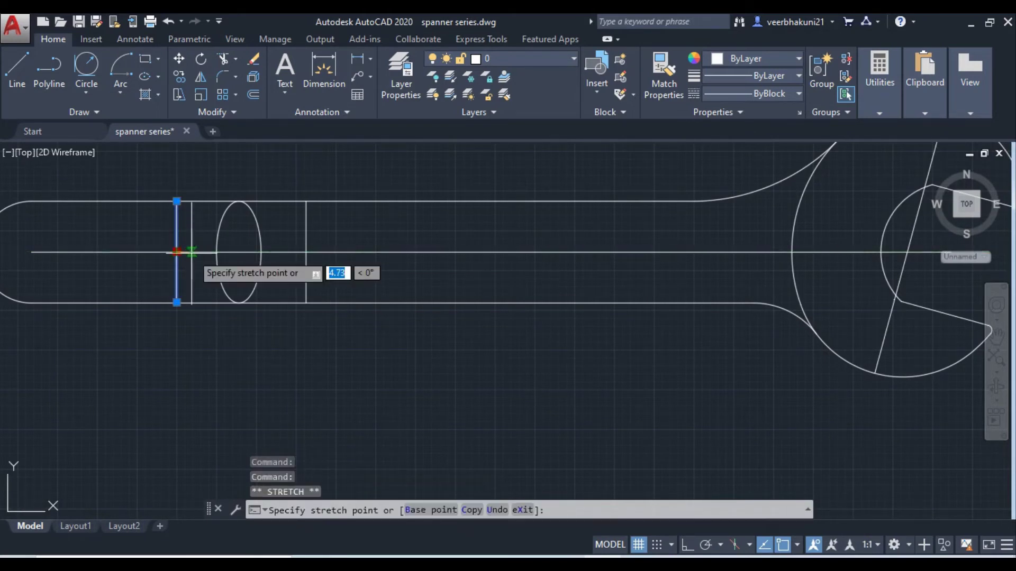
click(307, 252)
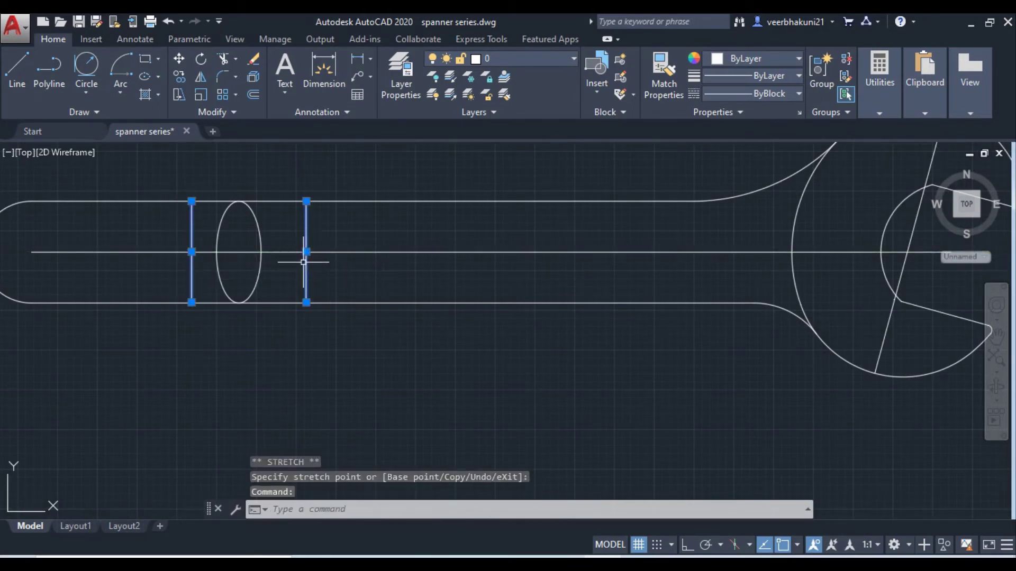
click(306, 252)
click(288, 252)
key(Escape)
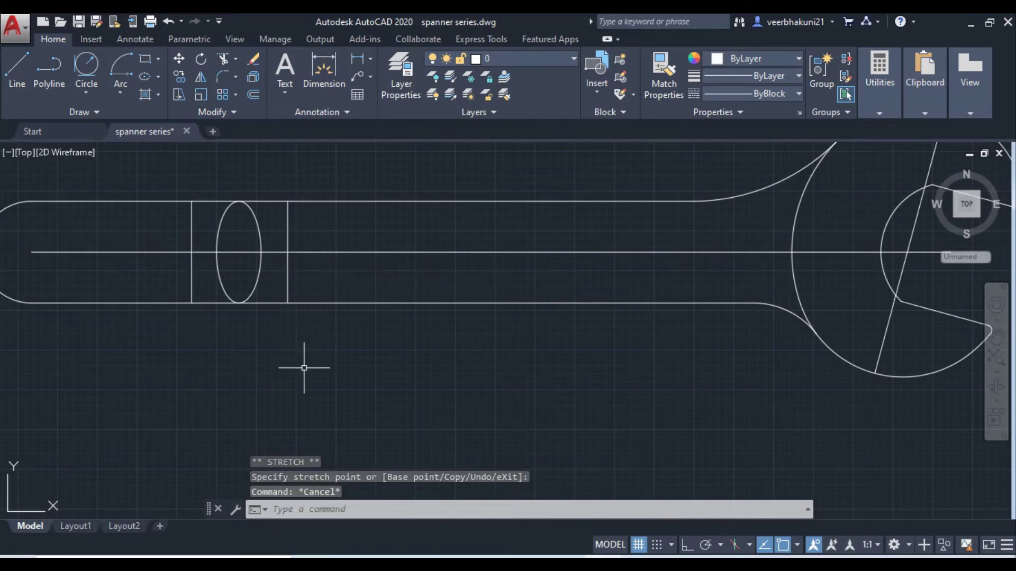
key(Escape)
key(Escape)
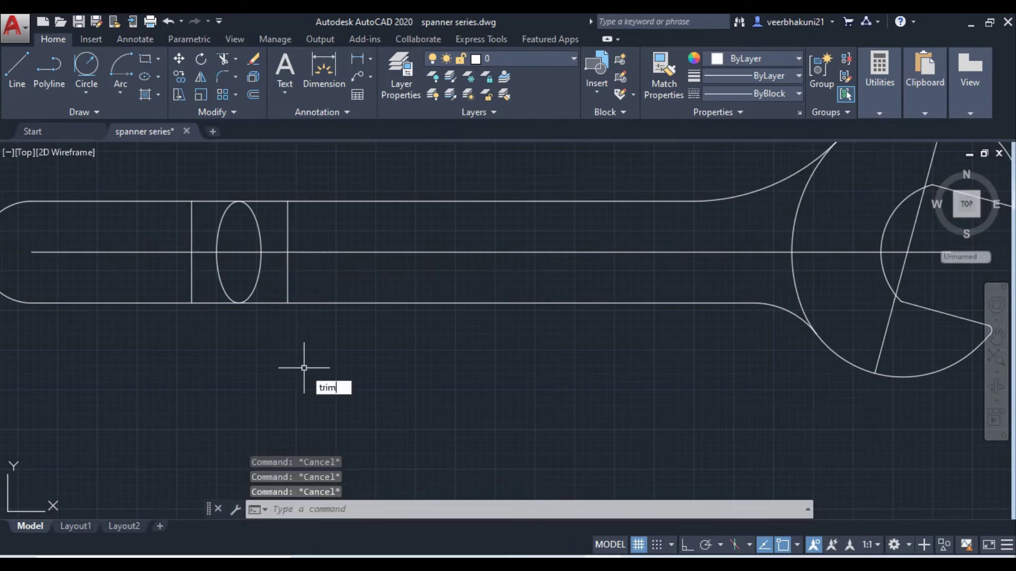
- Trim the top and bottom outline and centre line pieces between the break lines
key(Return)
key(Return)
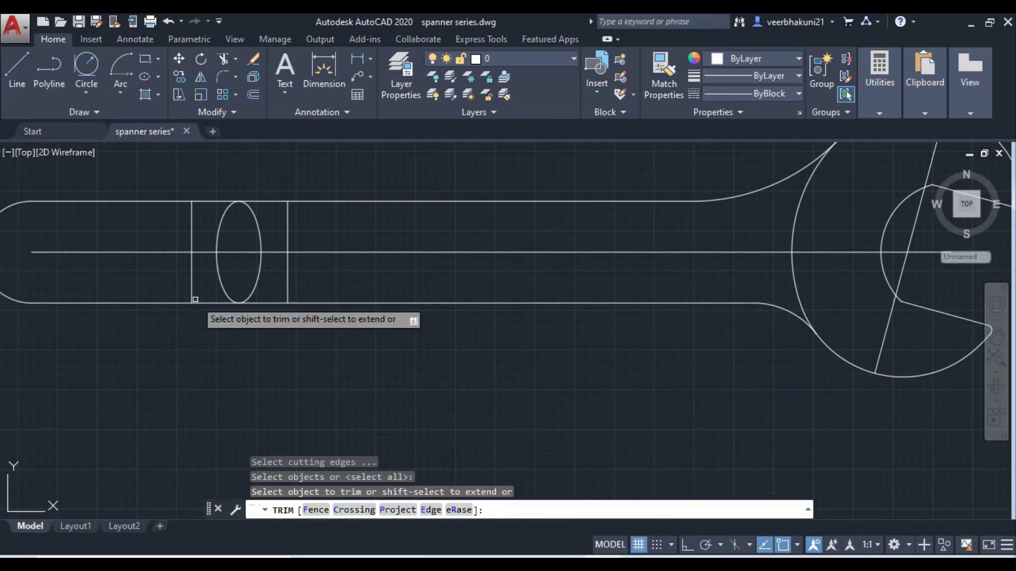
click(194, 301)
click(256, 301)
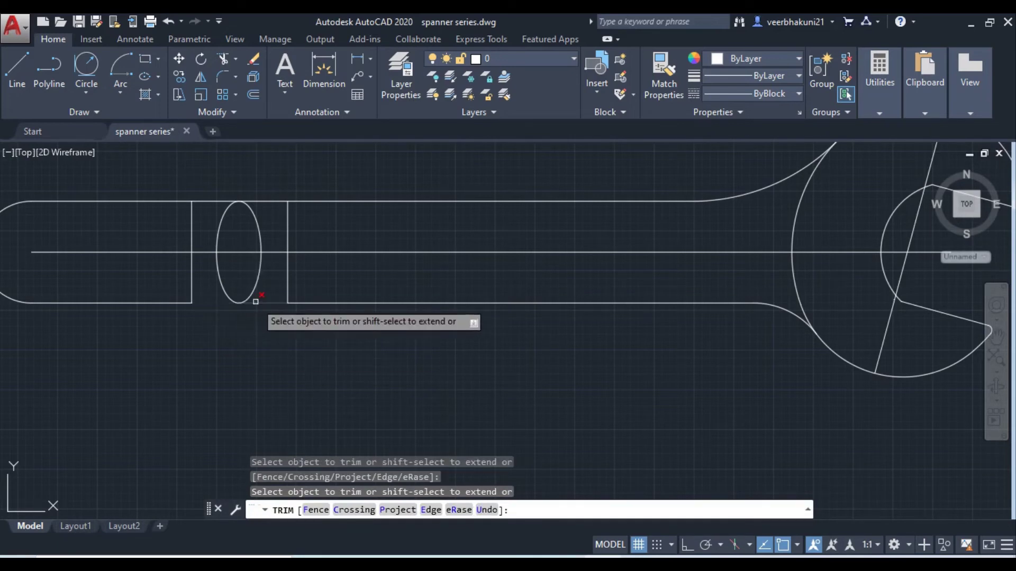
click(274, 253)
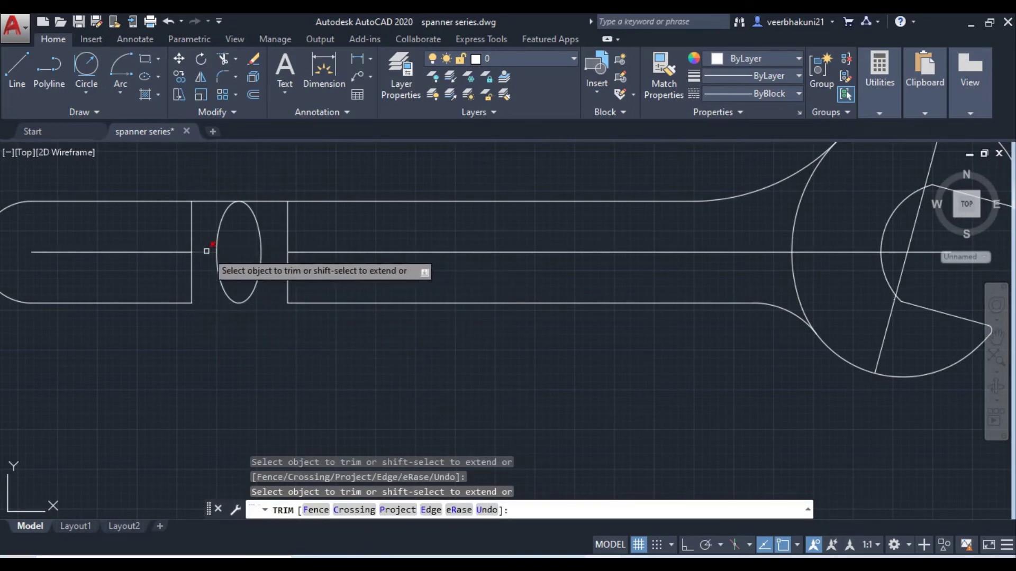
click(204, 252)
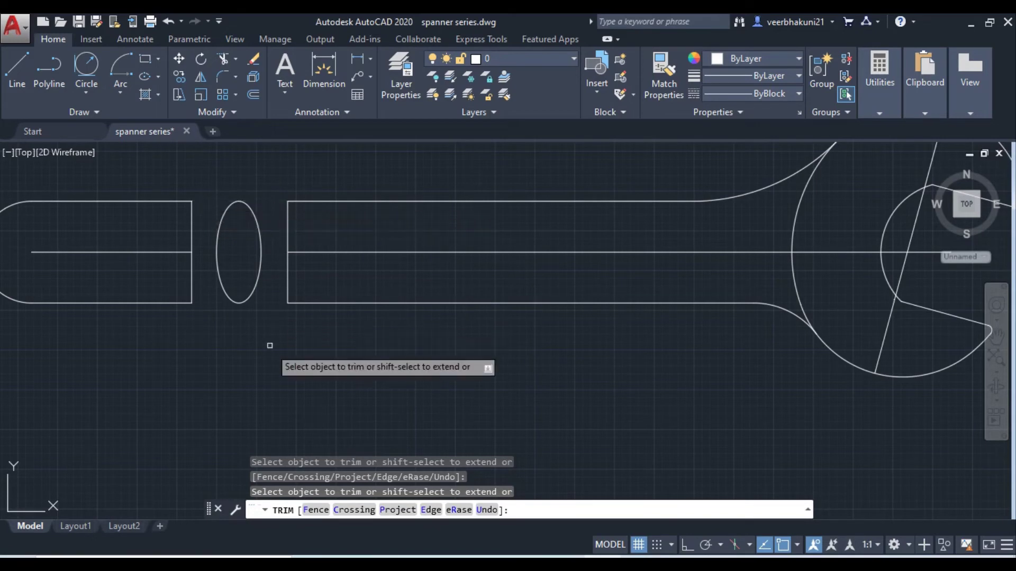
key(Escape)
key(Escape)
key(Escape)
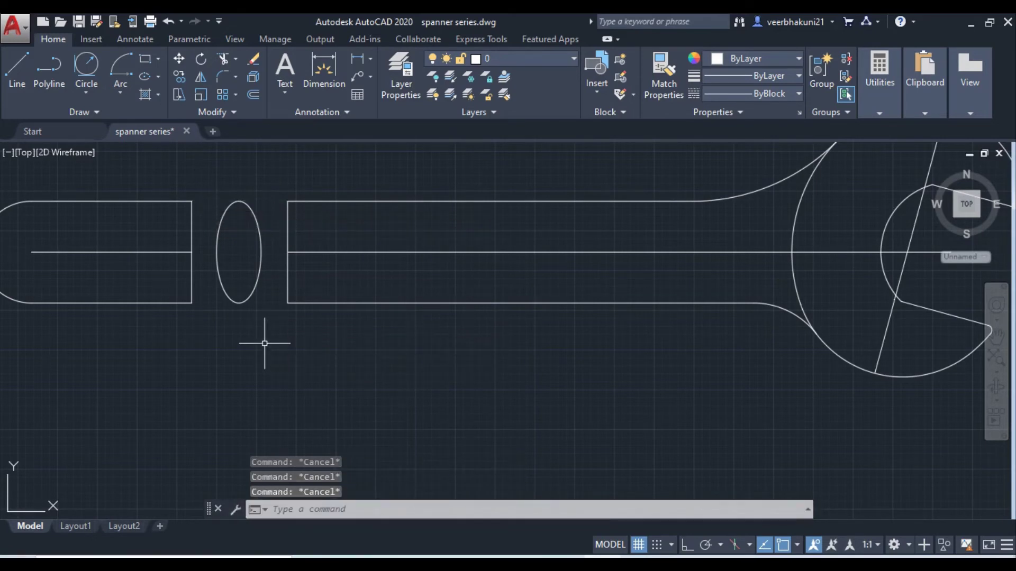
middle_drag(228, 256, 228, 267)
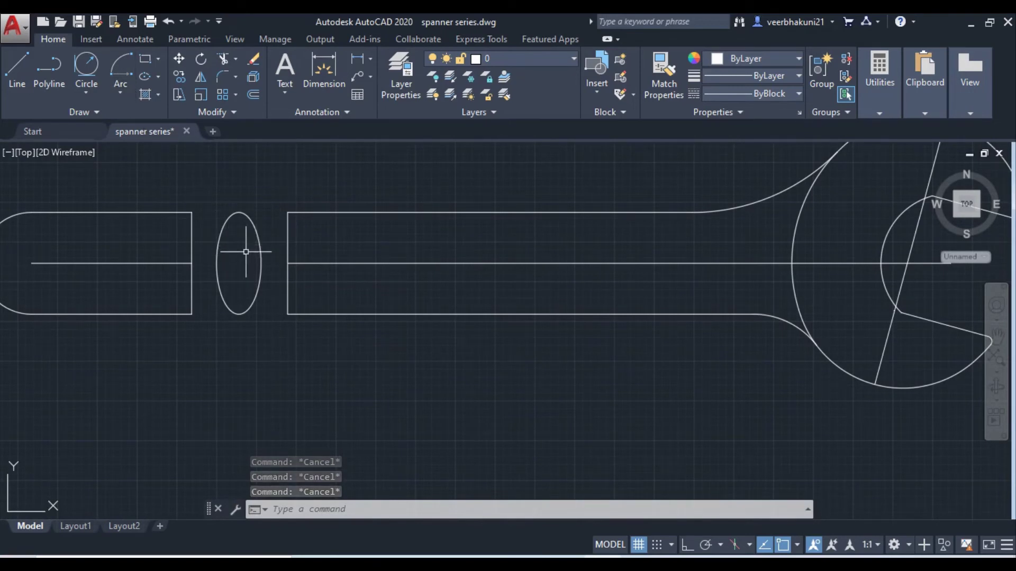
- Hatch the inside of the ellipse with diagonal lines
text(h)
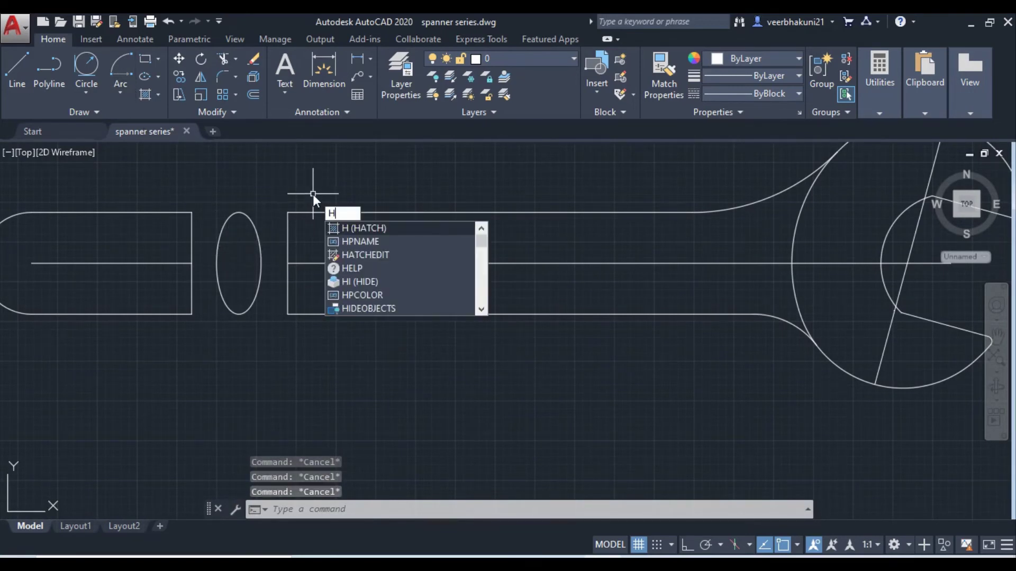
text(et)
key(Return)
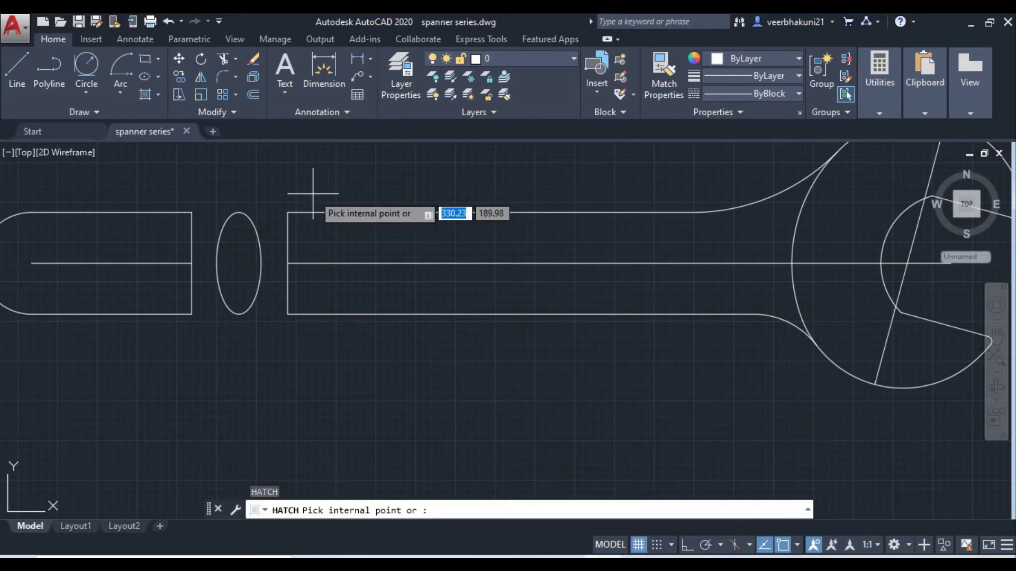
click(237, 249)
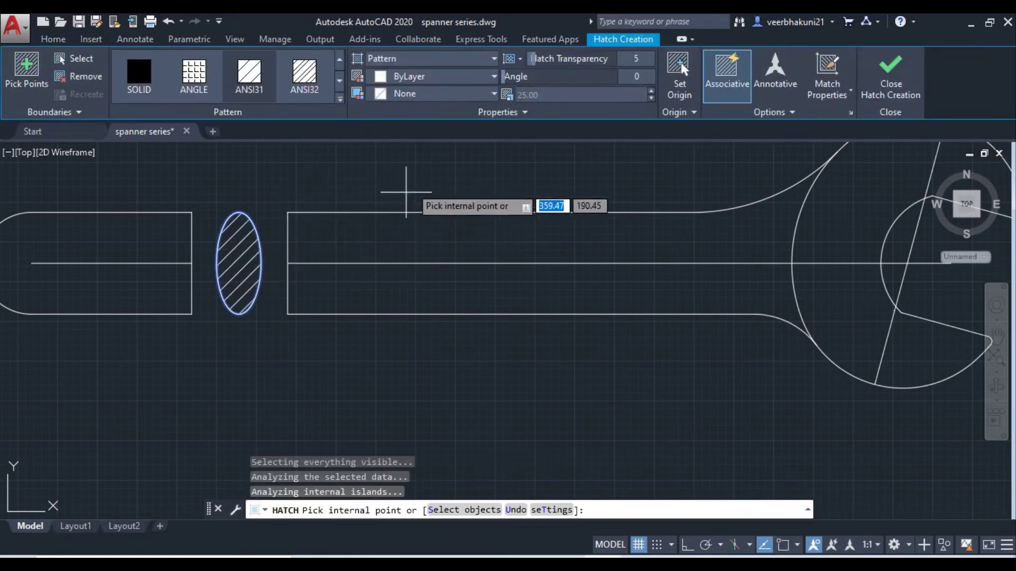
key(Escape)
- Delete the left and right vertical break lines
middle_drag(374, 179, 379, 188)
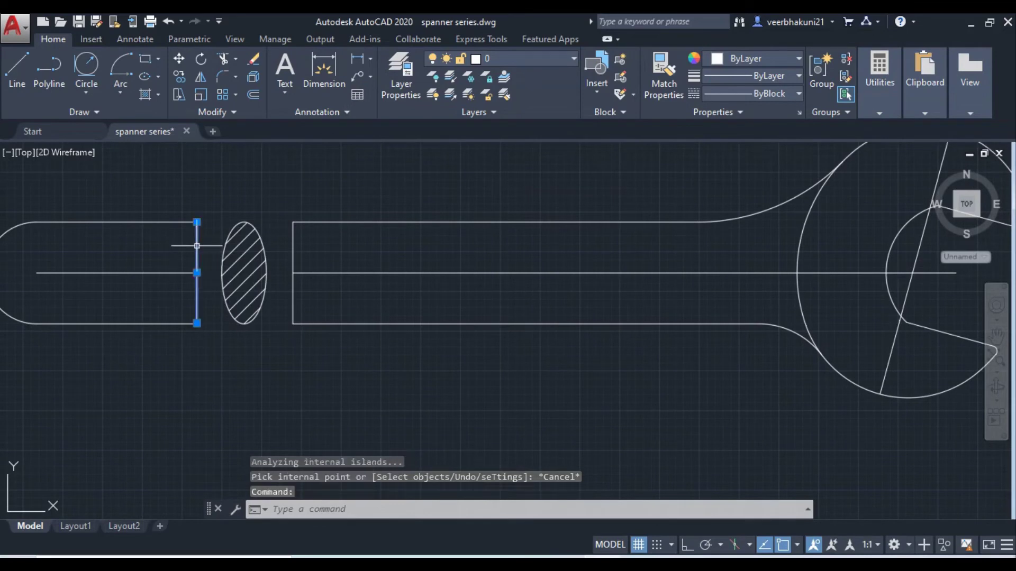
key(Delete)
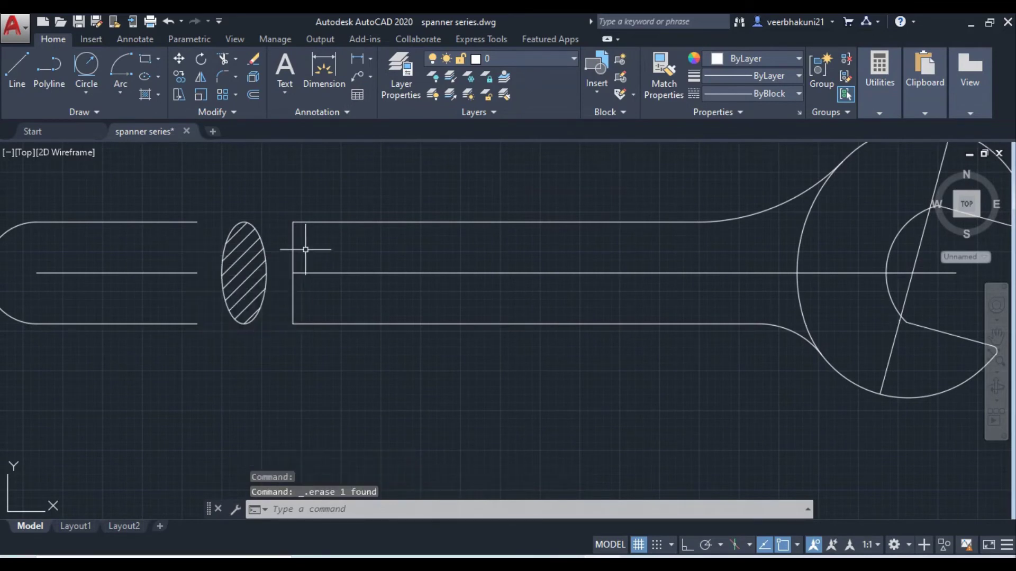
click(293, 247)
key(Delete)
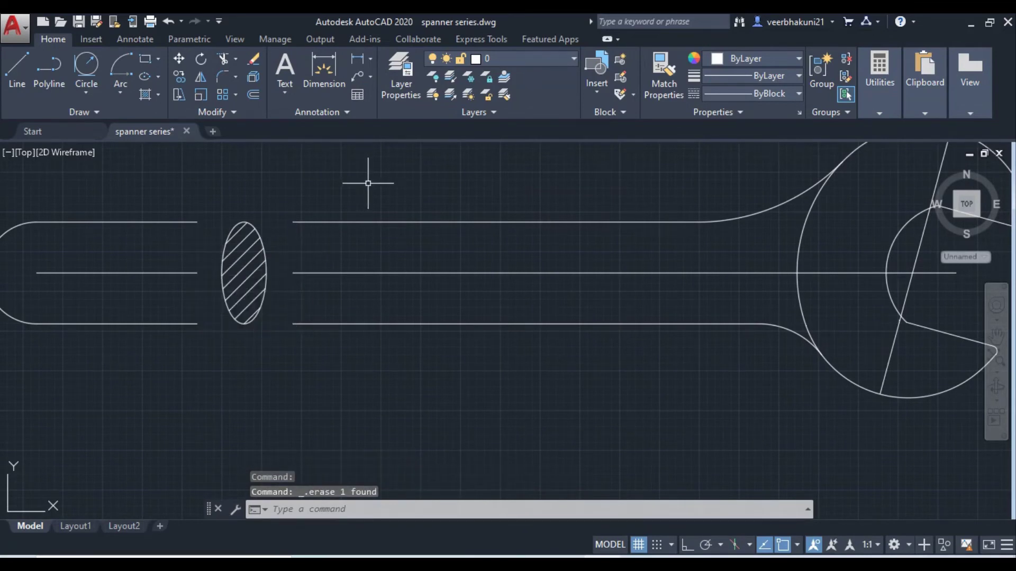
- Draw a five-point wavy spline break line down across the handle, left of the hatched ellipse
text(spl)
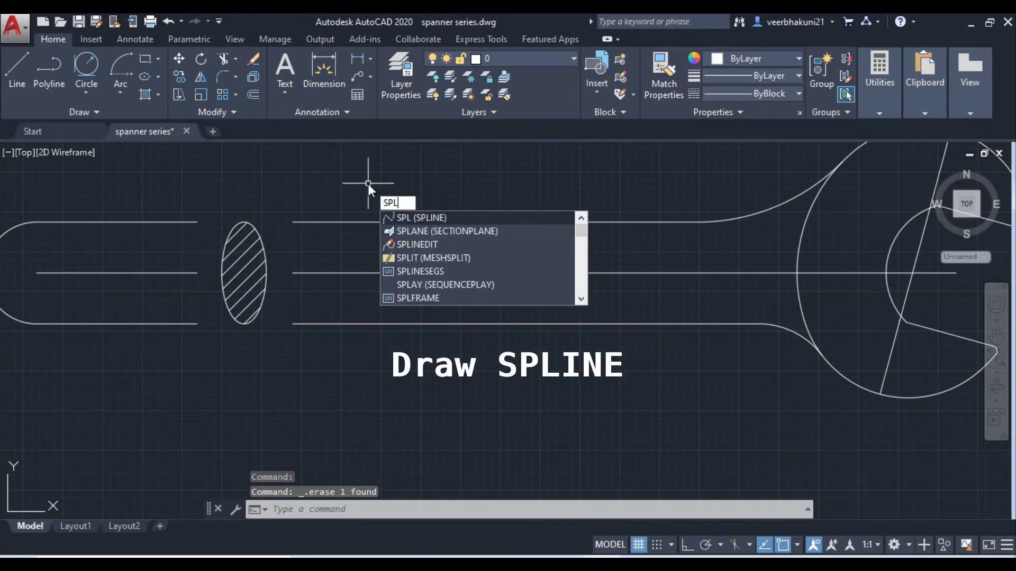
key(Return)
click(198, 223)
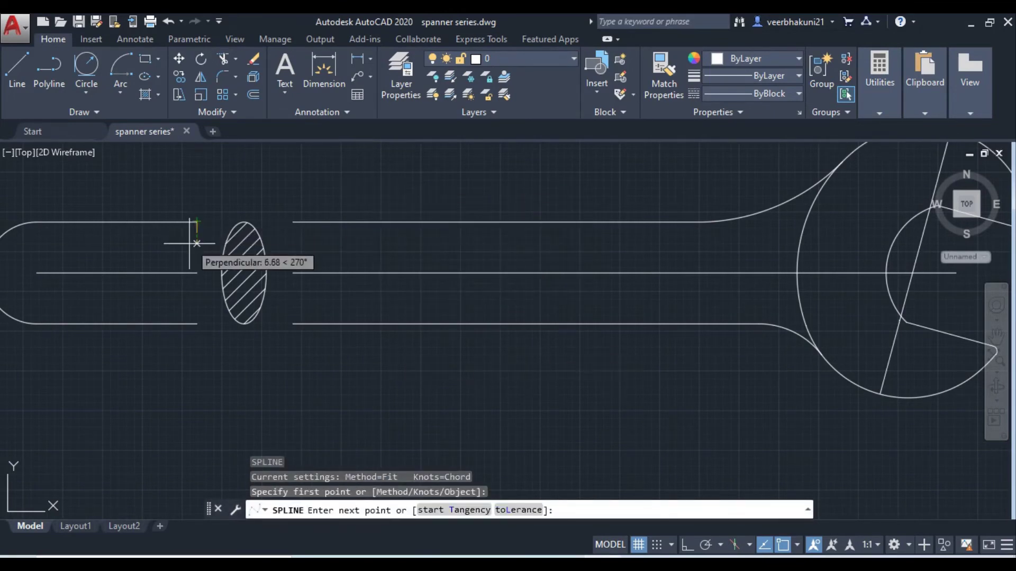
click(188, 241)
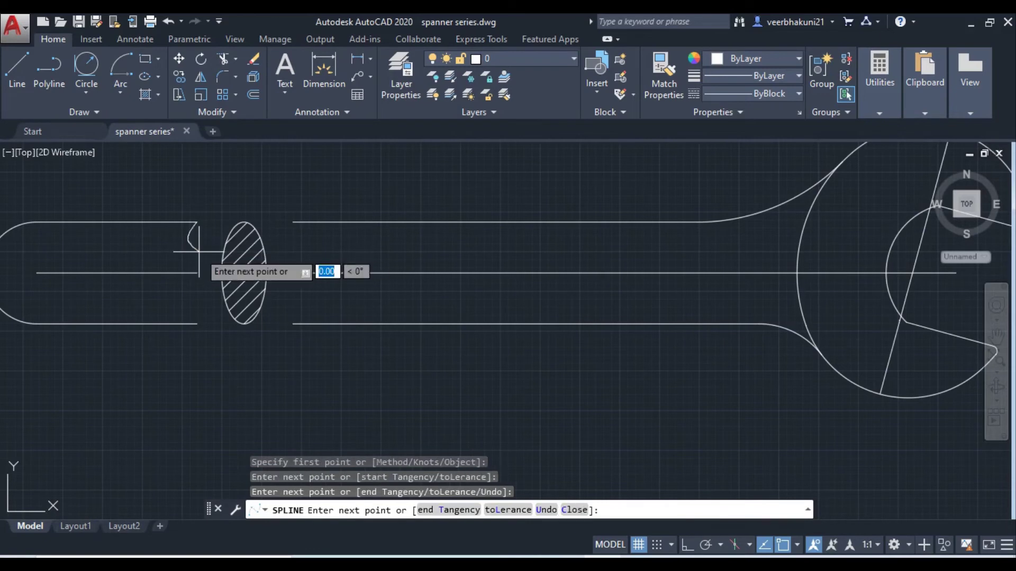
click(188, 263)
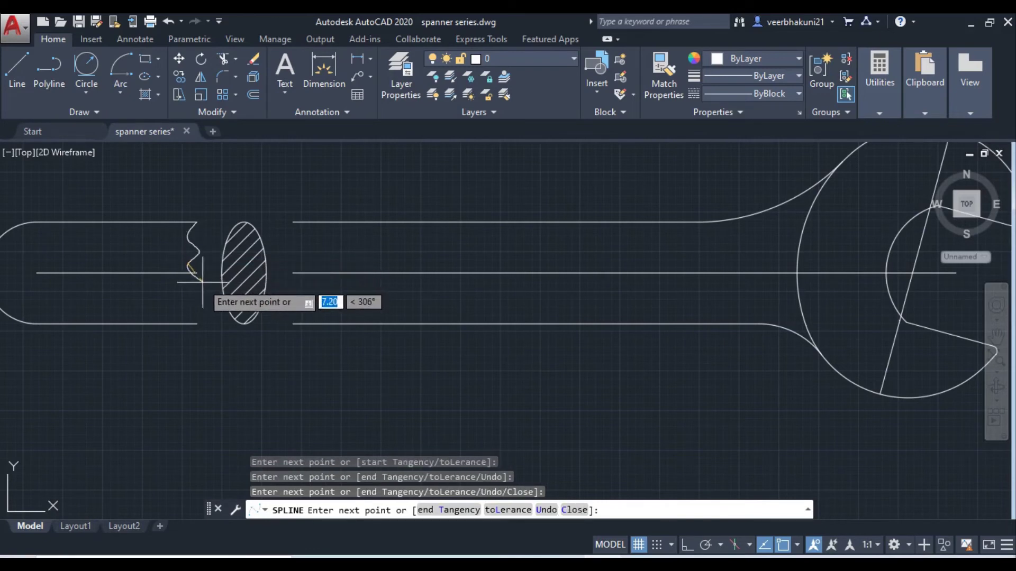
click(204, 280)
click(189, 293)
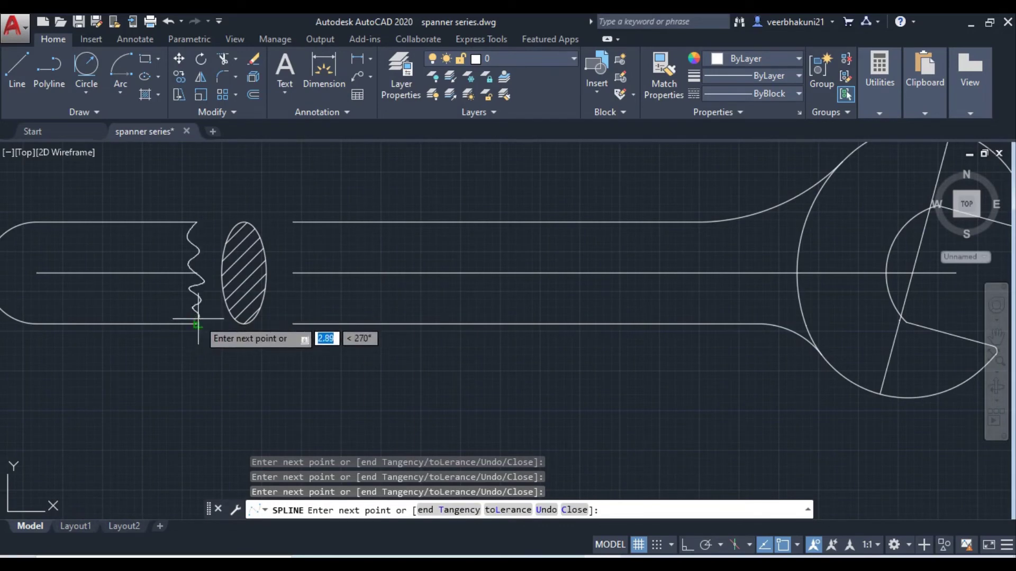
scroll(197, 323, up, 4)
scroll(193, 293, up, 2)
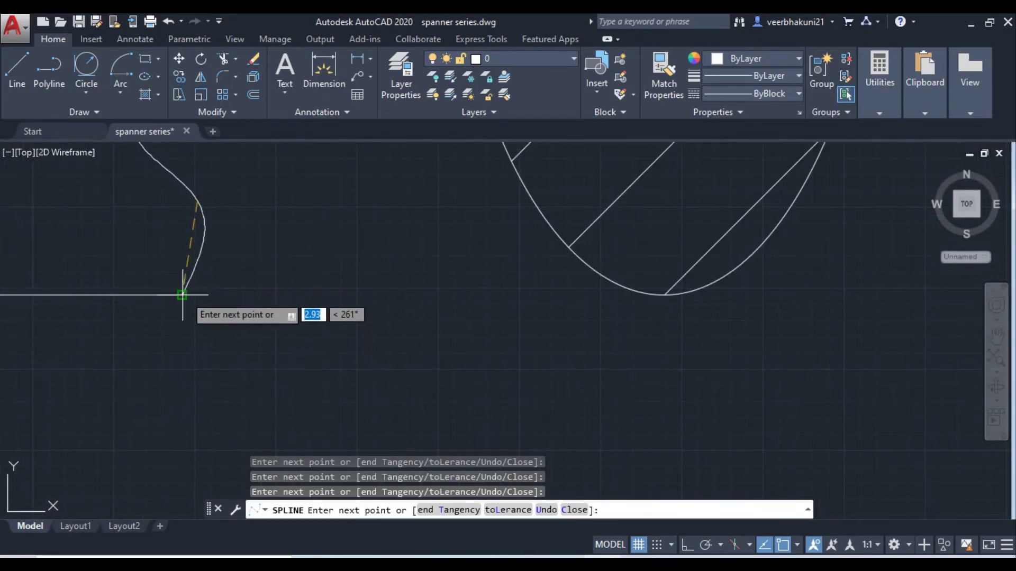
scroll(183, 294, down, 4)
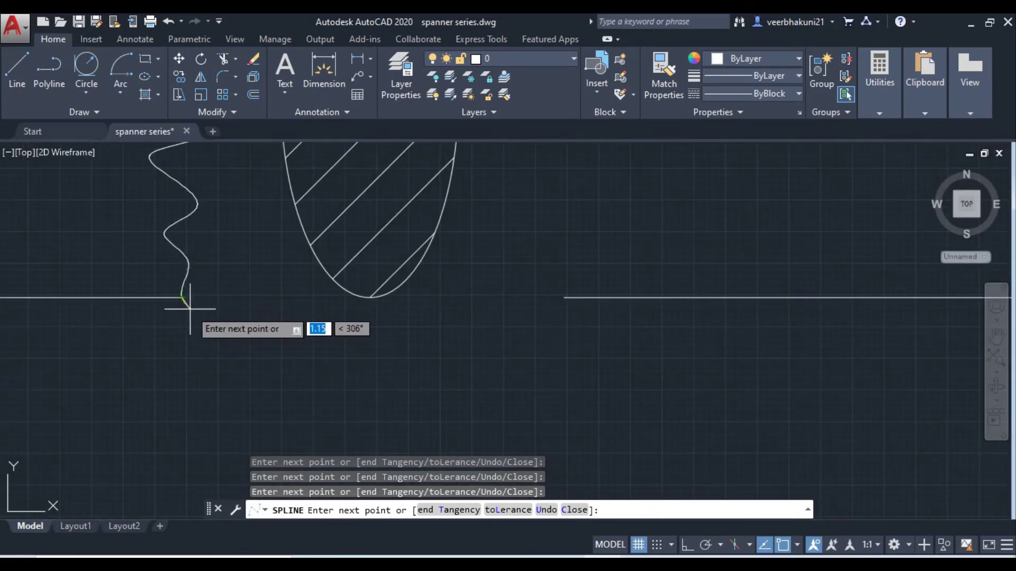
key(Return)
scroll(186, 307, down, 5)
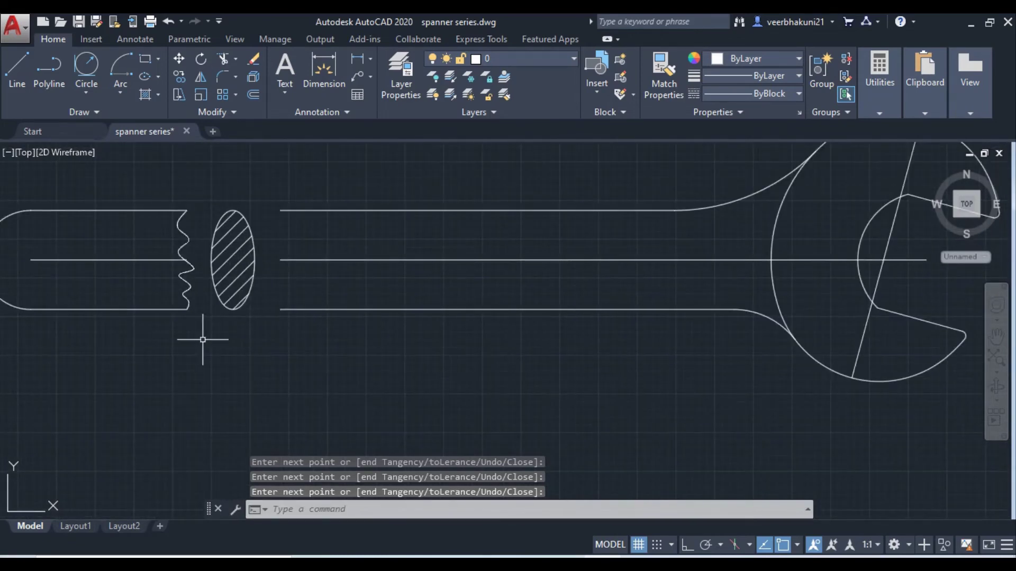
key(Return)
click(188, 278)
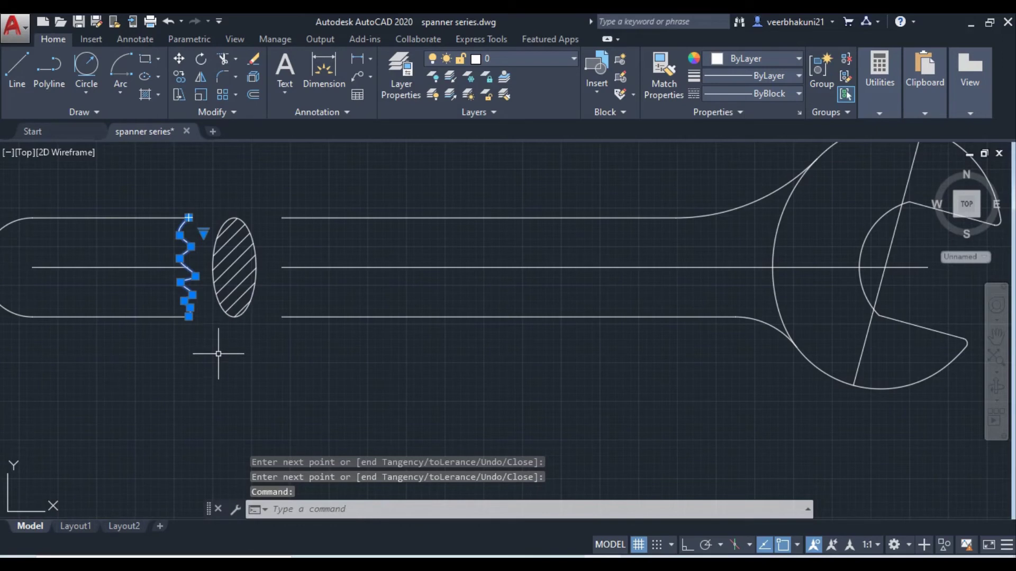
- Copy the wavy break line from its top end to the right side of the hatched section
text(Cop)
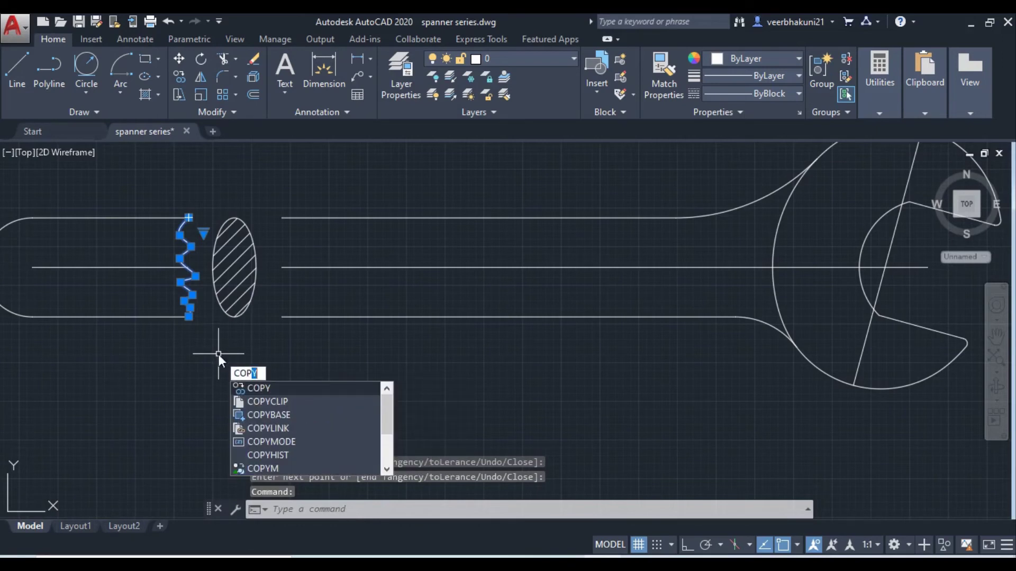
key(Return)
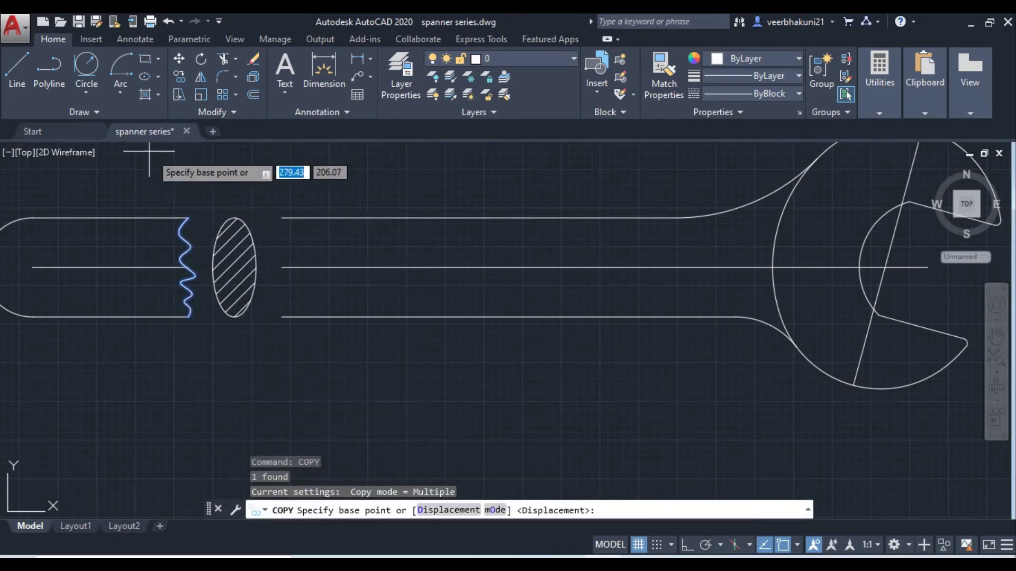
scroll(180, 217, up, 4)
click(198, 226)
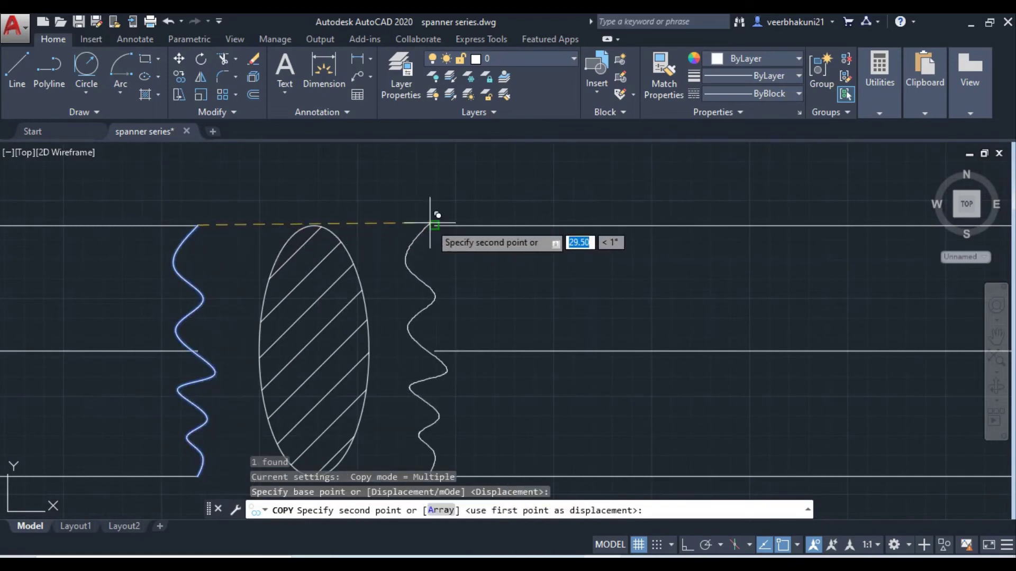
click(434, 224)
scroll(364, 201, down, 2)
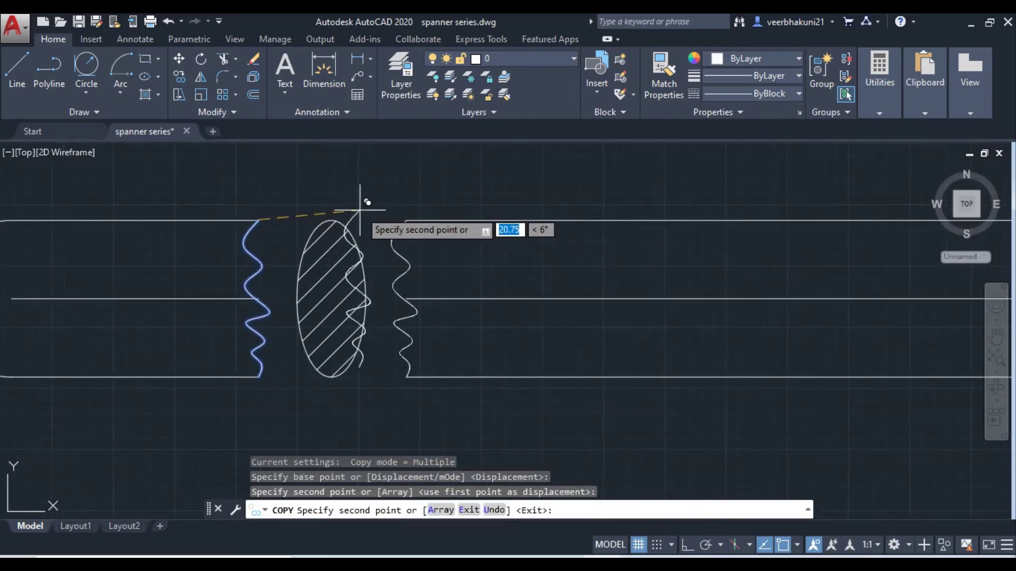
key(Escape)
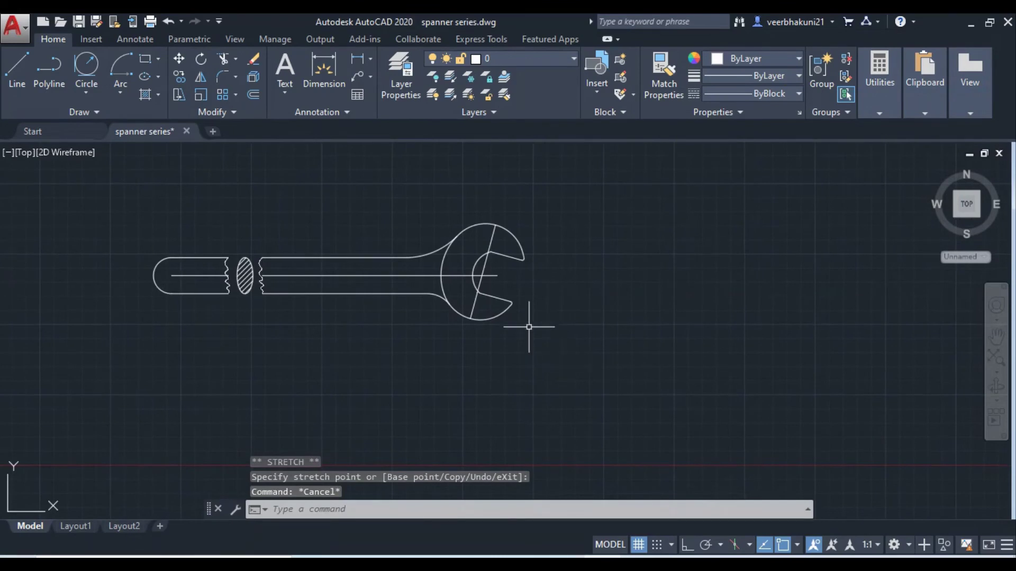
- Add an 86.0 aligned dimension along the slanted head line beside the spanner head
click(370, 60)
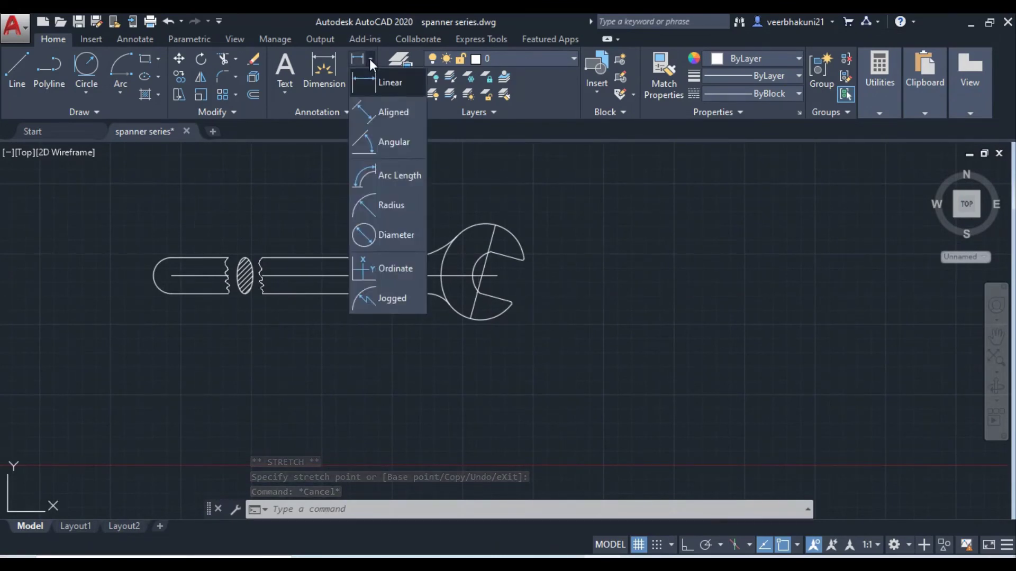
click(390, 113)
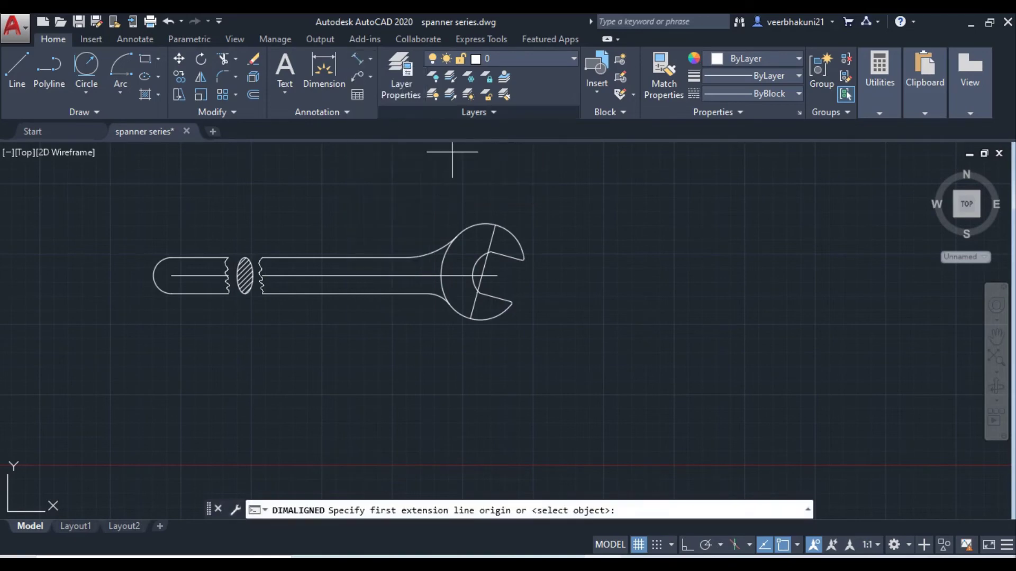
scroll(483, 226, up, 4)
scroll(493, 227, up, 2)
scroll(493, 227, up, 1)
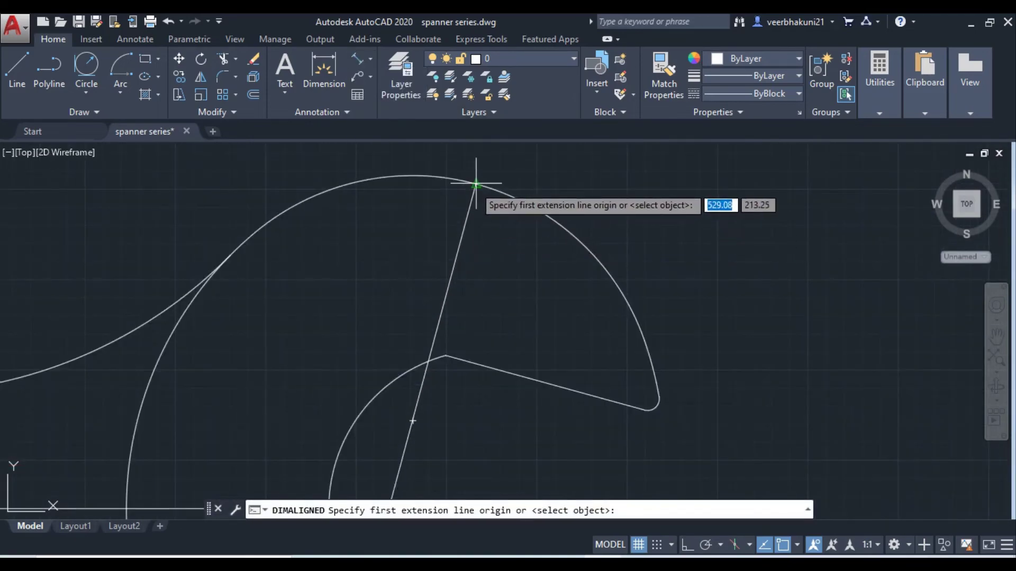
click(471, 186)
scroll(471, 186, down, 3)
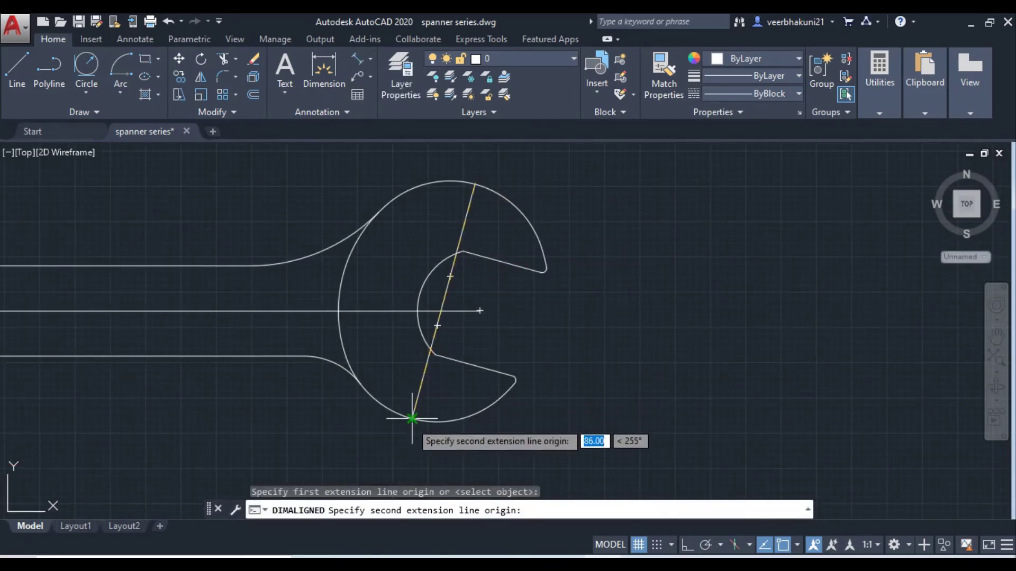
scroll(407, 422, up, 5)
click(416, 361)
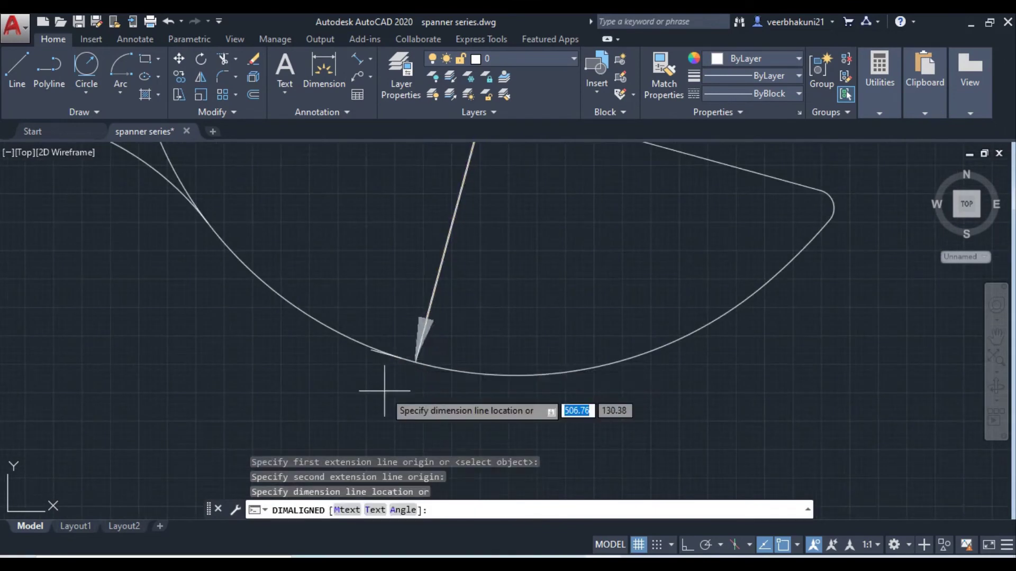
scroll(384, 386, down, 3)
scroll(385, 339, down, 2)
scroll(385, 331, down, 2)
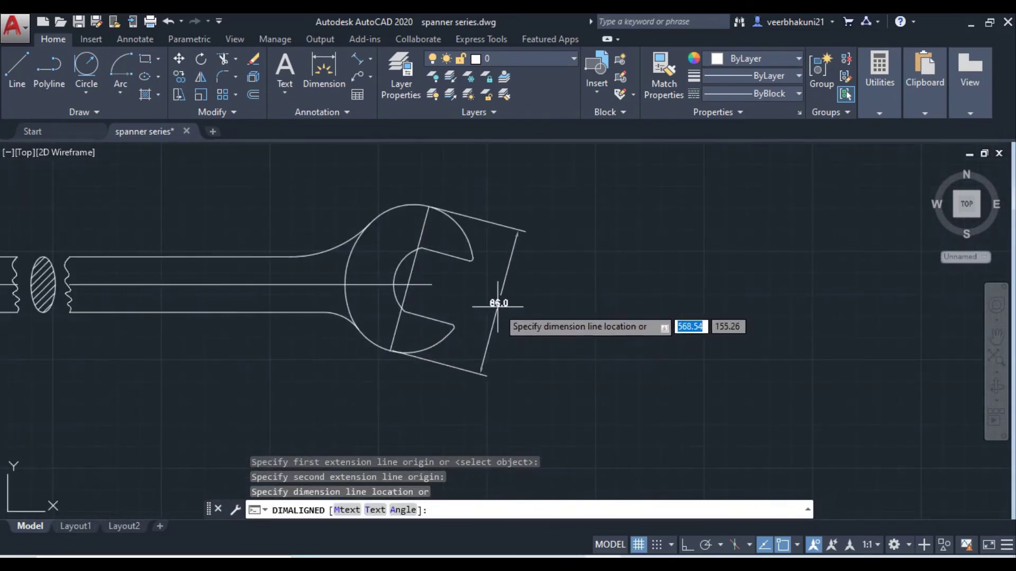
click(492, 306)
middle_drag(561, 339, 559, 327)
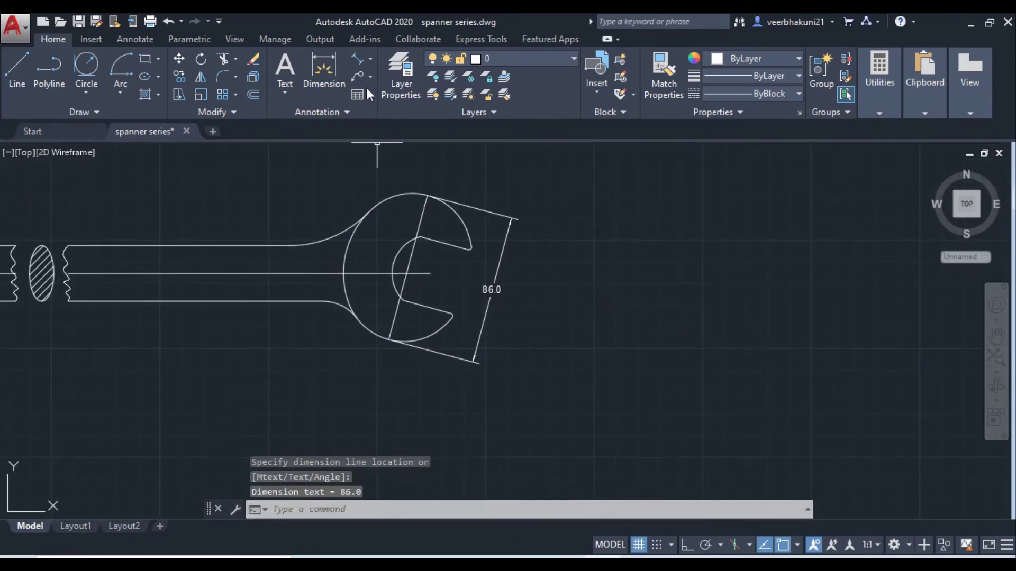
- Add a 38.0 aligned dimension between the upper and lower jaw tips
click(359, 58)
scroll(454, 238, up, 3)
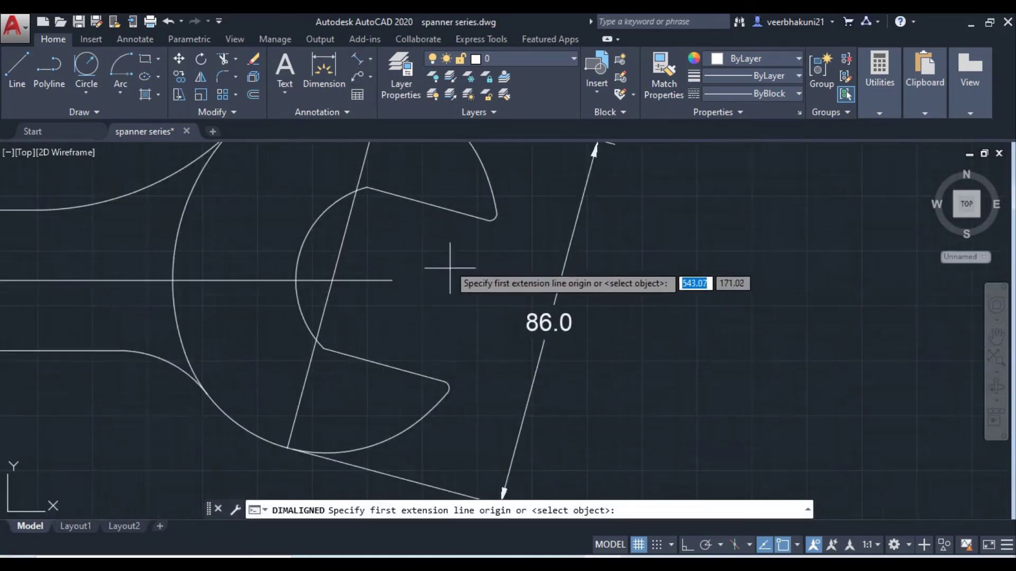
click(436, 205)
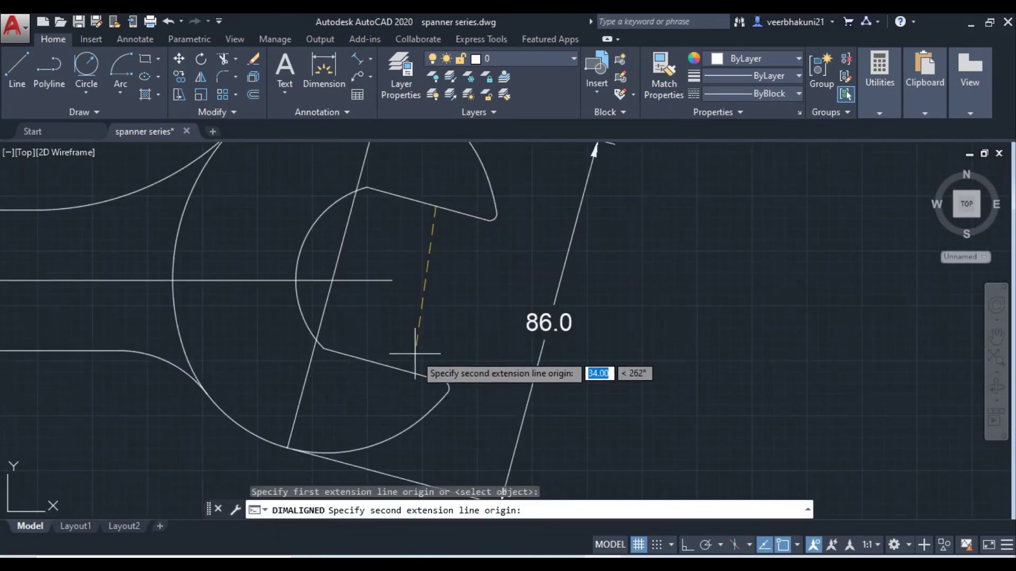
click(392, 368)
click(444, 205)
click(439, 296)
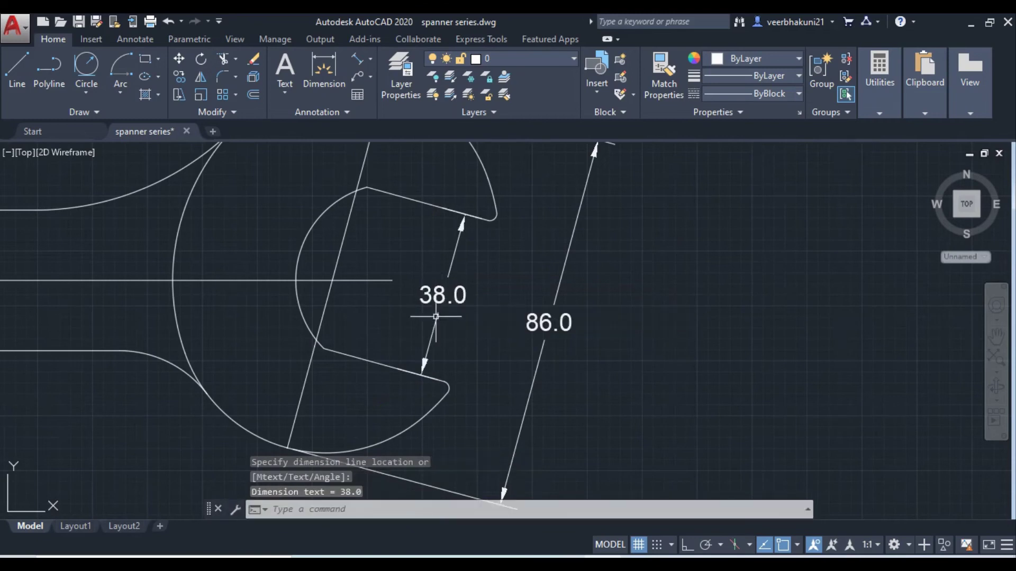
scroll(450, 341, down, 2)
mouse_move(621, 414)
middle_down()
mouse_move(612, 396)
mouse_move(569, 376)
middle_up()
scroll(580, 393, down, 2)
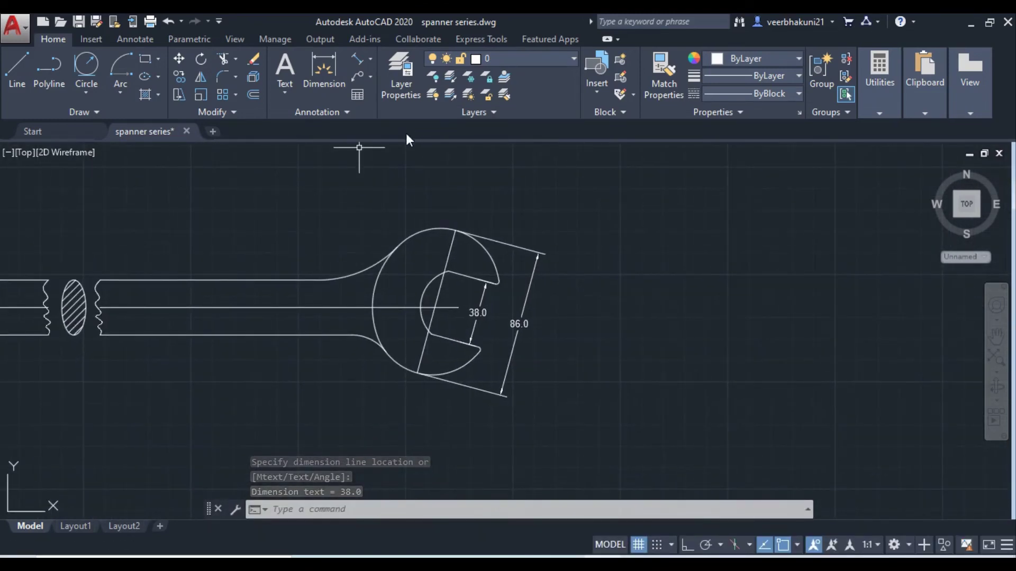
- Erase the slanted jaw line and dimension 305.0 from the centre-line end to the handle's left end
click(449, 252)
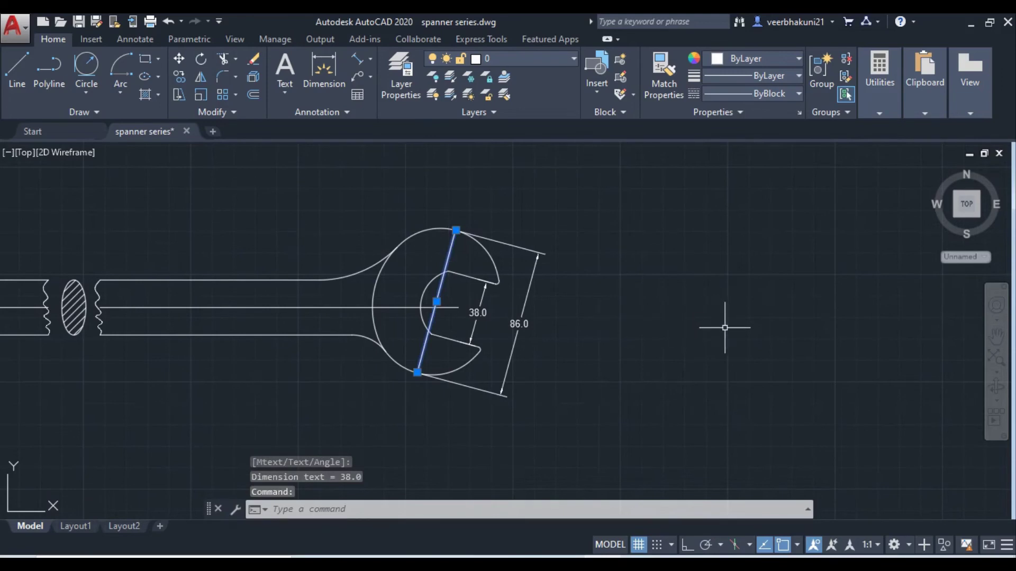
key(Delete)
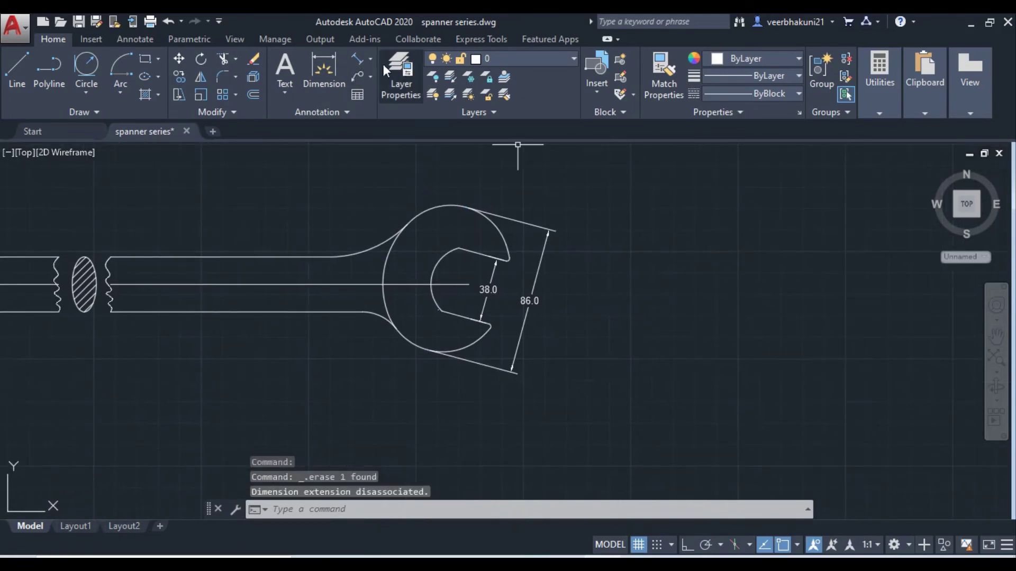
click(373, 61)
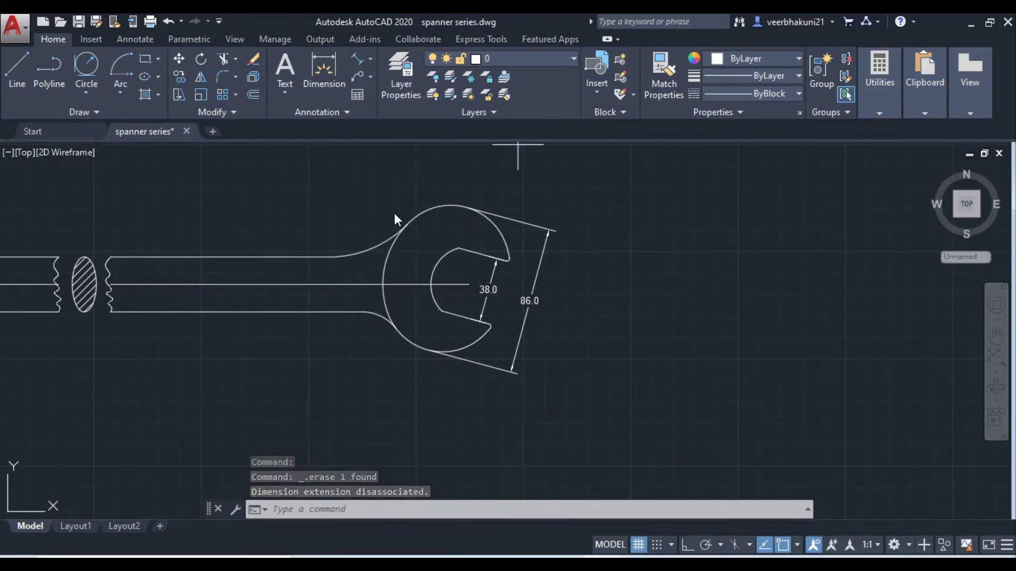
click(468, 284)
scroll(676, 312, down, 4)
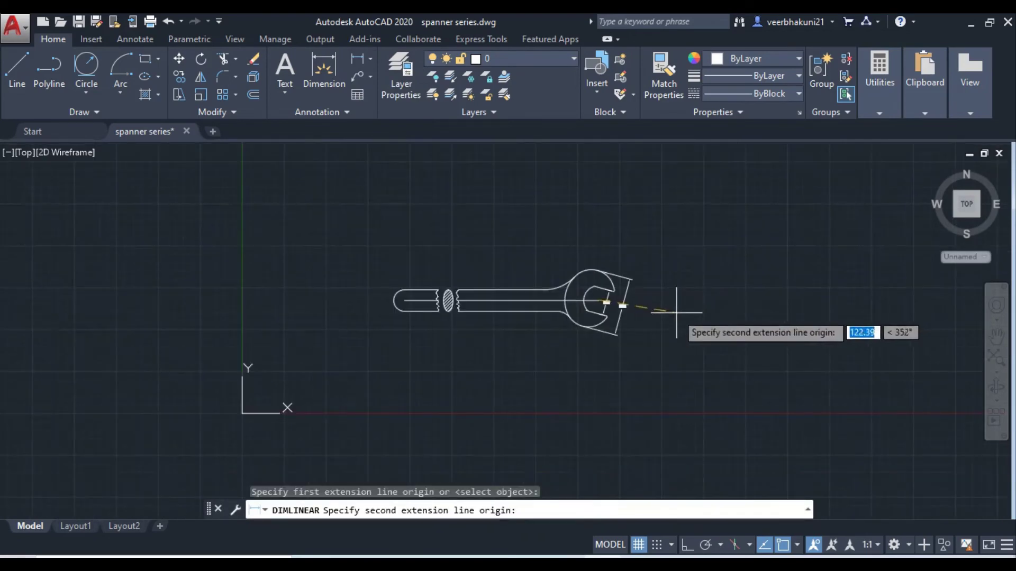
scroll(410, 302, up, 6)
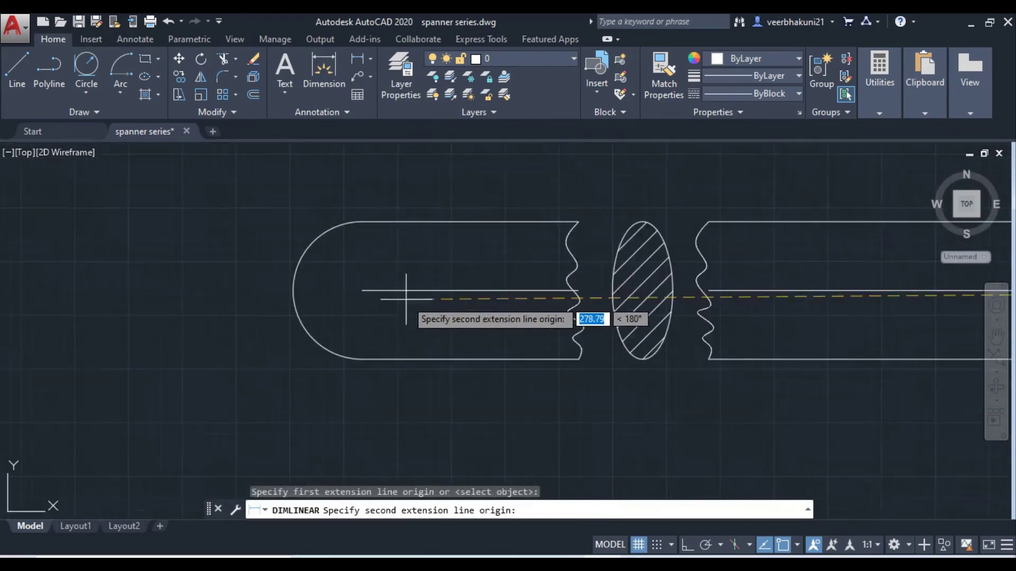
click(293, 293)
scroll(322, 343, down, 1)
scroll(319, 341, down, 2)
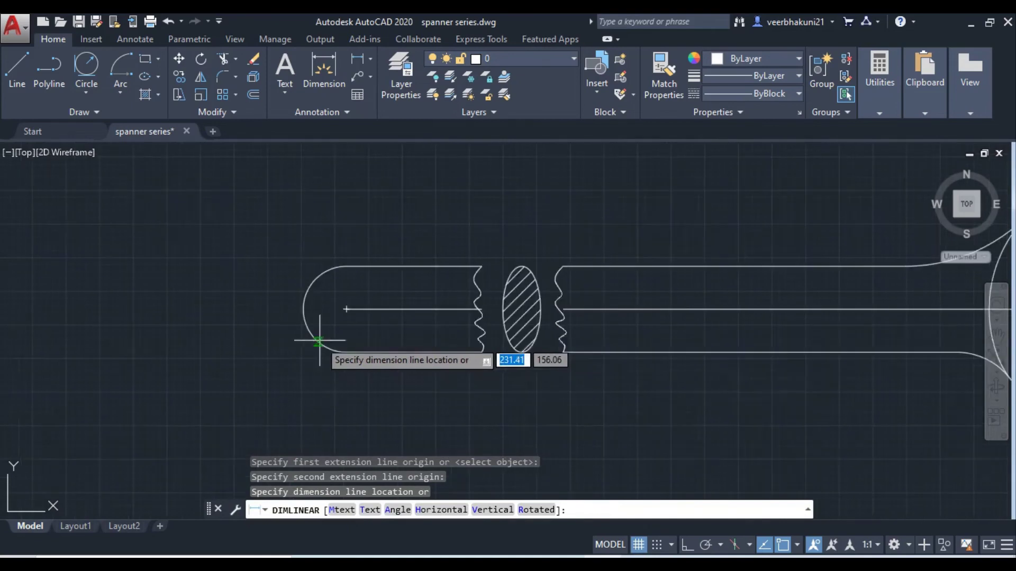
scroll(319, 342, down, 2)
click(621, 383)
scroll(529, 386, down, 1)
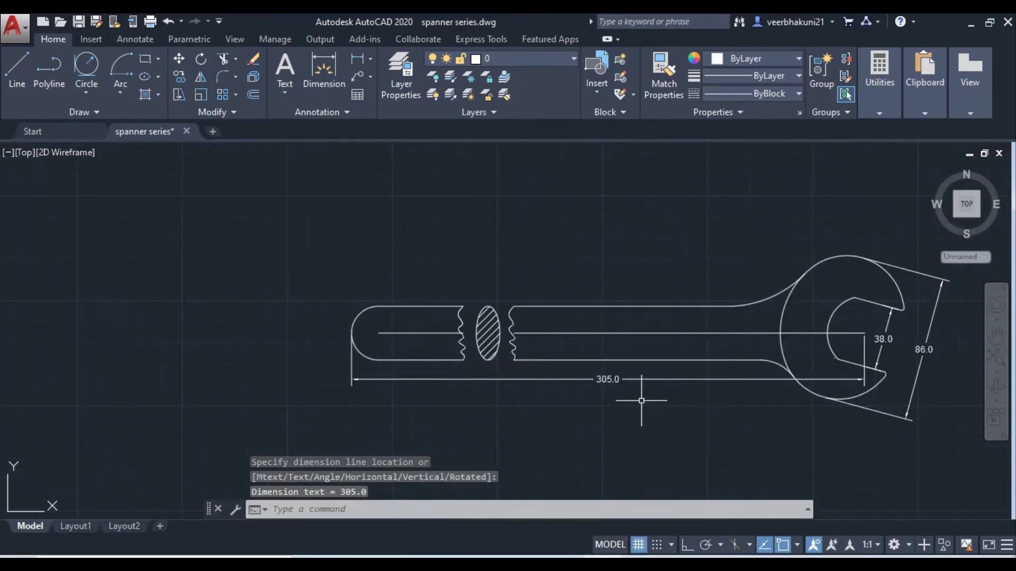
click(370, 59)
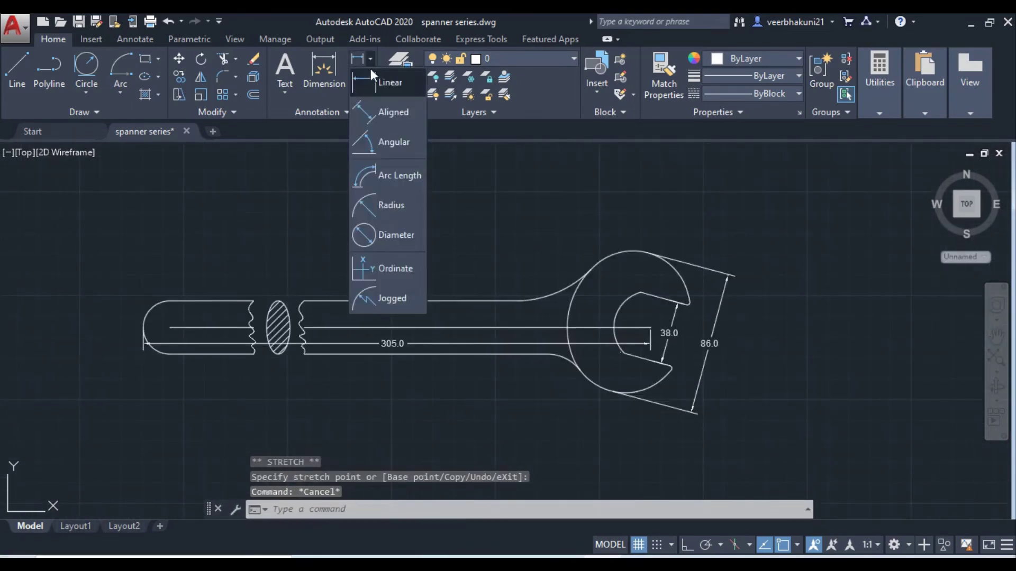
- Add R25.0 and R64.0 radius dimensions to the lower and upper fillet arcs between handle and head
click(393, 206)
click(561, 359)
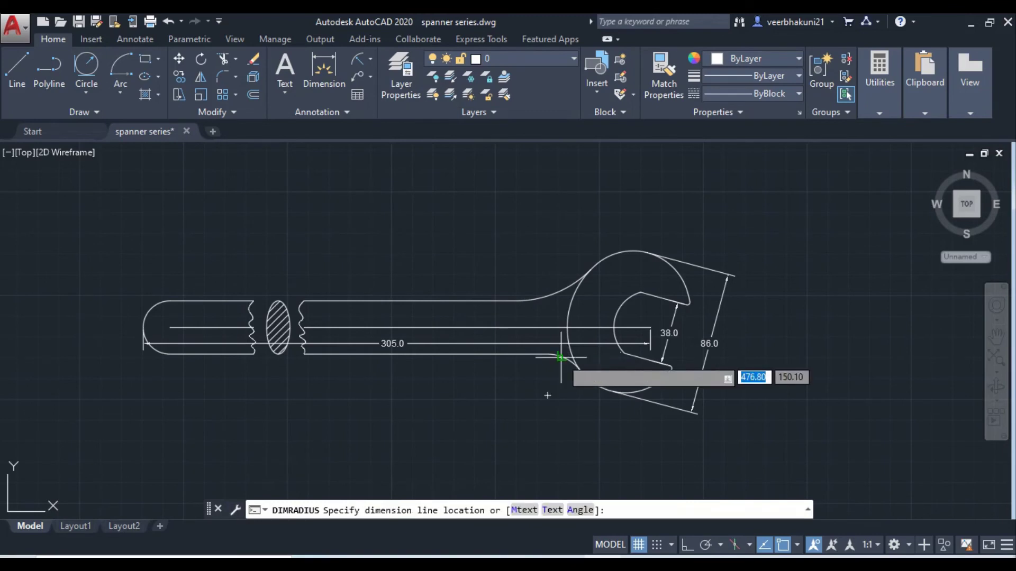
click(545, 389)
middle_drag(547, 395, 540, 400)
click(359, 60)
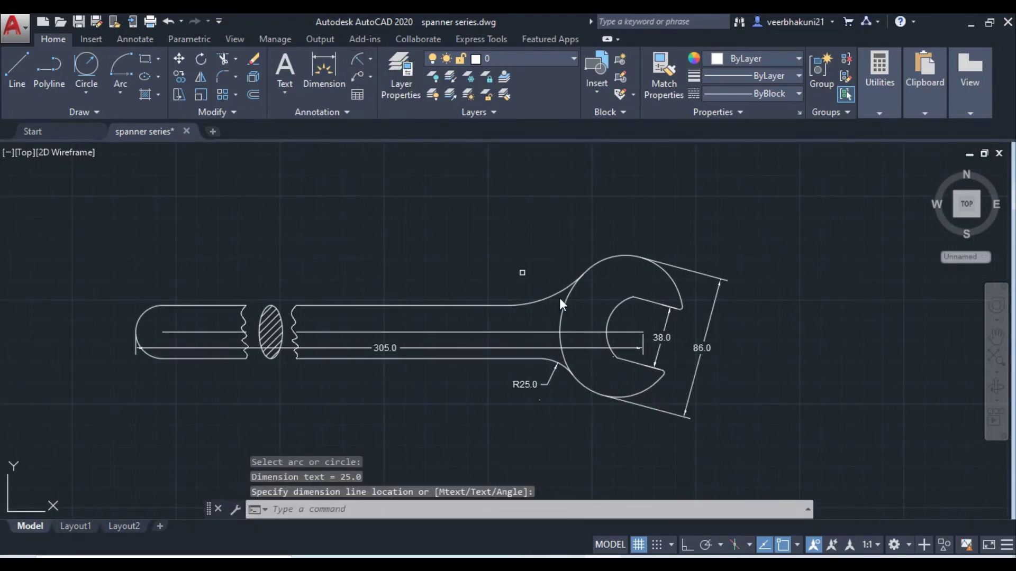
click(548, 295)
click(531, 267)
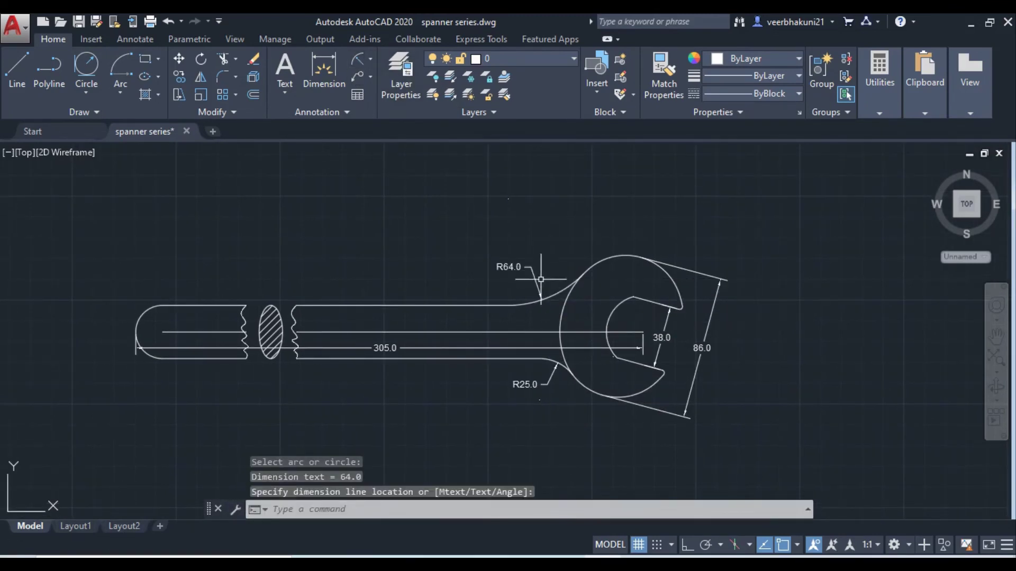
middle_drag(540, 279, 504, 268)
- Add an R50.0 radius to the large head circle and an R22.0 radius to the inner jaw arc
key(Return)
scroll(550, 312, up, 4)
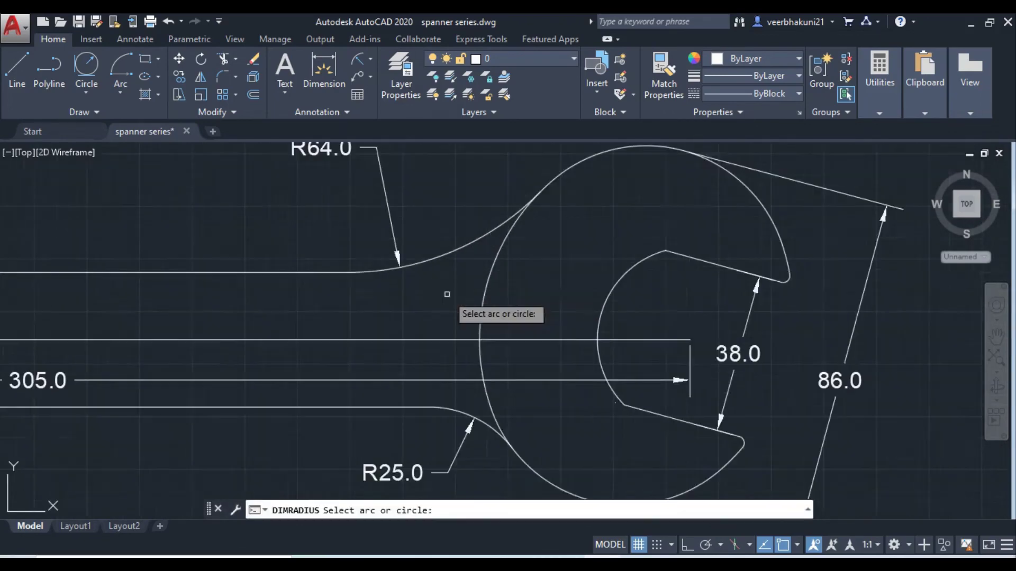
click(480, 334)
click(441, 312)
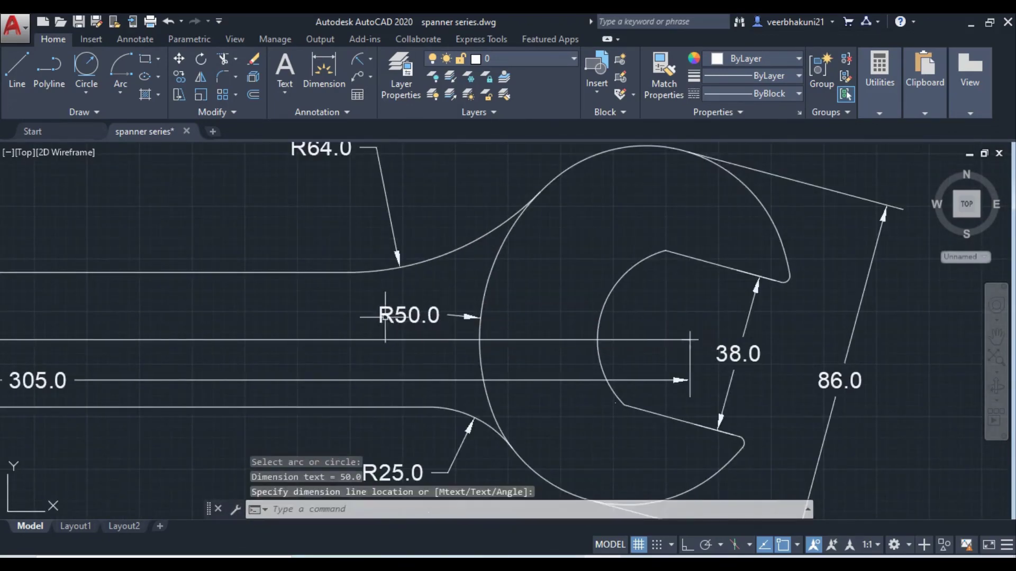
scroll(487, 318, down, 2)
middle_drag(483, 319, 447, 314)
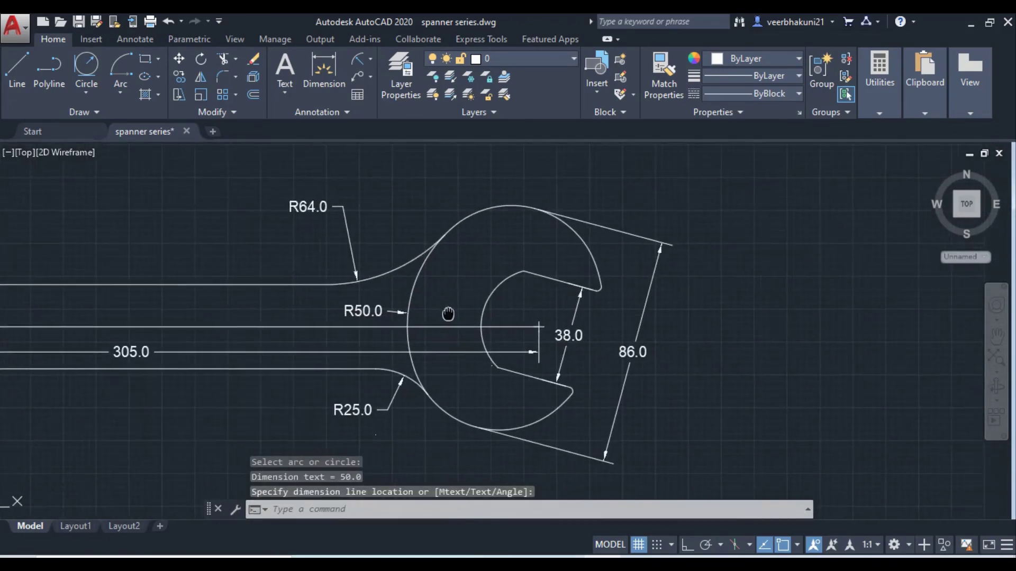
click(360, 62)
click(499, 283)
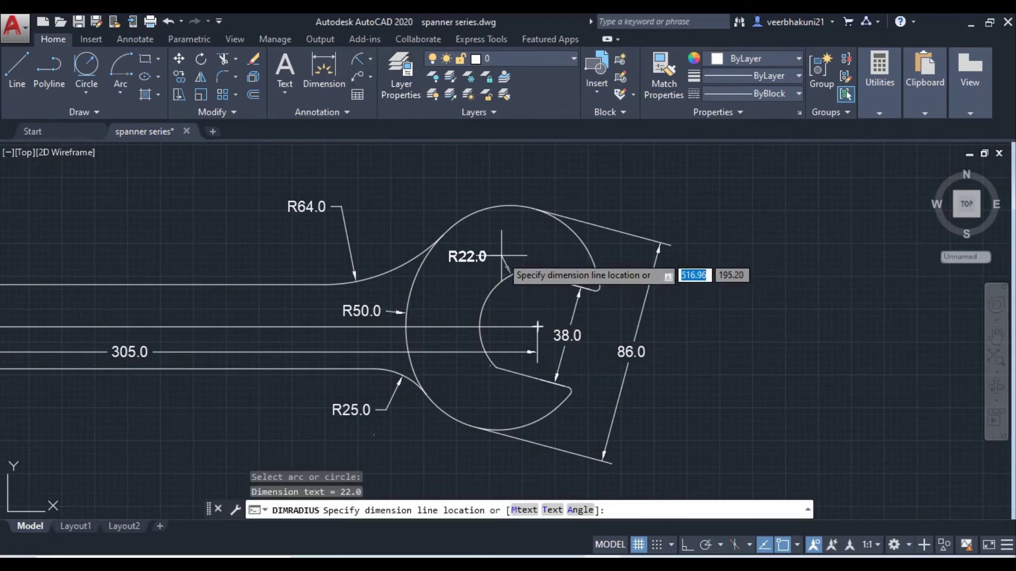
scroll(435, 299, down, 2)
click(436, 299)
scroll(159, 318, up, 3)
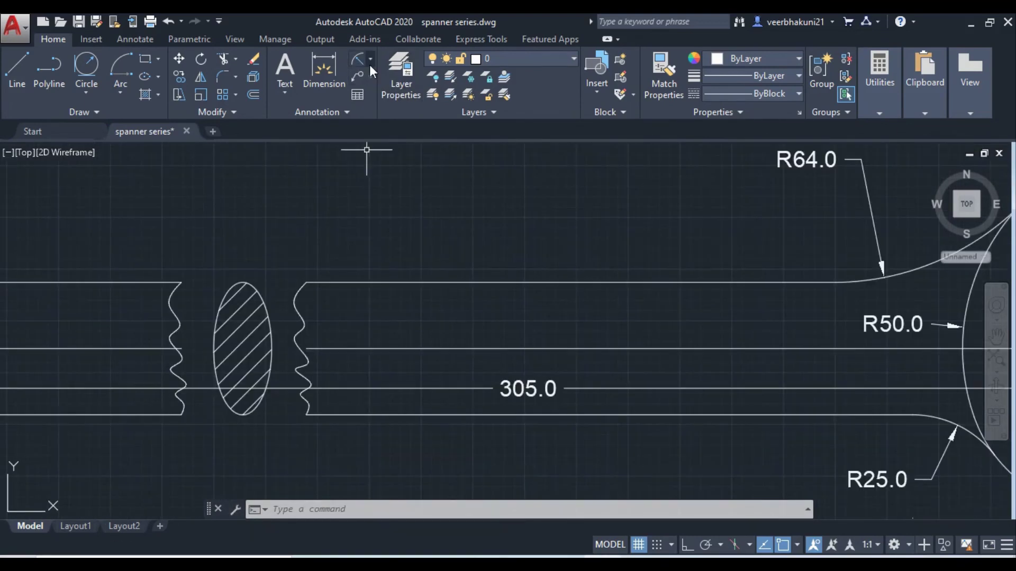
click(369, 65)
- Add a 14.0 linear dimension across the hatched ellipse, placed below it
click(383, 87)
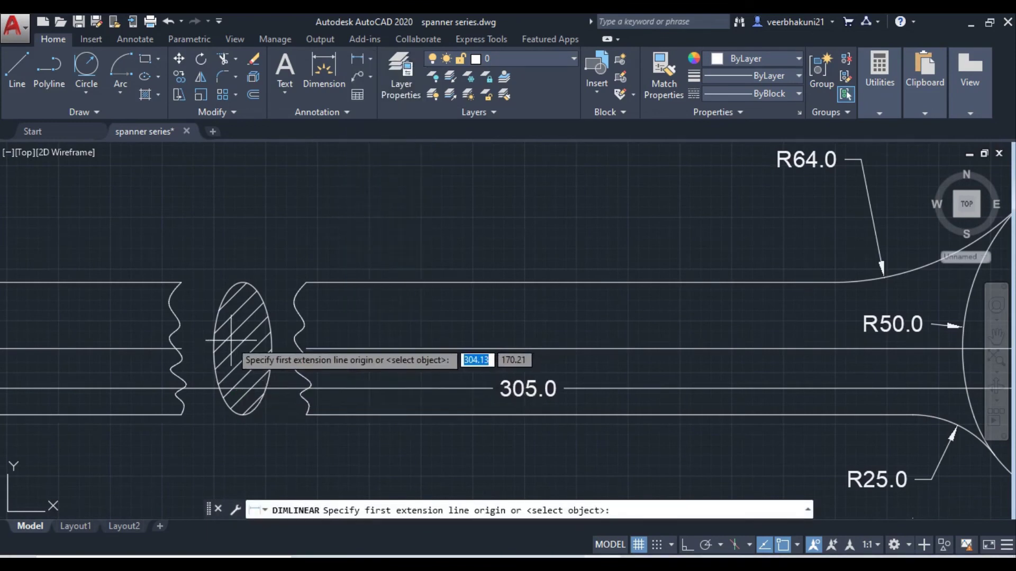
scroll(230, 340, up, 3)
click(188, 363)
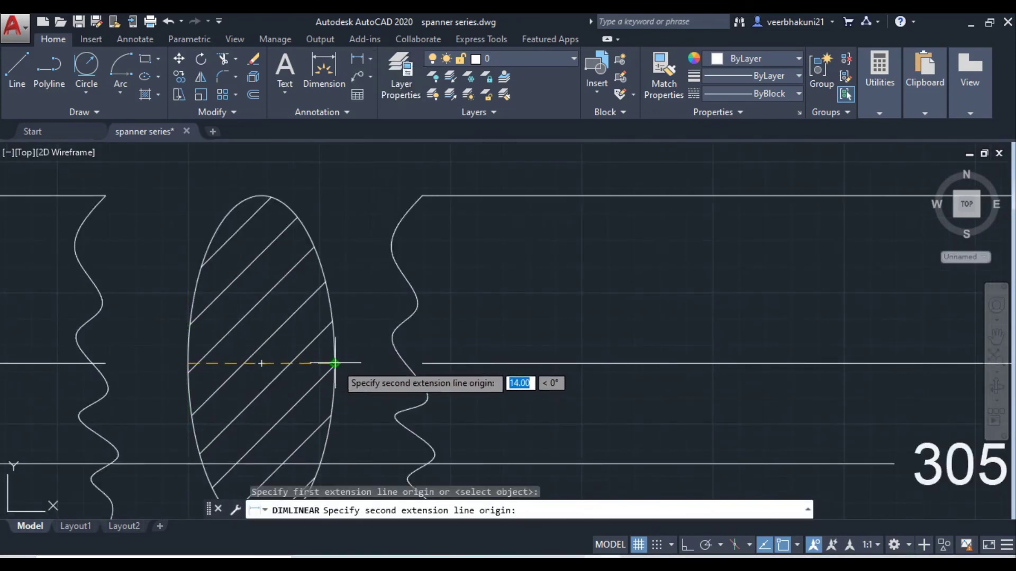
click(333, 363)
scroll(275, 365, down, 1)
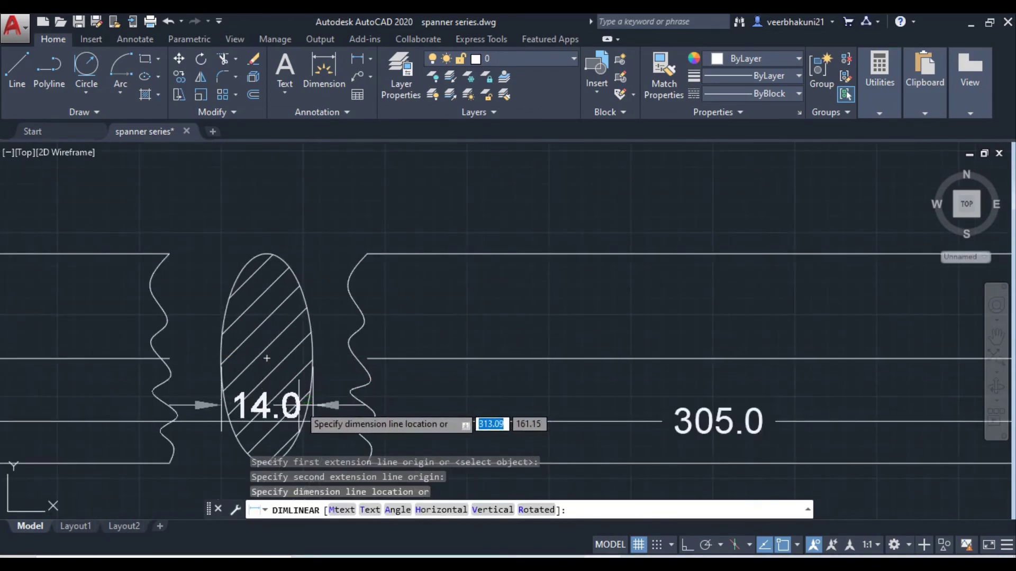
scroll(296, 418, down, 2)
click(299, 444)
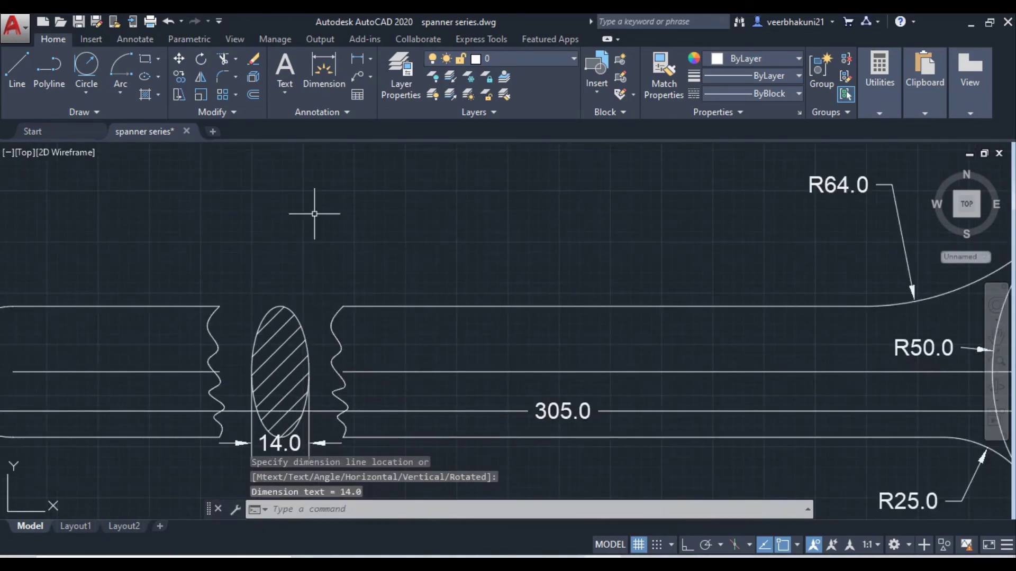
- Try a linear dimension from the ellipse's top to bottom, cancelling an accidental grip stretch
key(Return)
scroll(286, 325, up, 3)
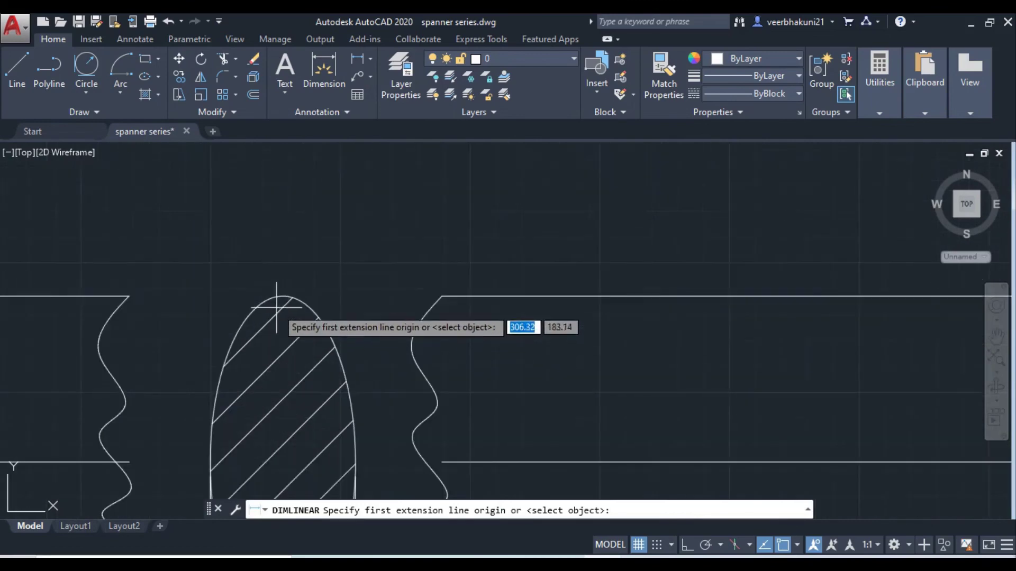
click(281, 289)
scroll(281, 291, down, 3)
scroll(289, 418, up, 2)
scroll(278, 410, up, 2)
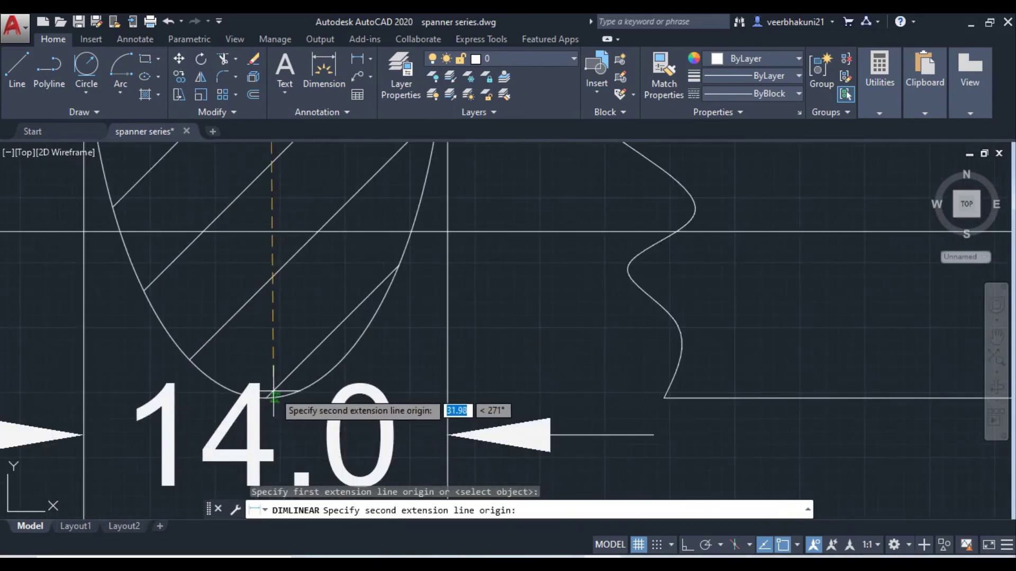
click(268, 398)
scroll(268, 398, down, 3)
scroll(264, 323, down, 1)
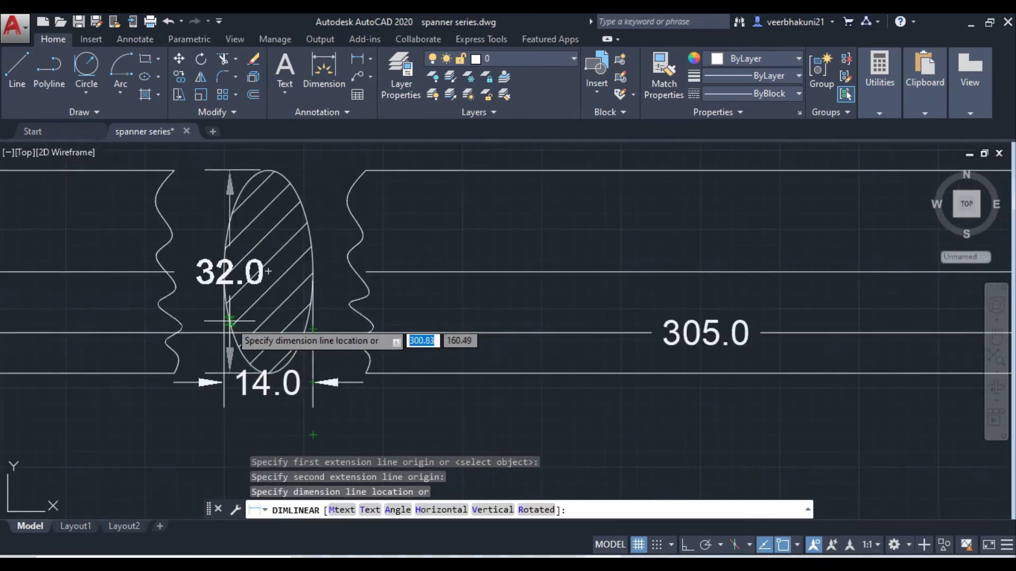
click(275, 370)
key(Escape)
scroll(351, 239, down, 2)
- Dimension the handle 32.0 between its top and bottom edges, then undo the unwanted change
key(Return)
click(427, 257)
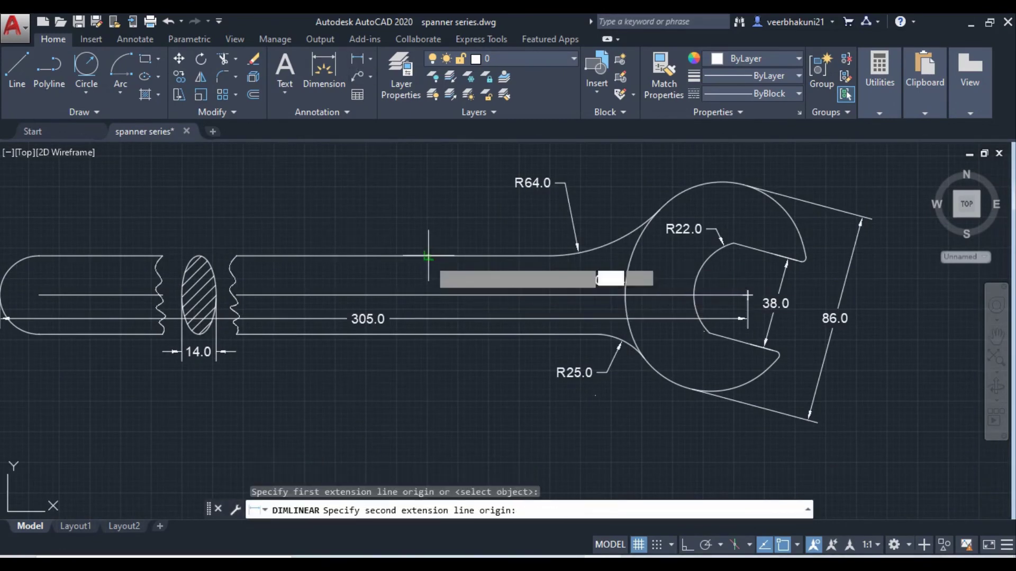
scroll(423, 340, up, 5)
click(419, 320)
scroll(418, 339, down, 3)
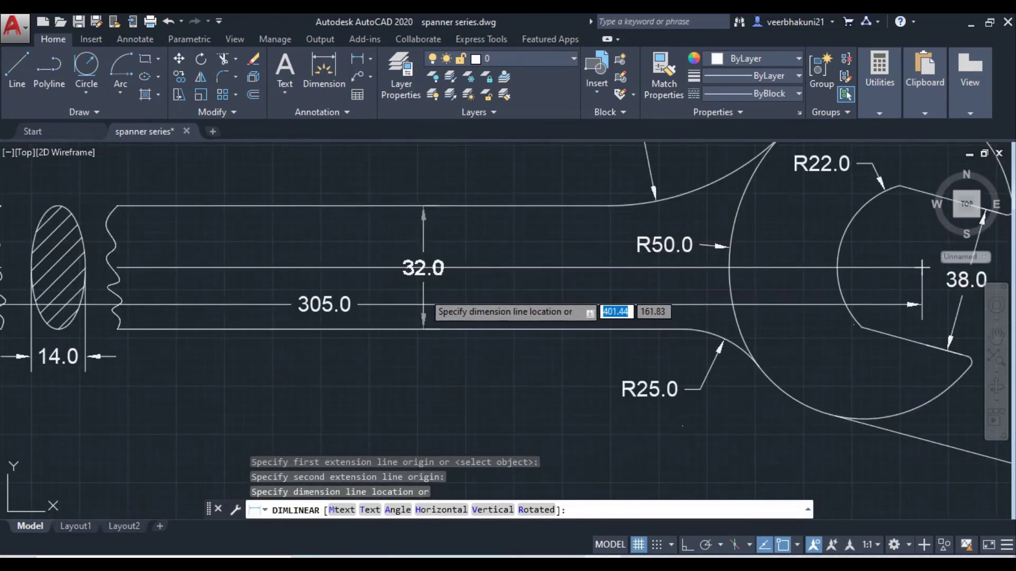
click(420, 296)
scroll(420, 318, down, 2)
key(ctrl+z)
key(ctrl+z)
key(ctrl+z)
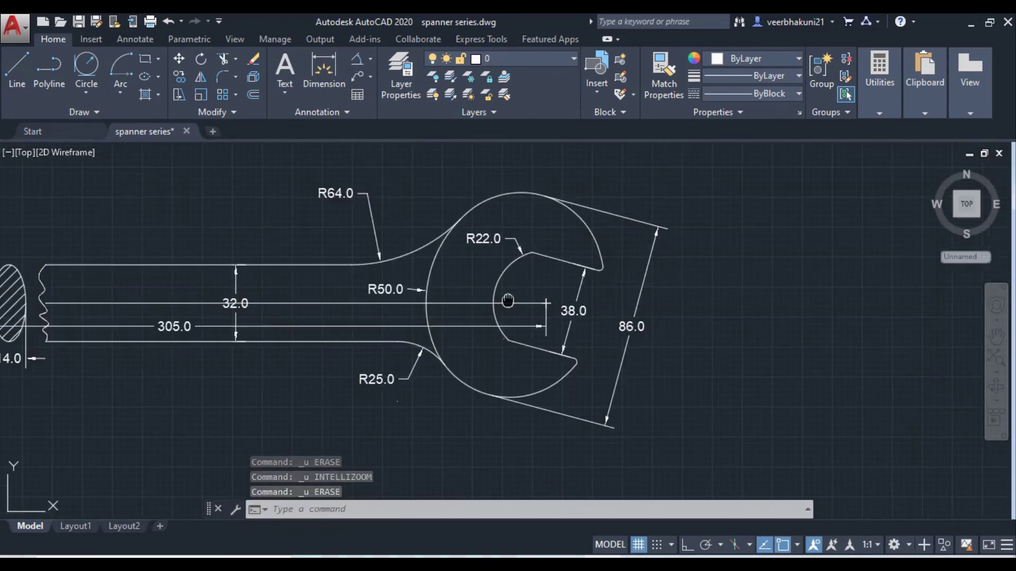
- Add a 15° angular dimension between the upper jaw line and the centre line
click(357, 58)
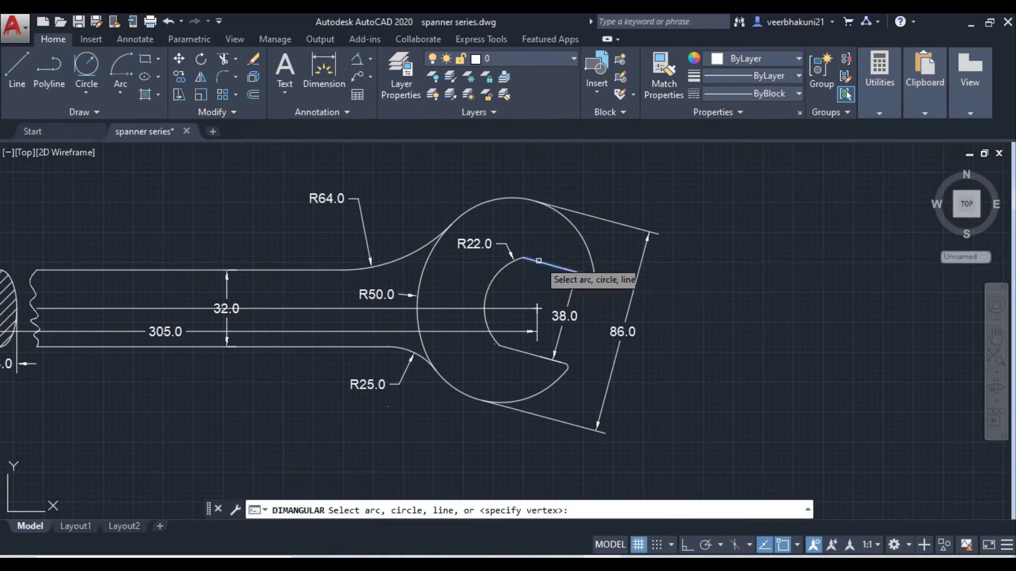
click(545, 263)
click(508, 309)
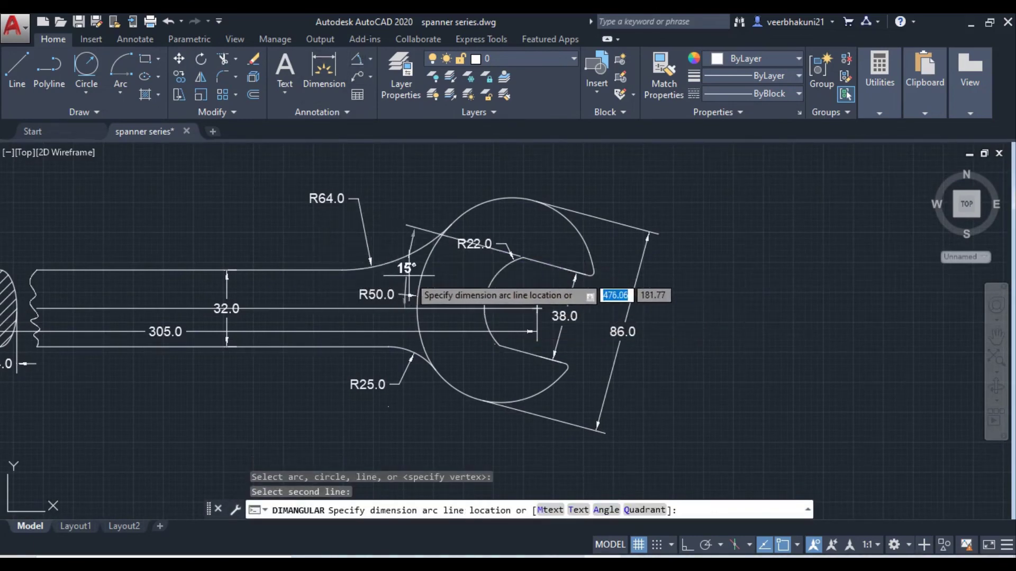
click(412, 276)
scroll(413, 276, down, 2)
scroll(455, 286, up, 2)
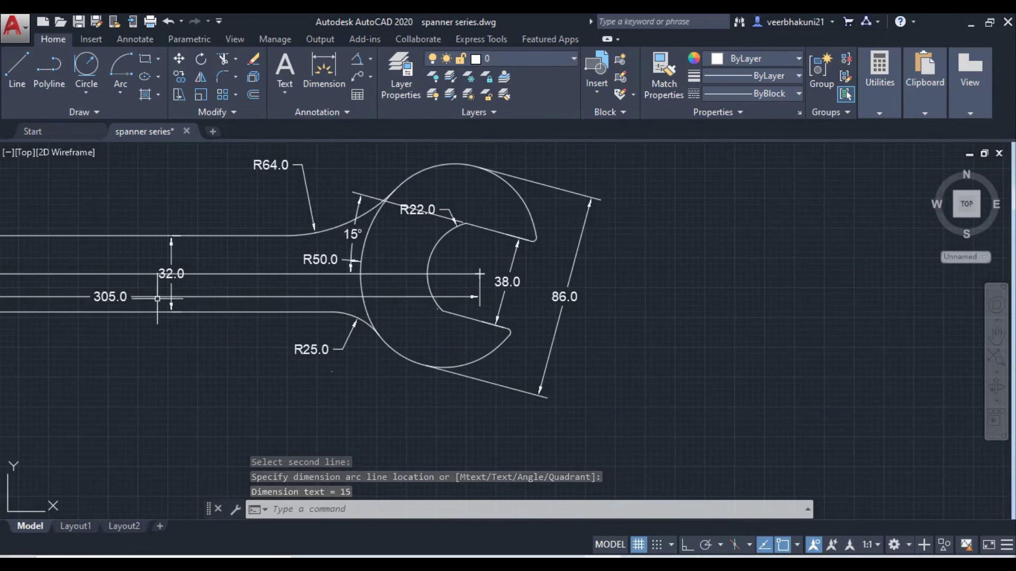
scroll(380, 317, down, 2)
scroll(503, 174, up, 3)
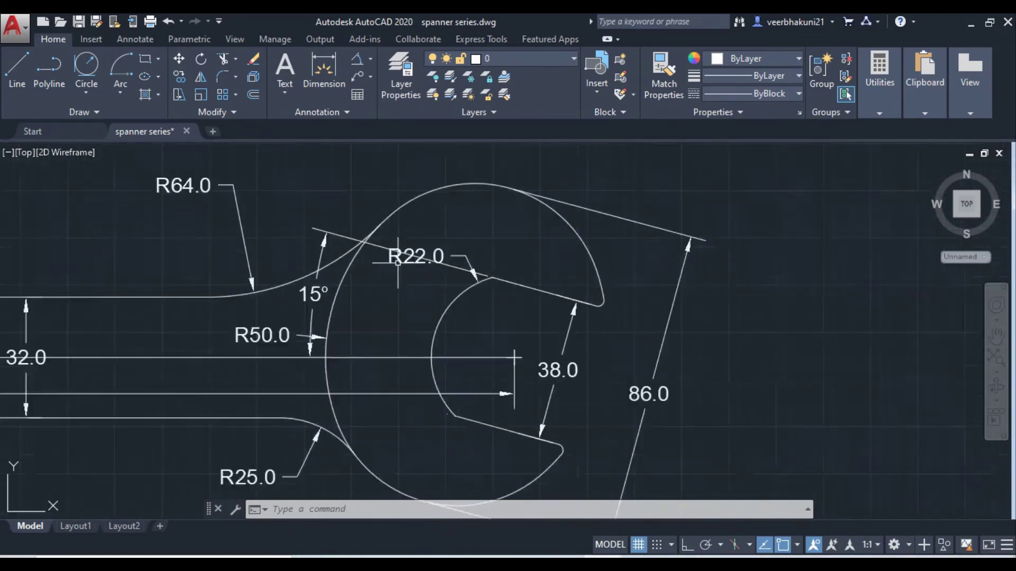
key(Escape)
- Give the jaw-tip fillet an R1.6 radius dimension and check the reference spanner image
click(374, 57)
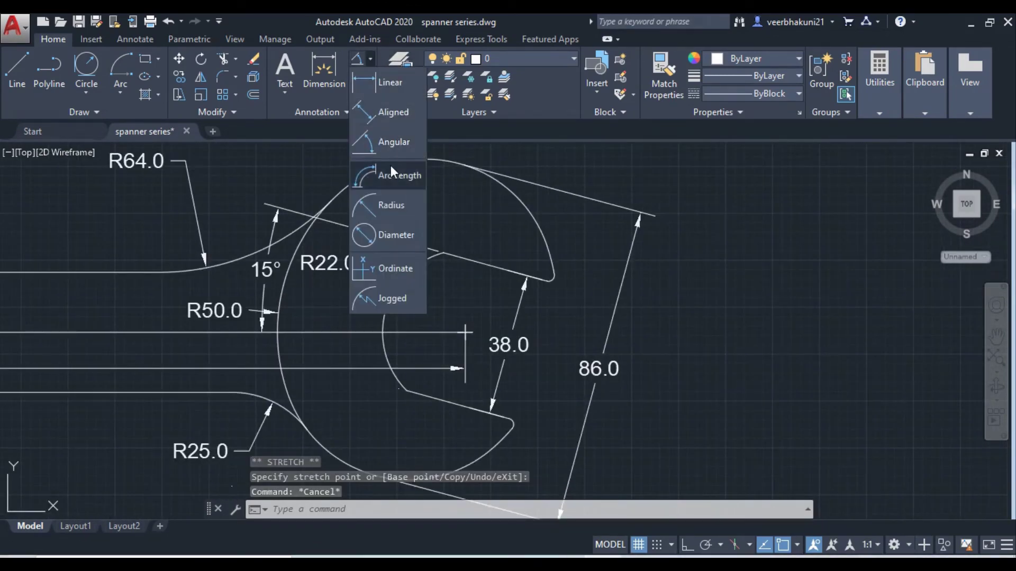
click(390, 197)
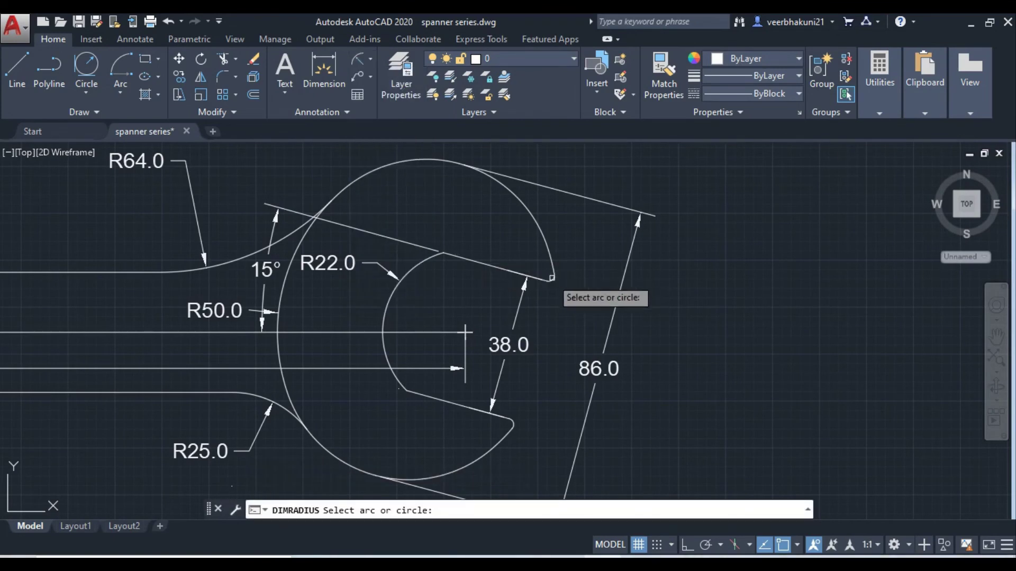
click(551, 278)
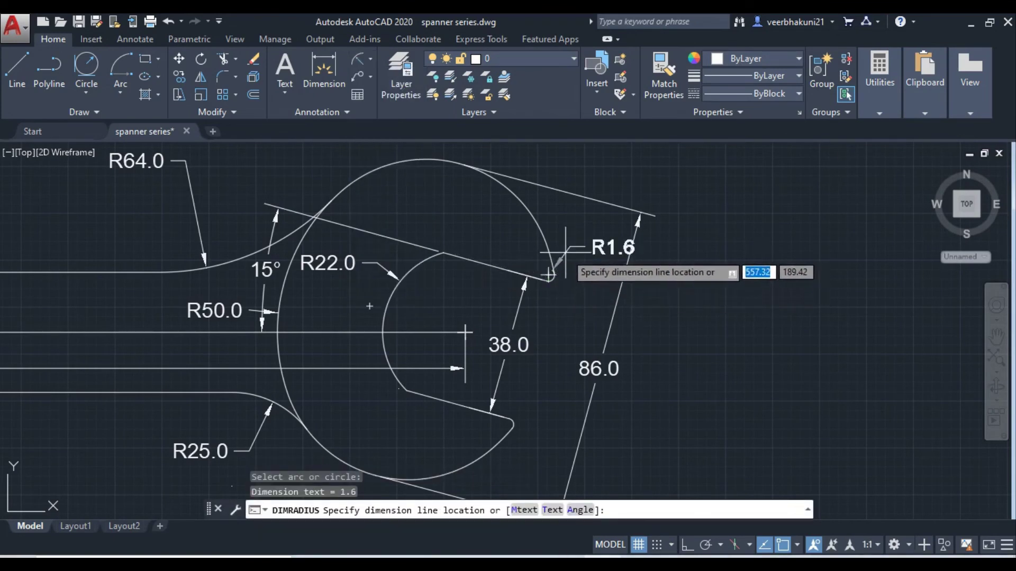
click(566, 246)
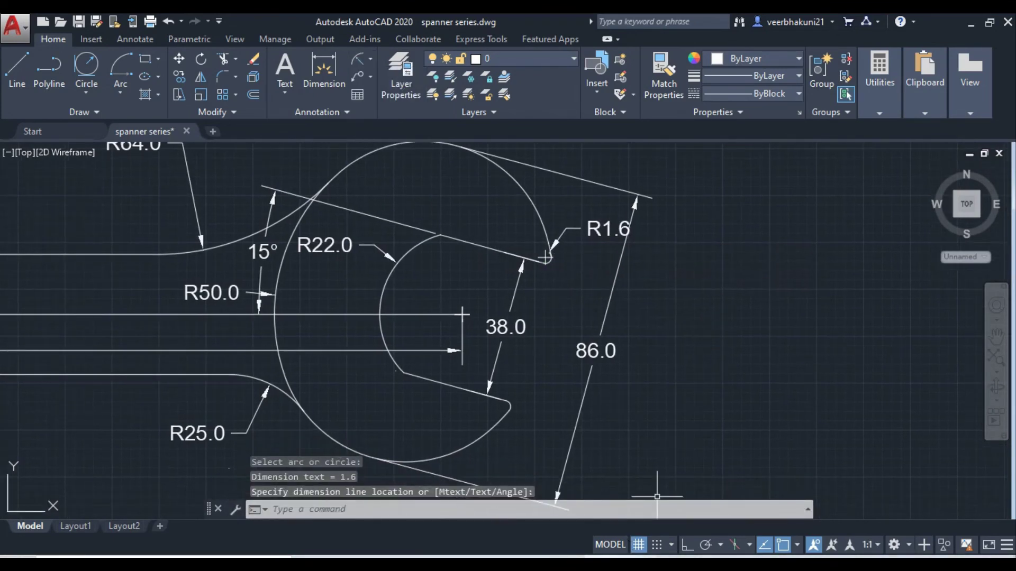
key(alt+Tab)
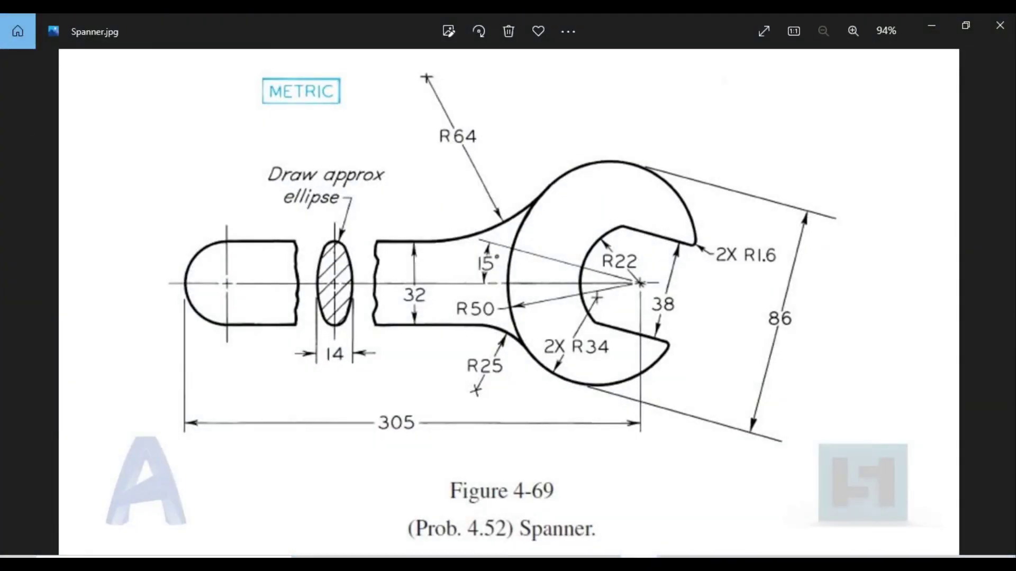
key(alt+Tab)
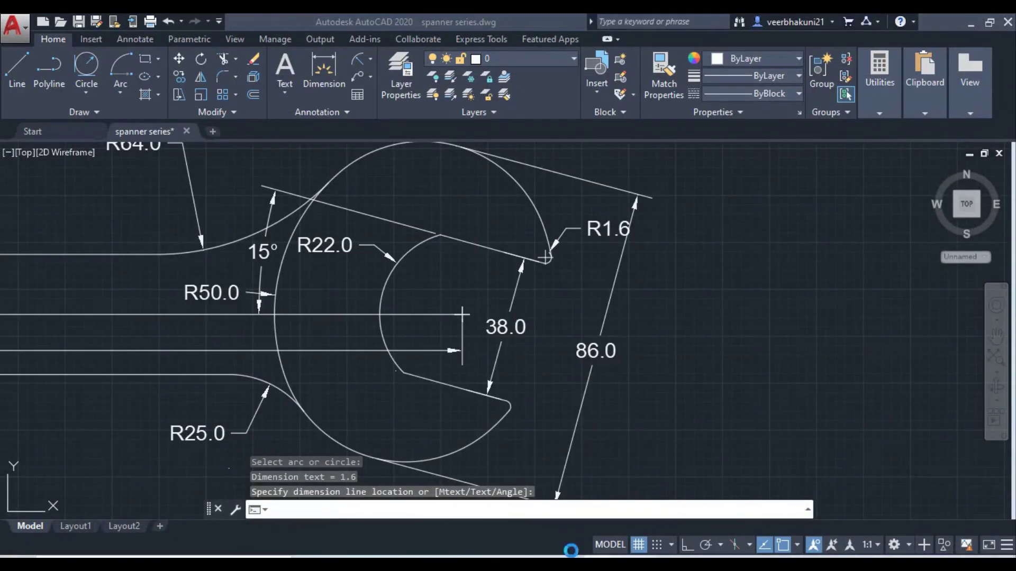
- Add an R34.0 radius dimension to the lower arc of the spanner head
scroll(456, 406, down, 2)
middle_drag(509, 441, 535, 412)
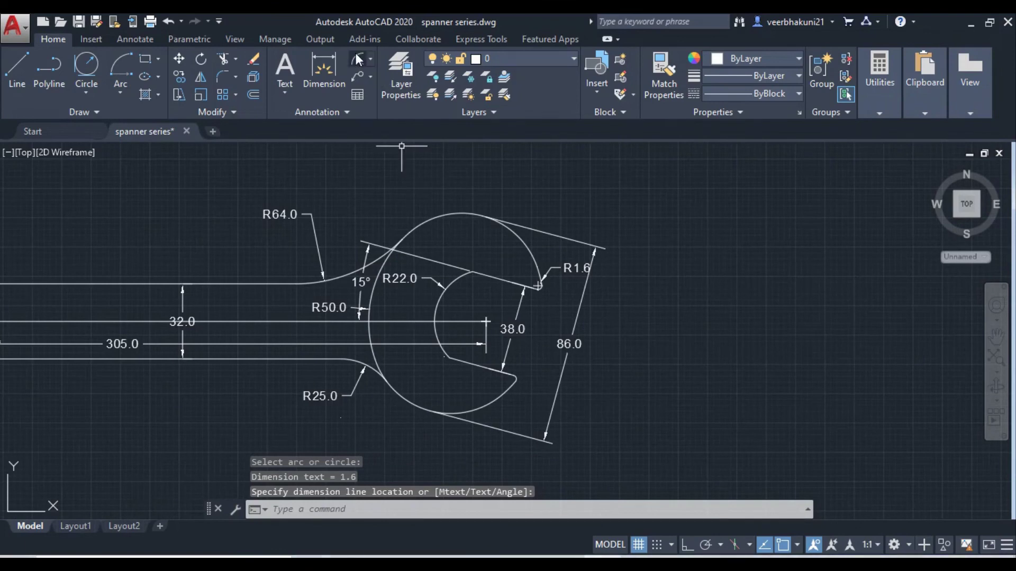
key(Return)
click(411, 402)
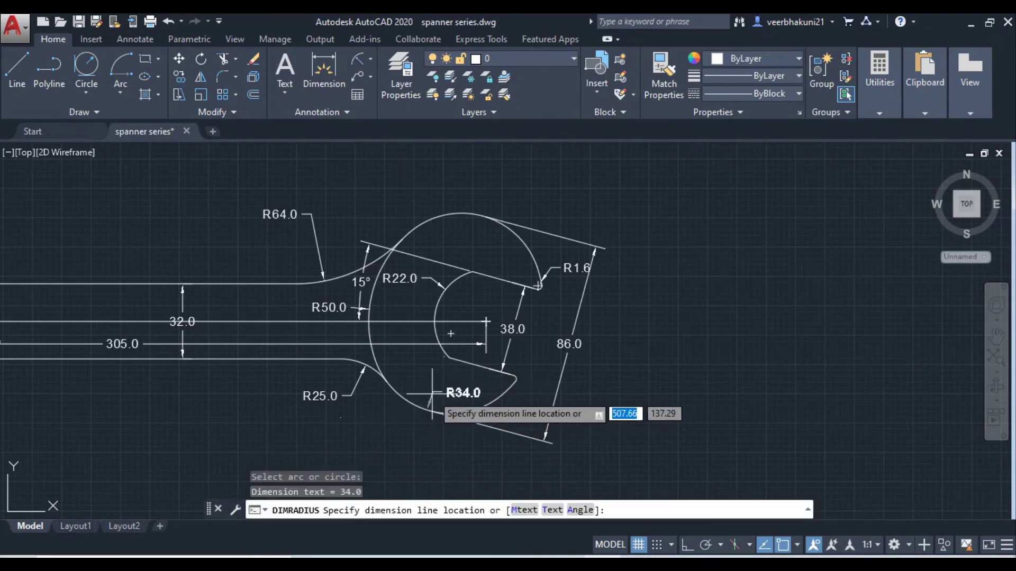
click(431, 392)
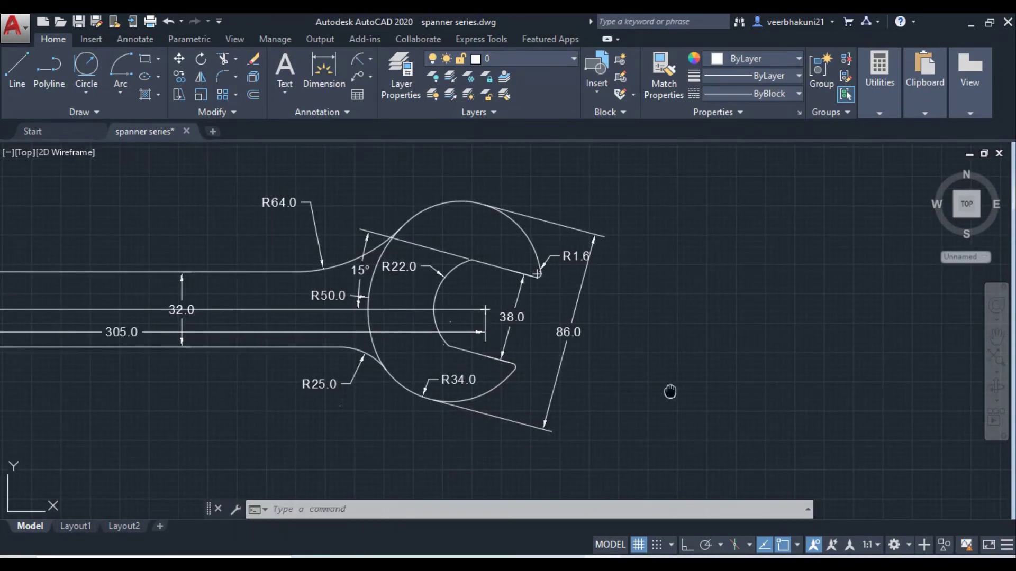
- Pan and zoom across the drawing to review the hatched section and the finished dimensions
middle_drag(669, 392, 707, 404)
scroll(691, 390, down, 2)
scroll(687, 401, up, 1)
scroll(687, 402, up, 1)
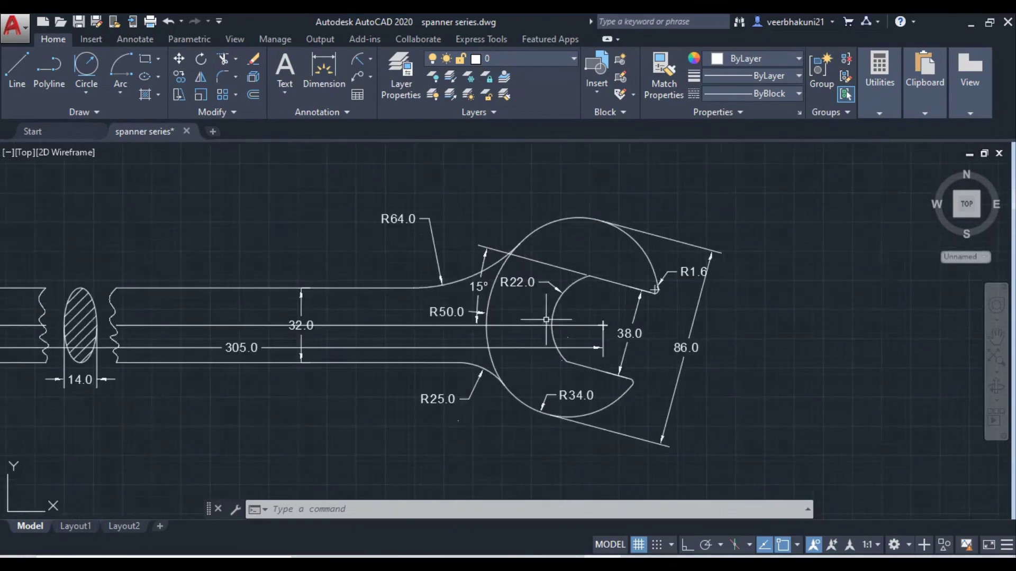
scroll(491, 323, down, 2)
scroll(512, 260, up, 2)
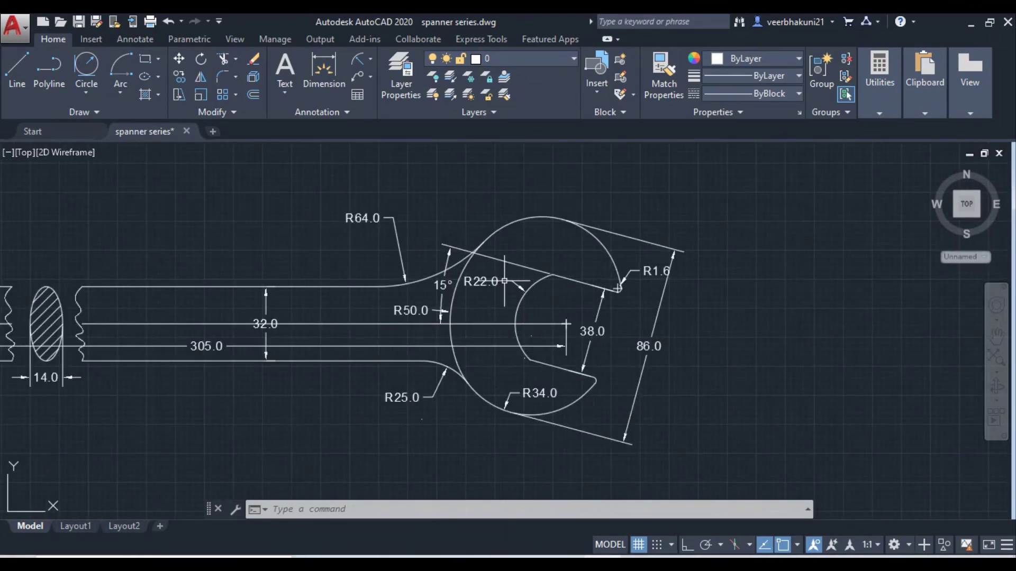
middle_drag(754, 321, 706, 312)
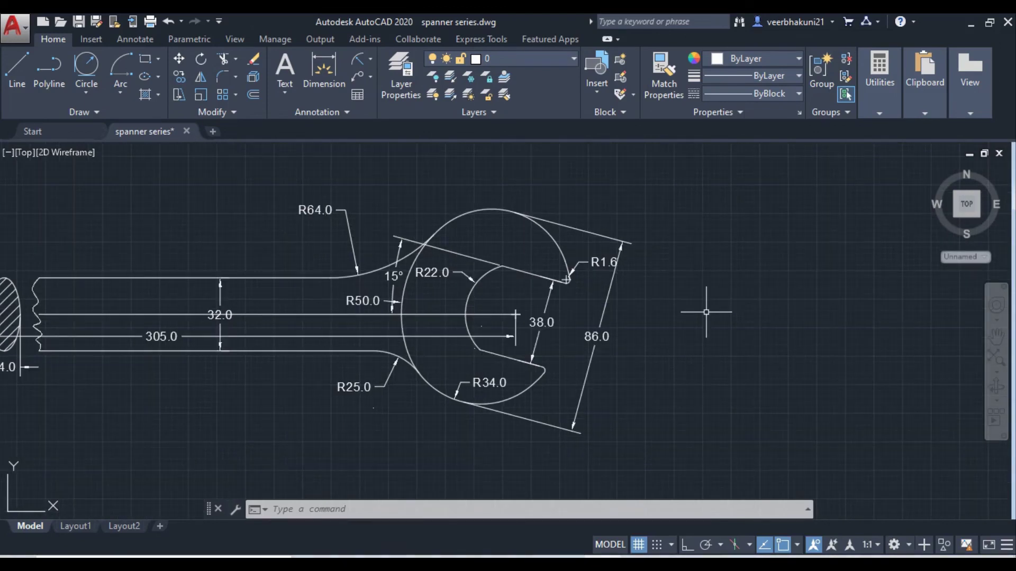
scroll(702, 285, down, 1)
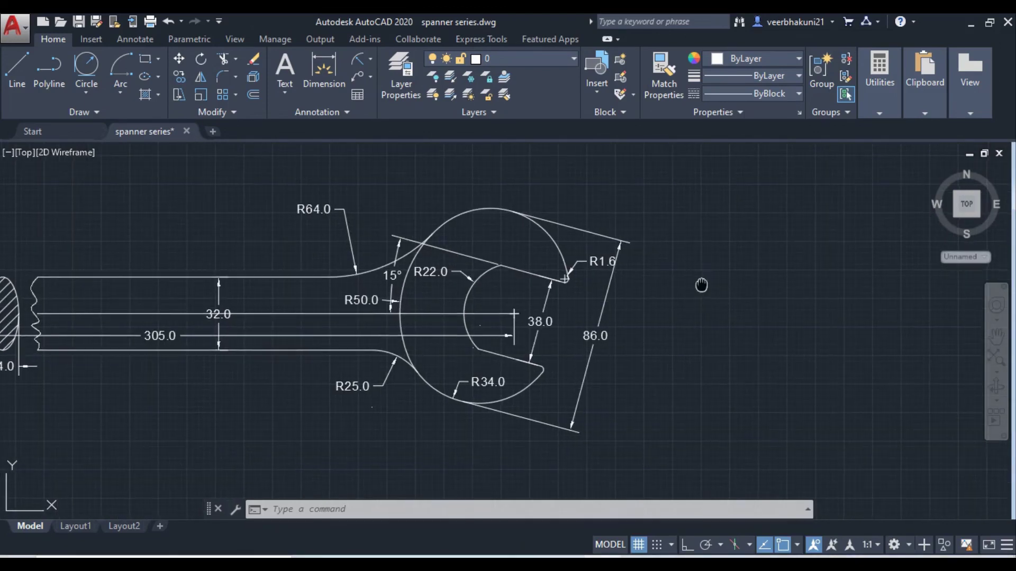